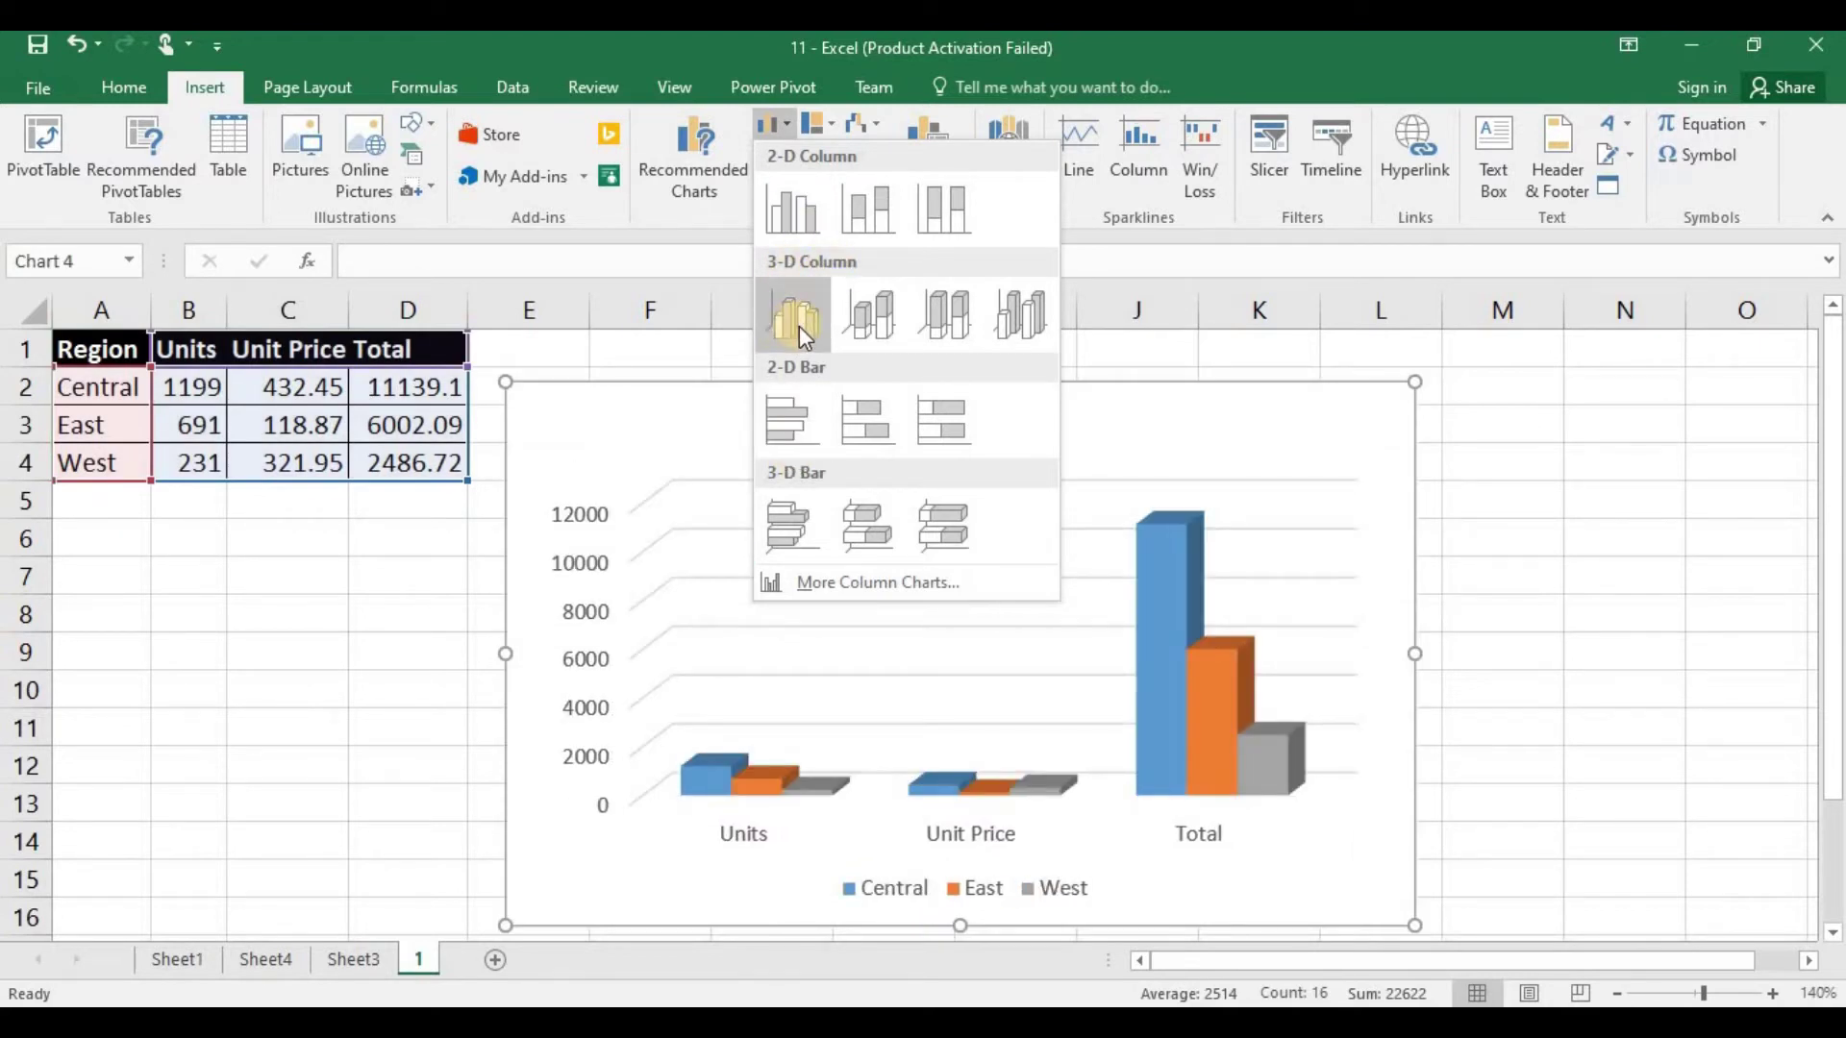
Insert a 3-D Clustered Column chart from the region table and set its chart title to "Revenue".
click(798, 323)
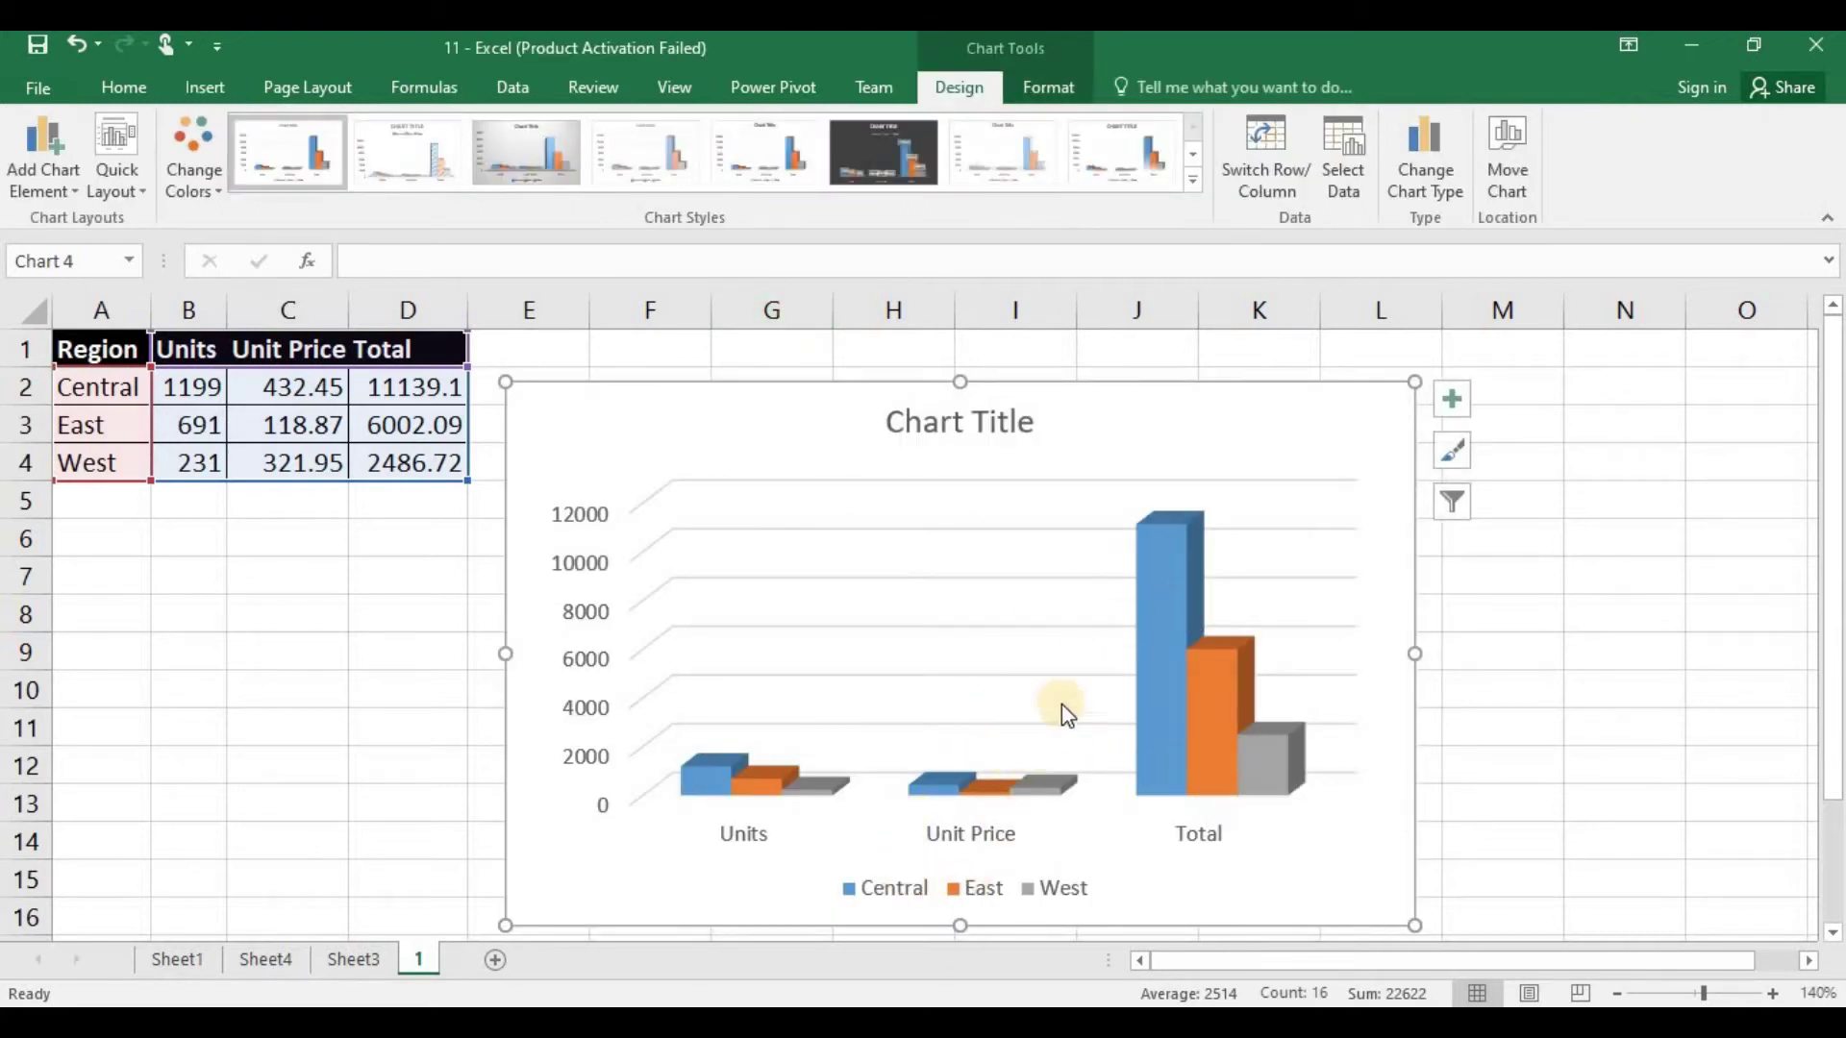
click(936, 420)
double_click(935, 421)
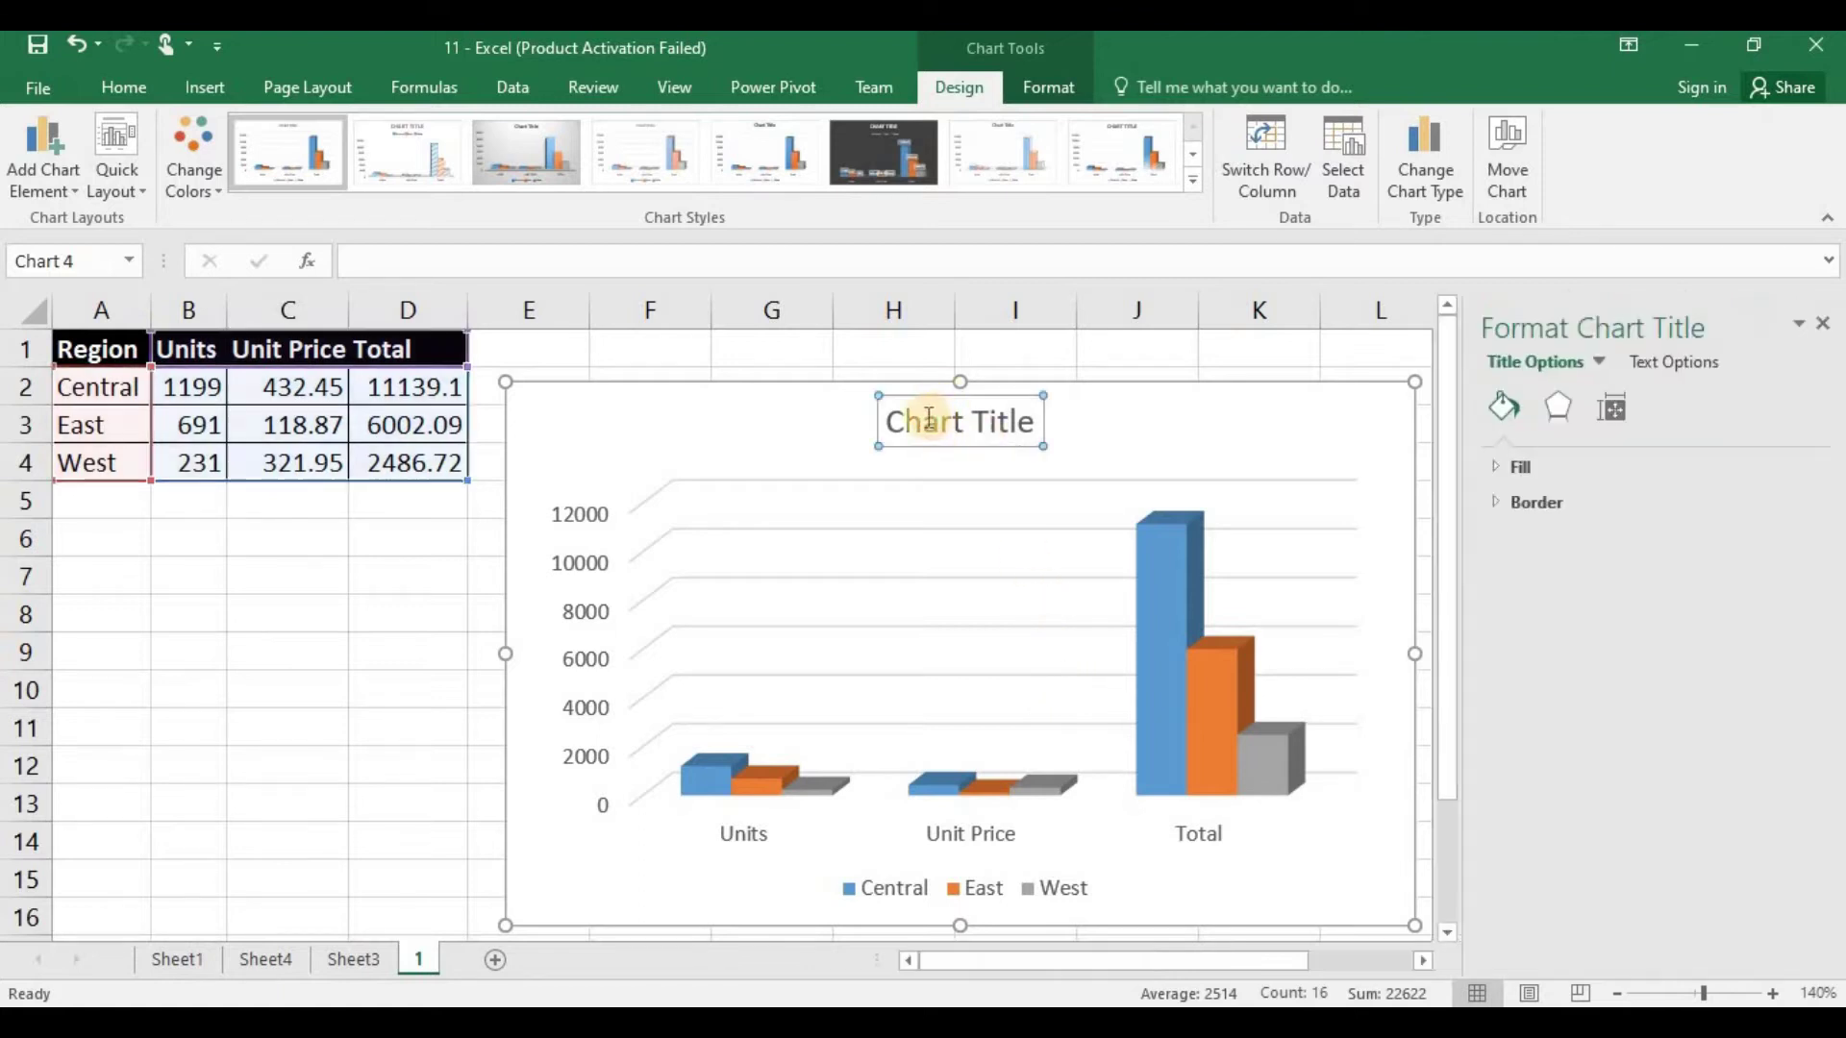
triple_click(962, 433)
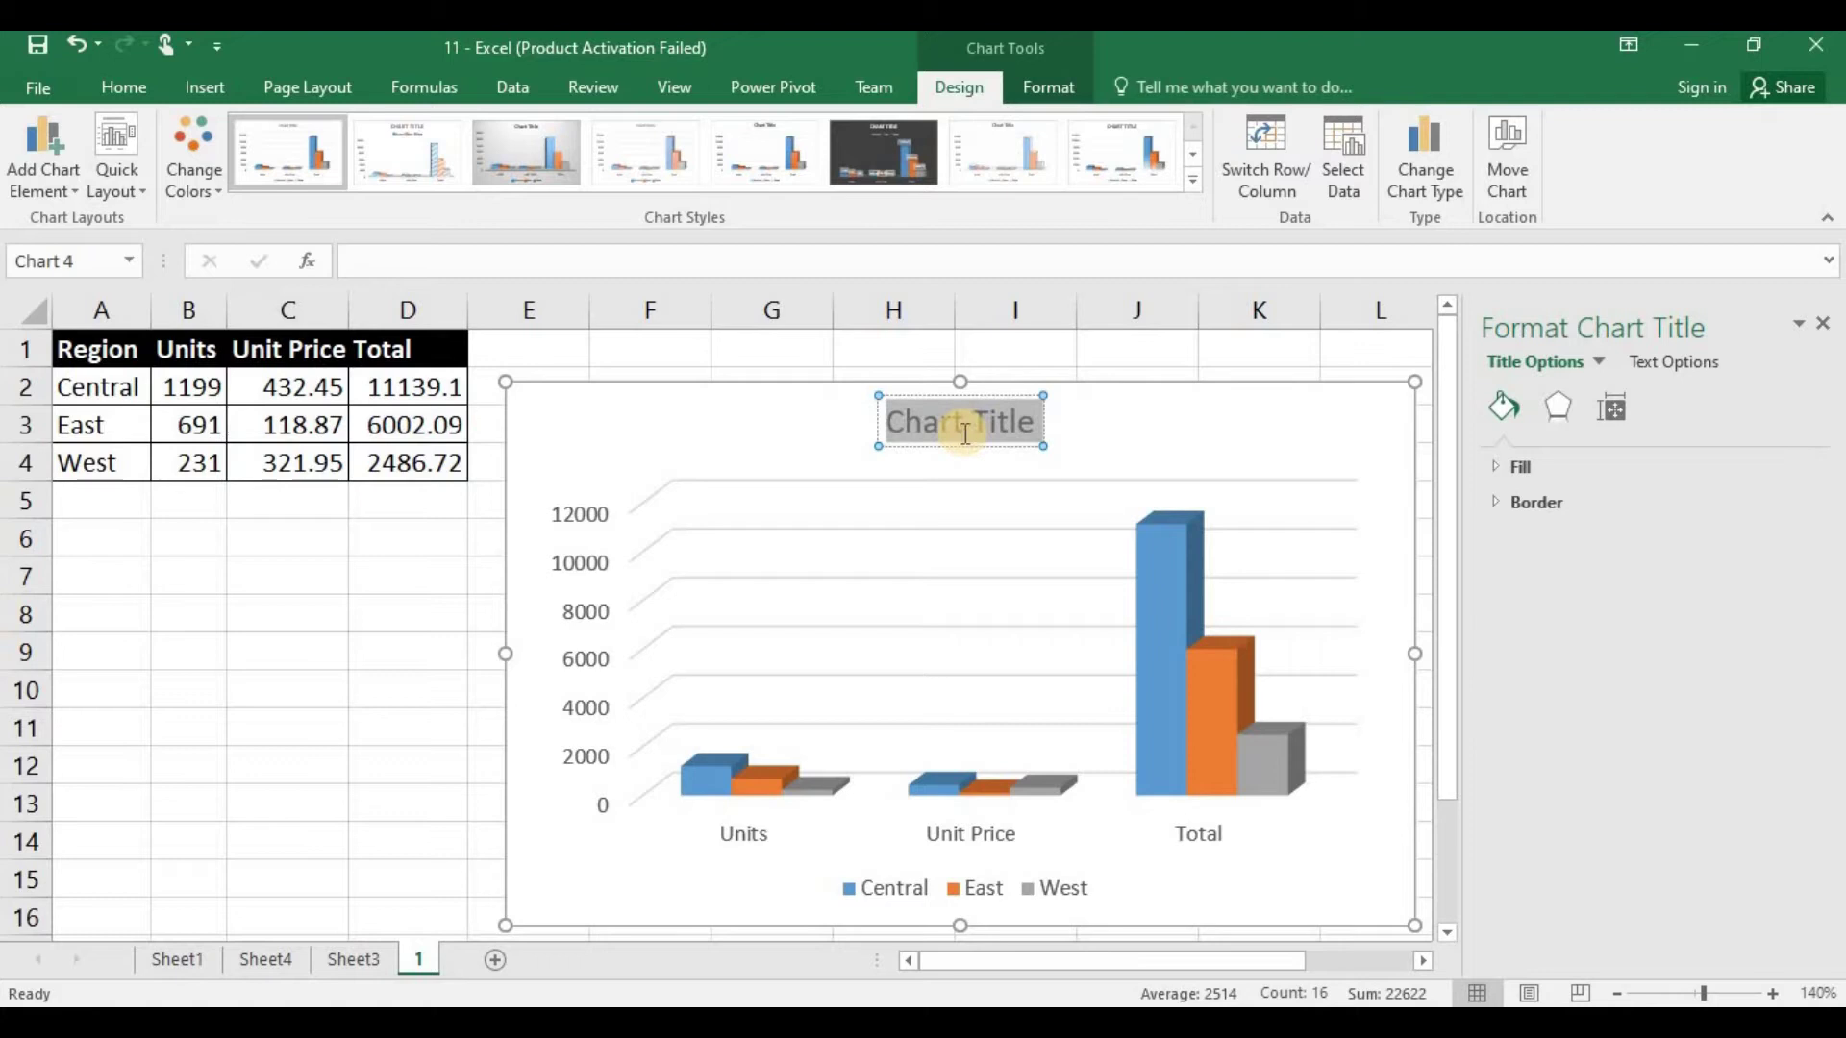
text(Revenue)
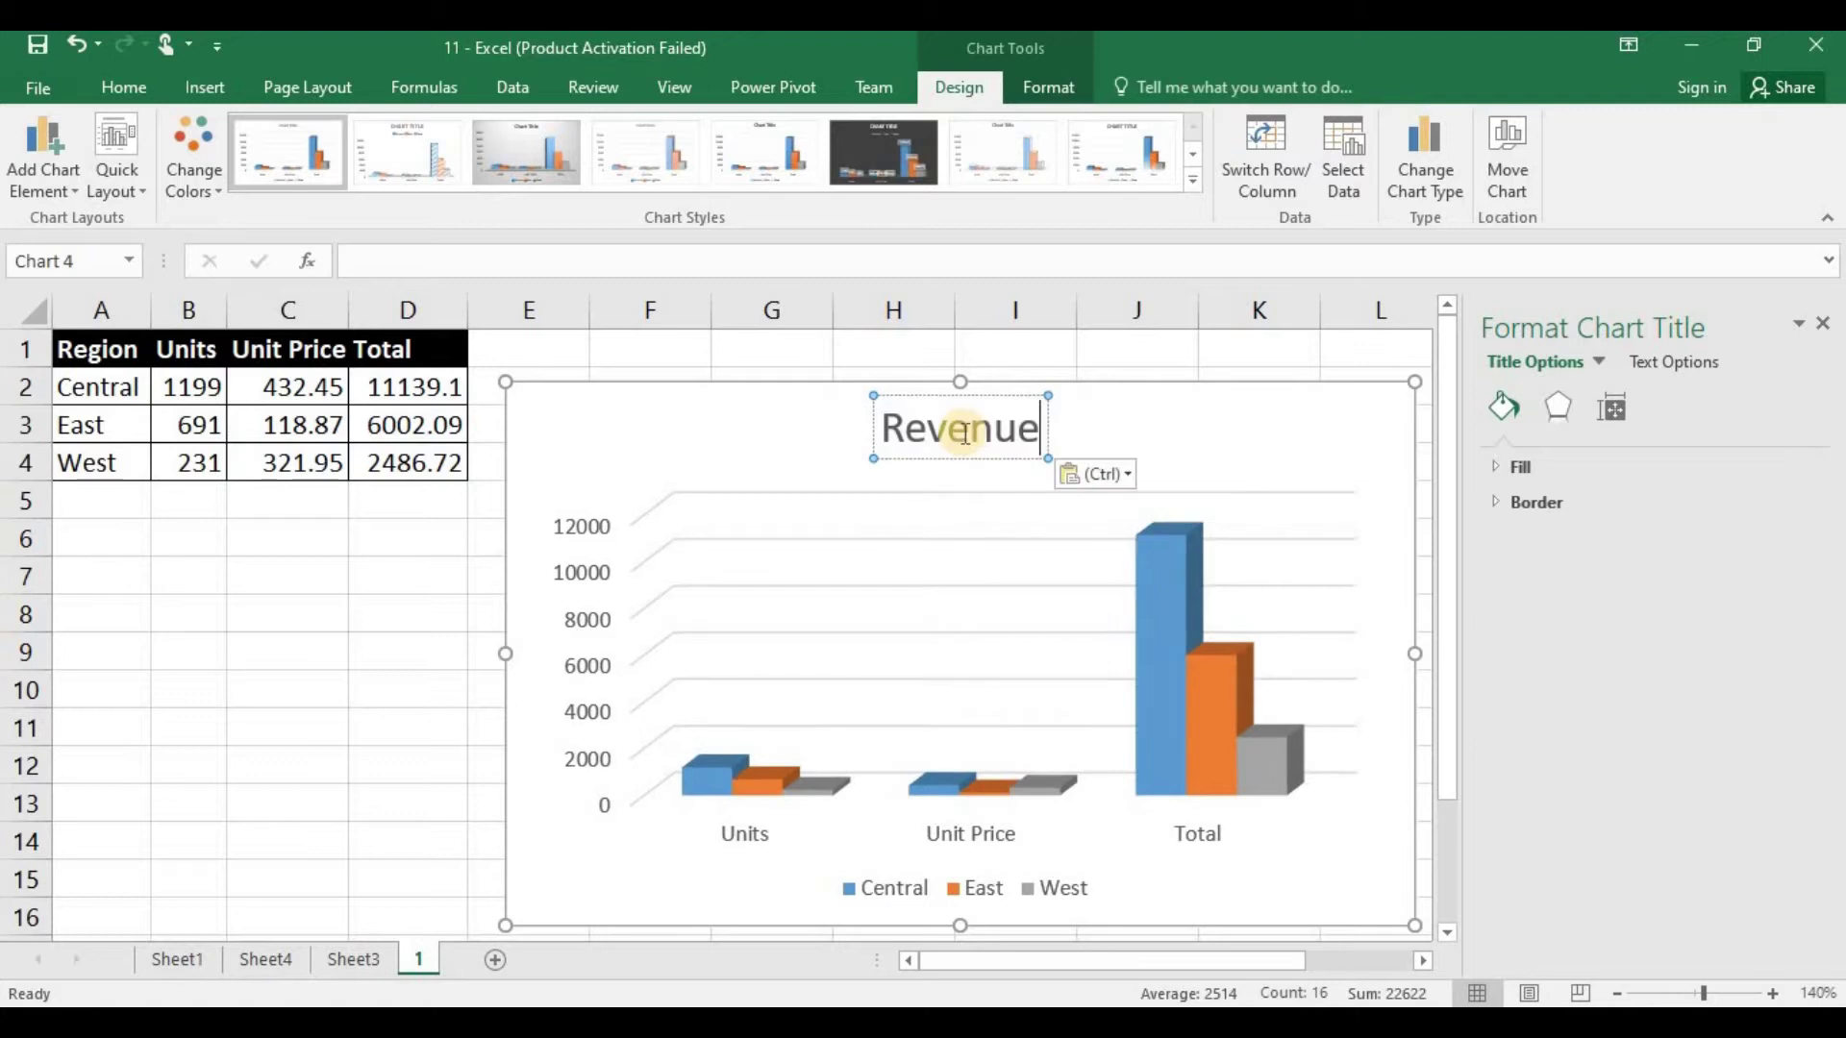
click(920, 397)
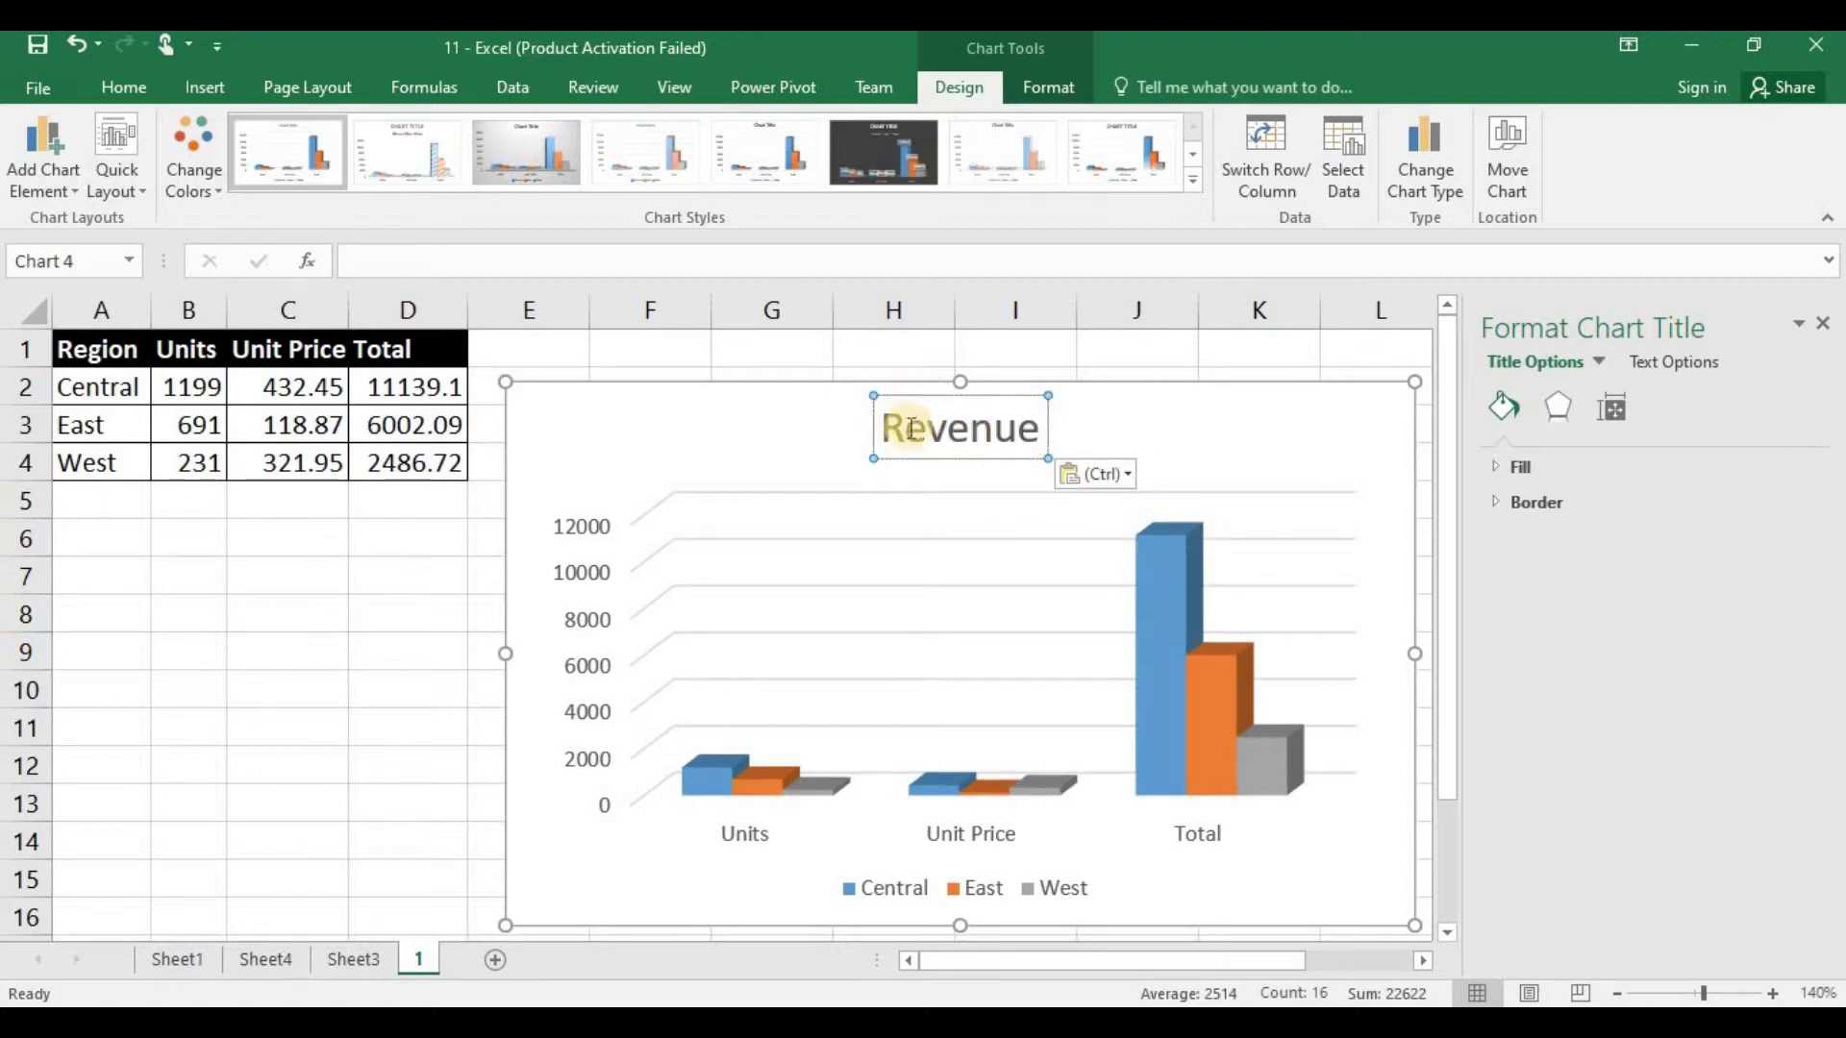
click(793, 361)
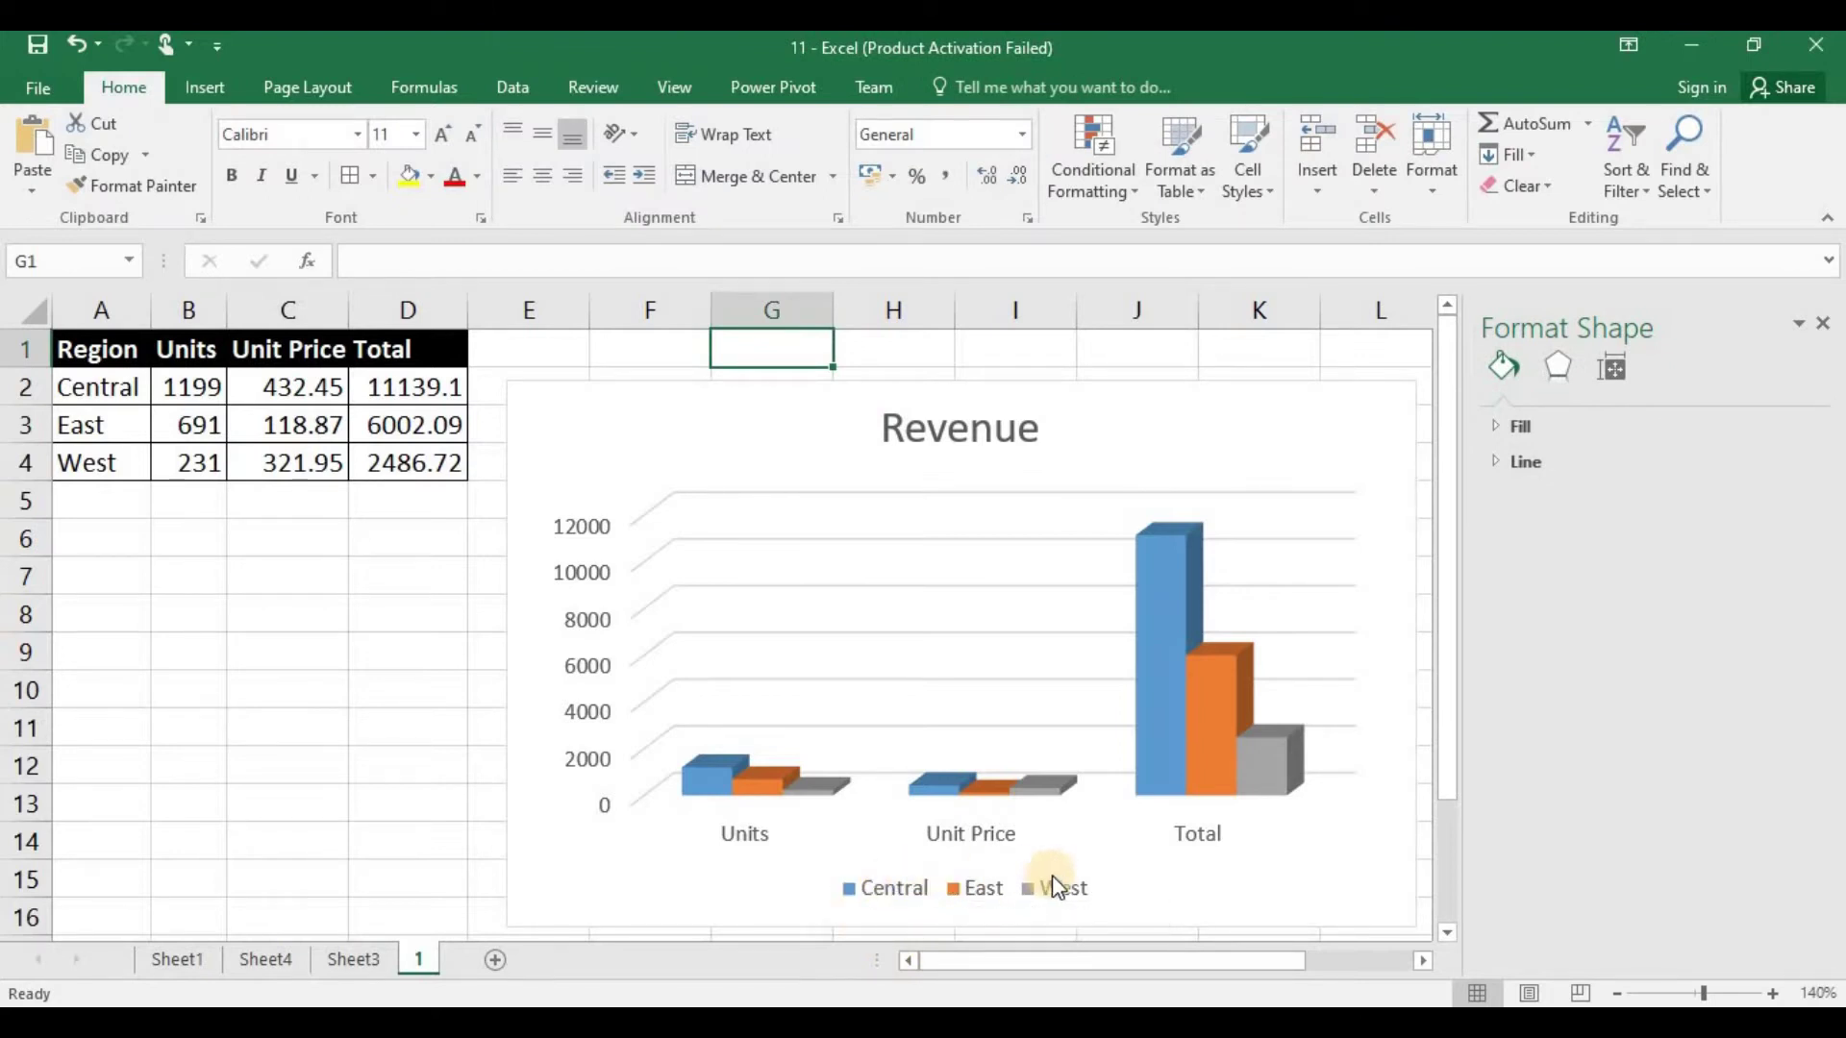
click(982, 887)
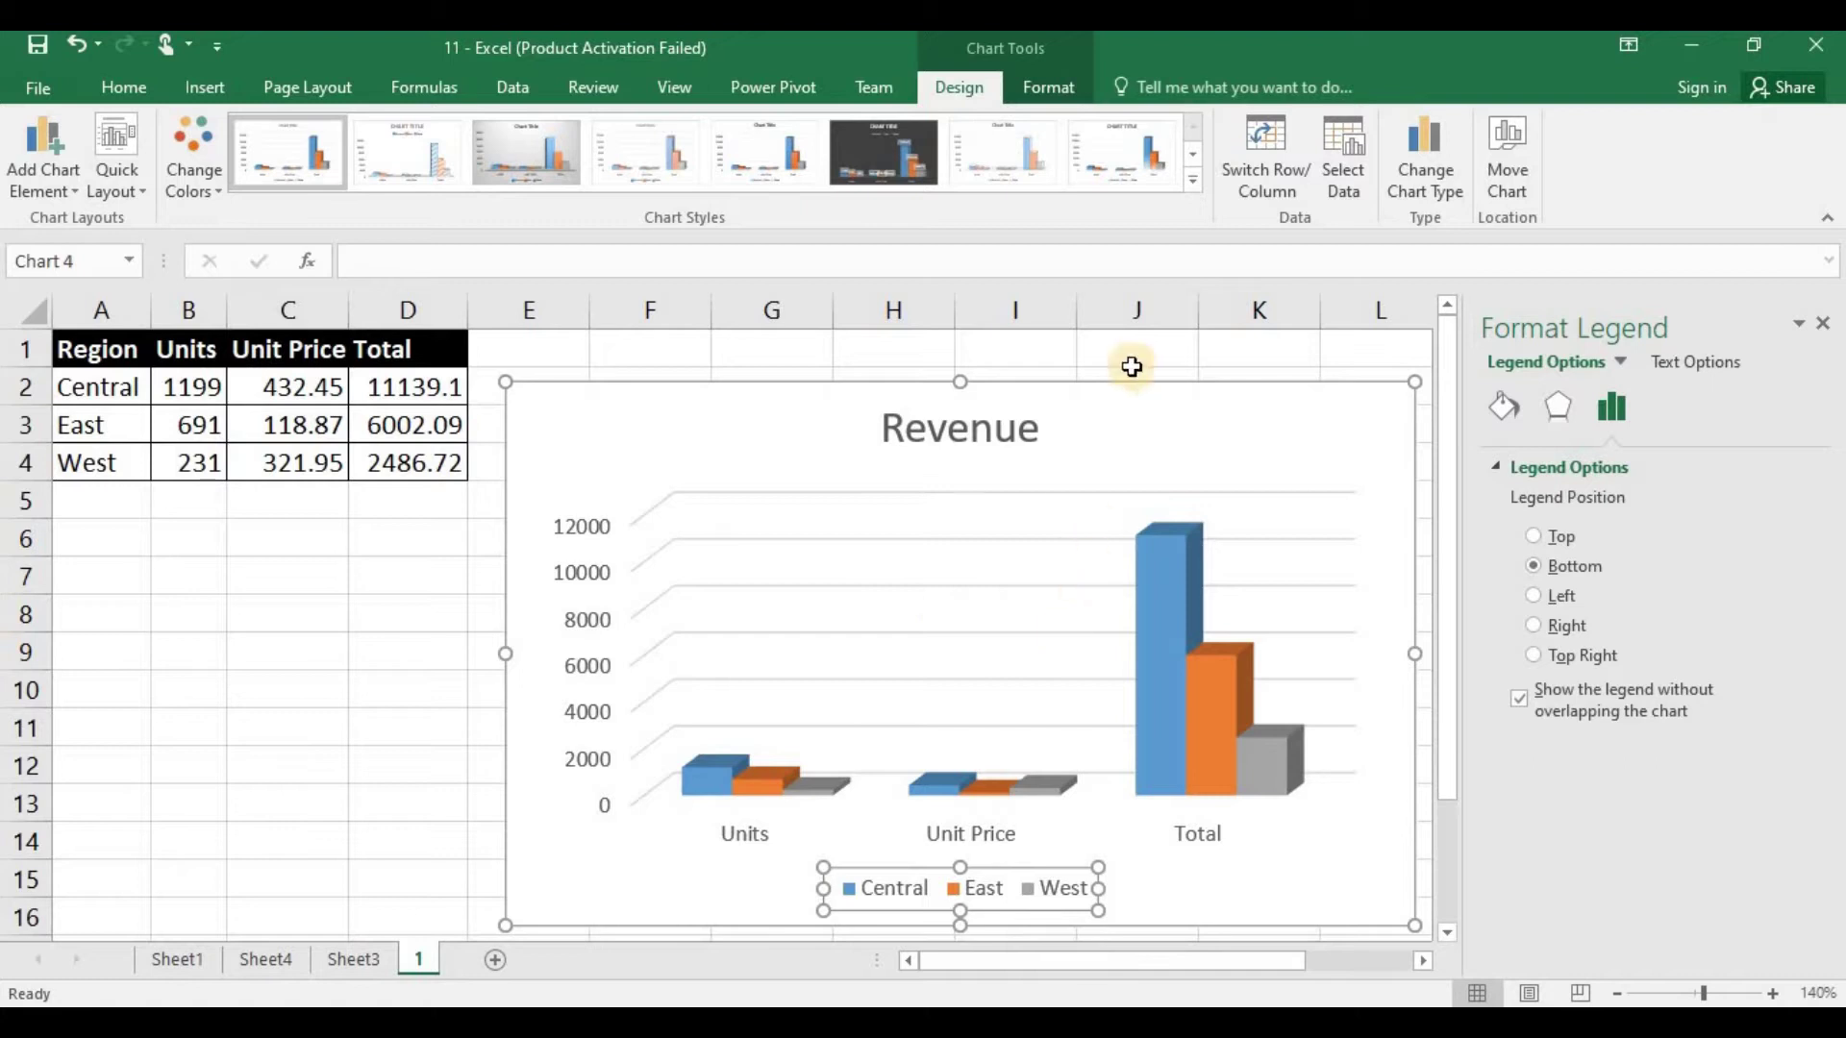
click(1104, 387)
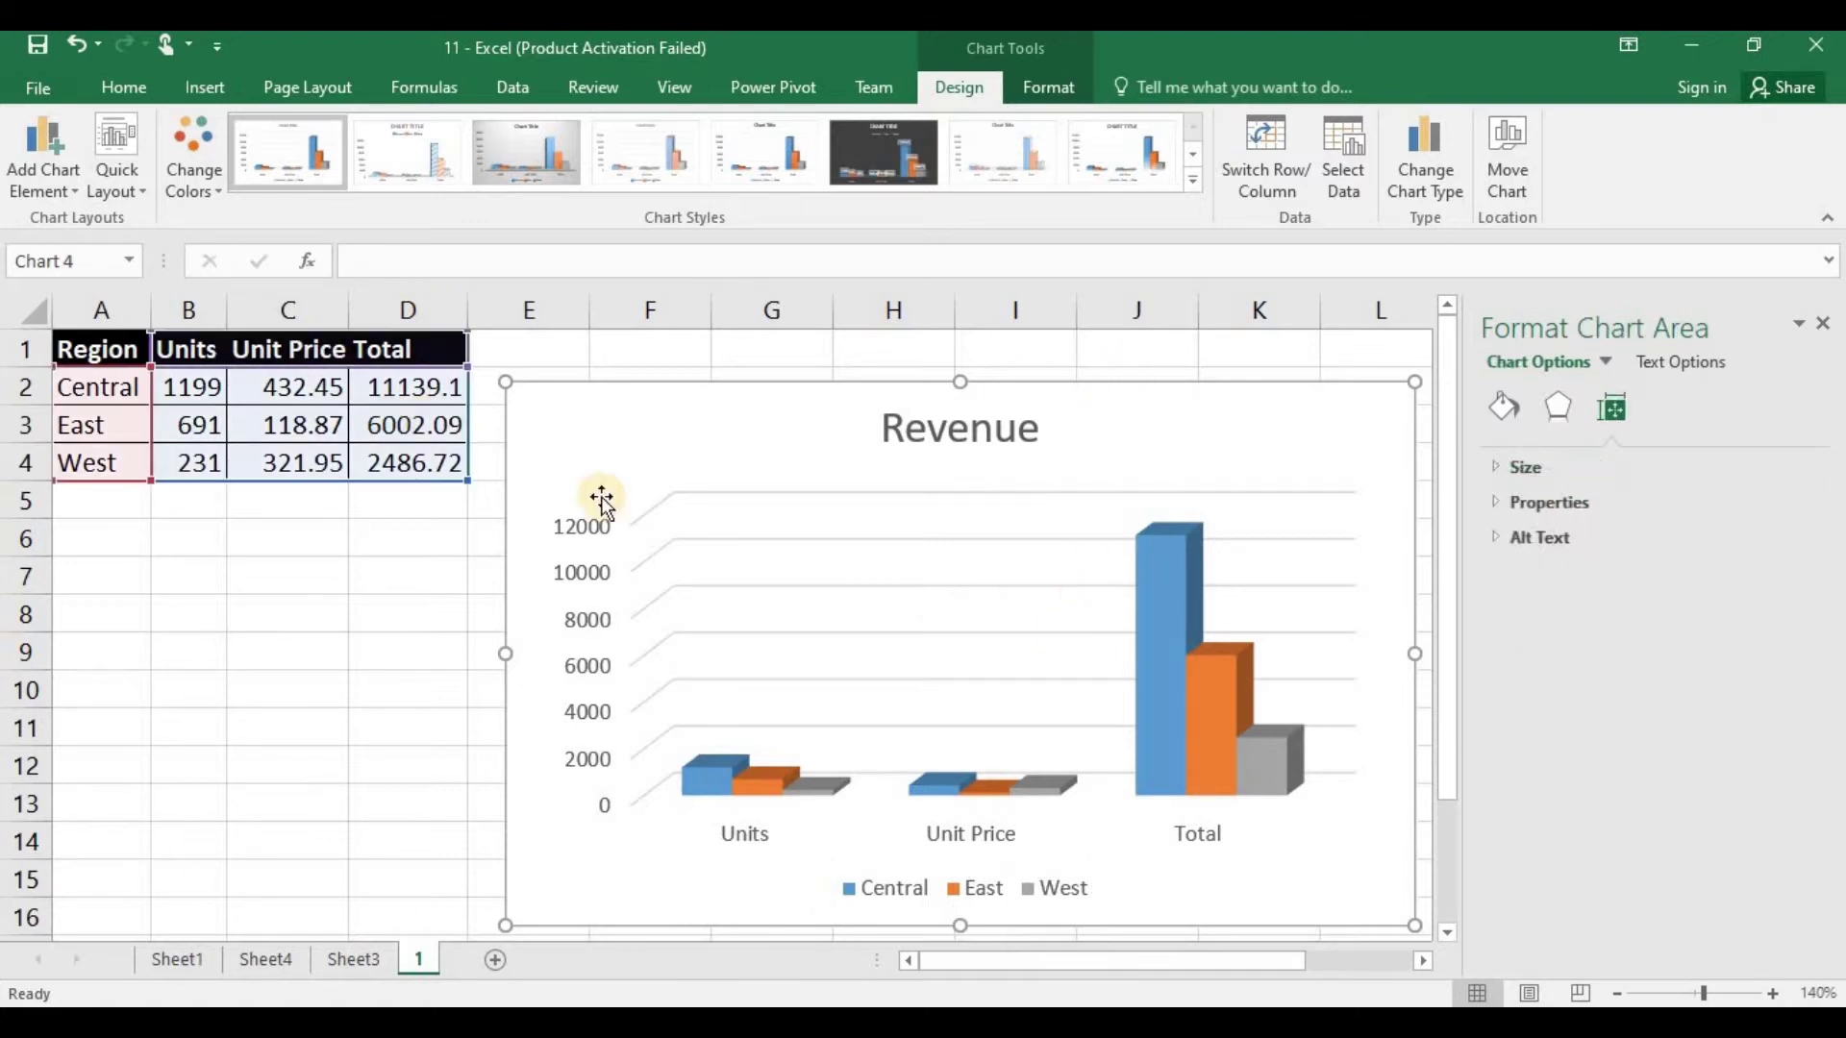
mouse_move(469, 481)
mouse_down()
mouse_move(470, 574)
mouse_move(467, 481)
mouse_up()
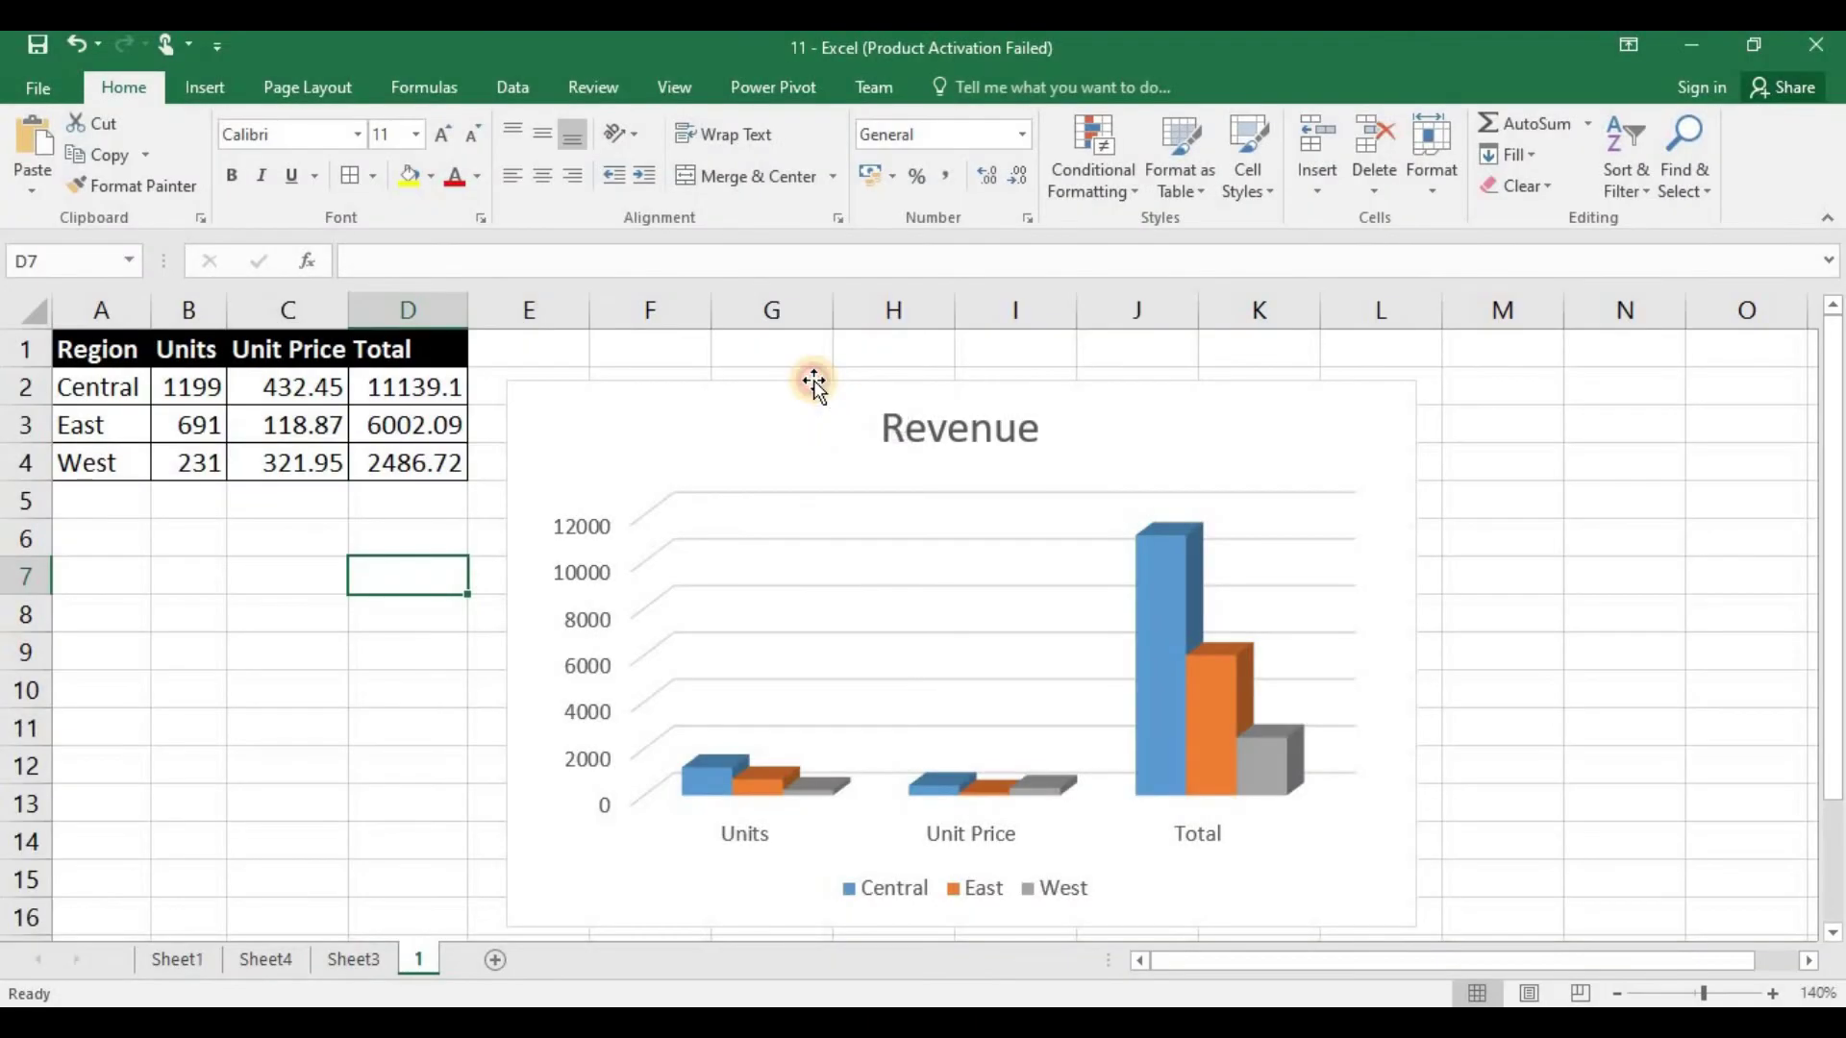
Add axis titles to the Revenue chart and name the horizontal axis title "Regions".
click(813, 383)
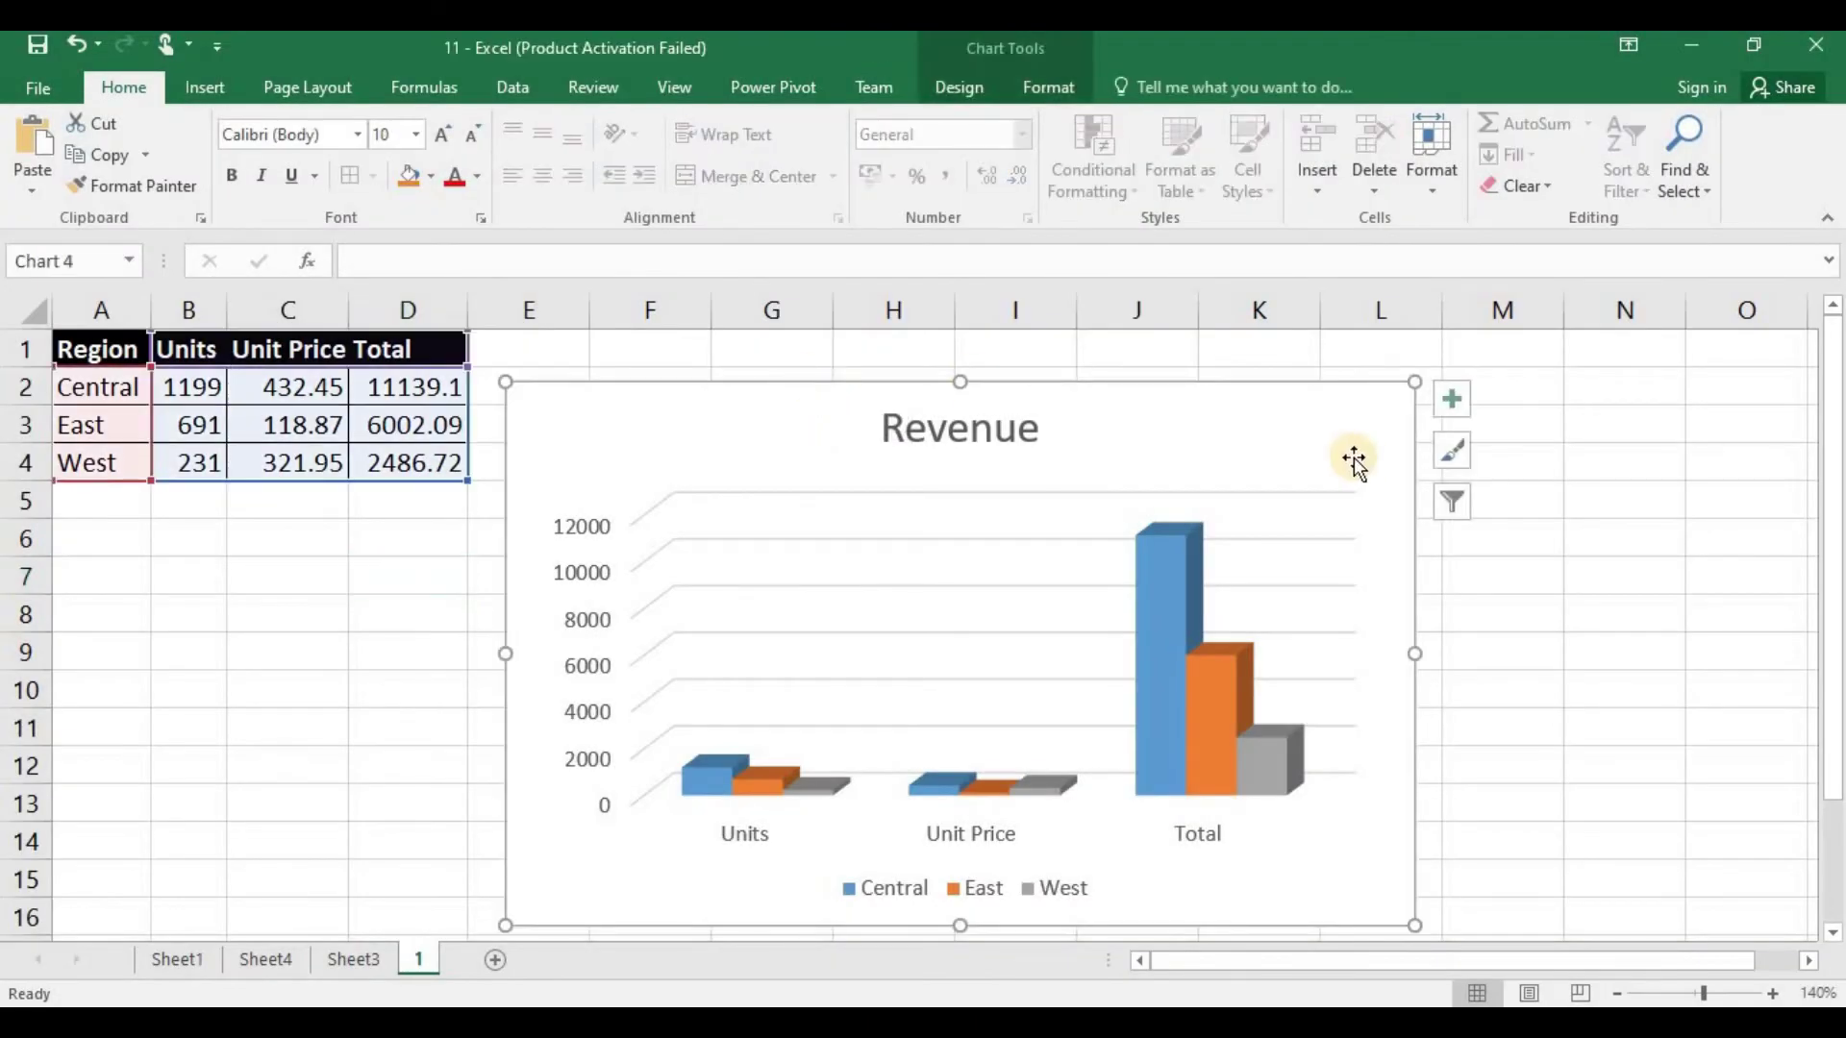
click(1454, 407)
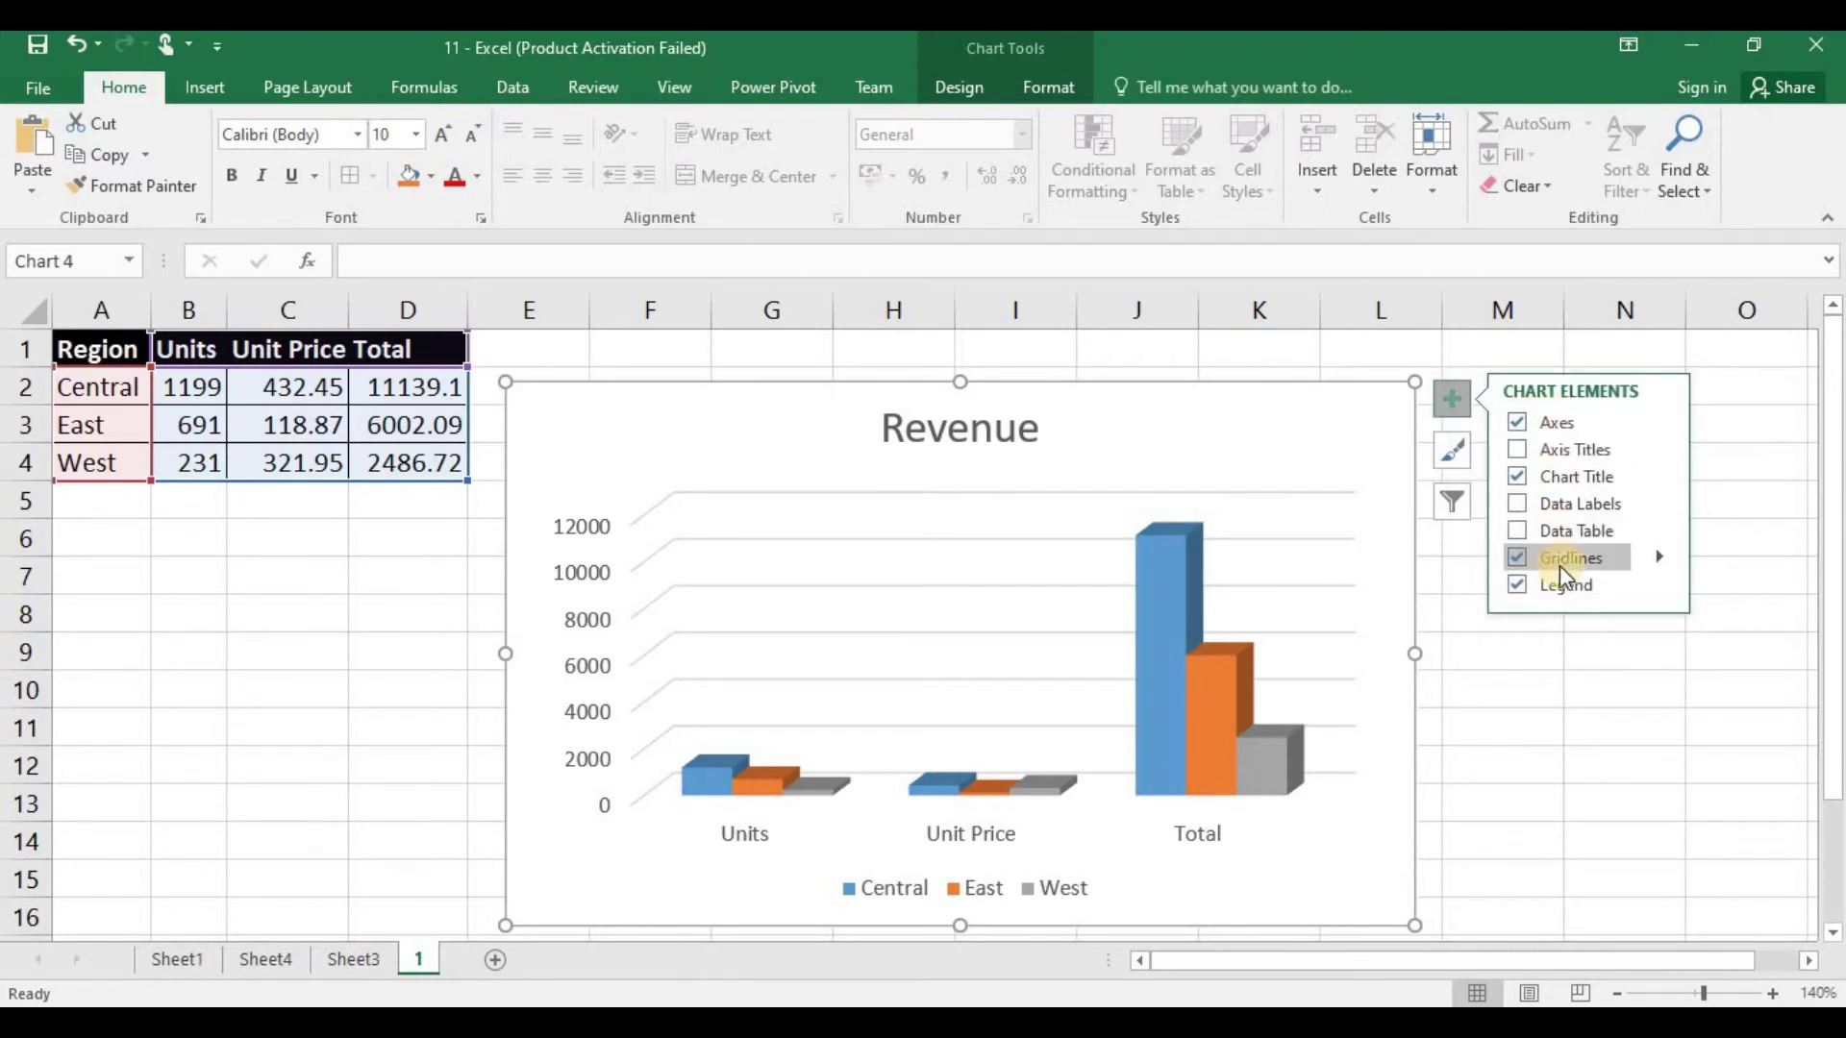
click(1519, 450)
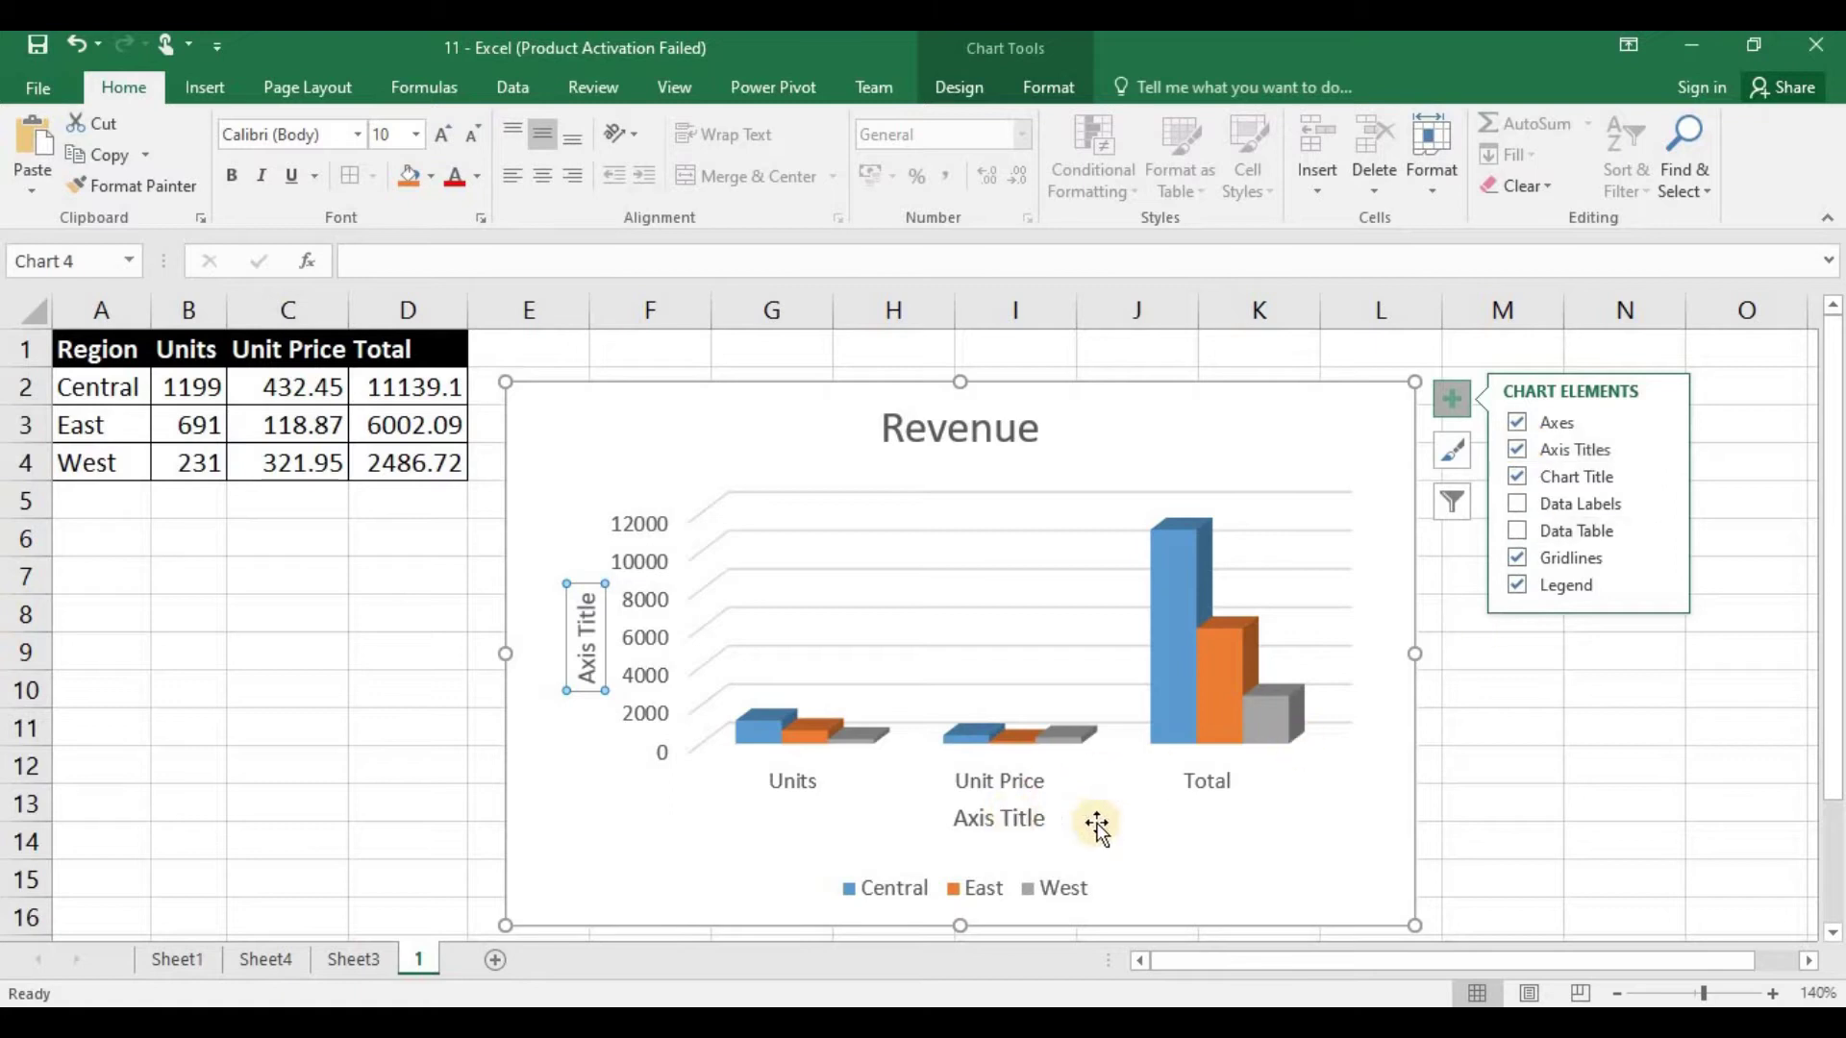
click(979, 819)
click(987, 820)
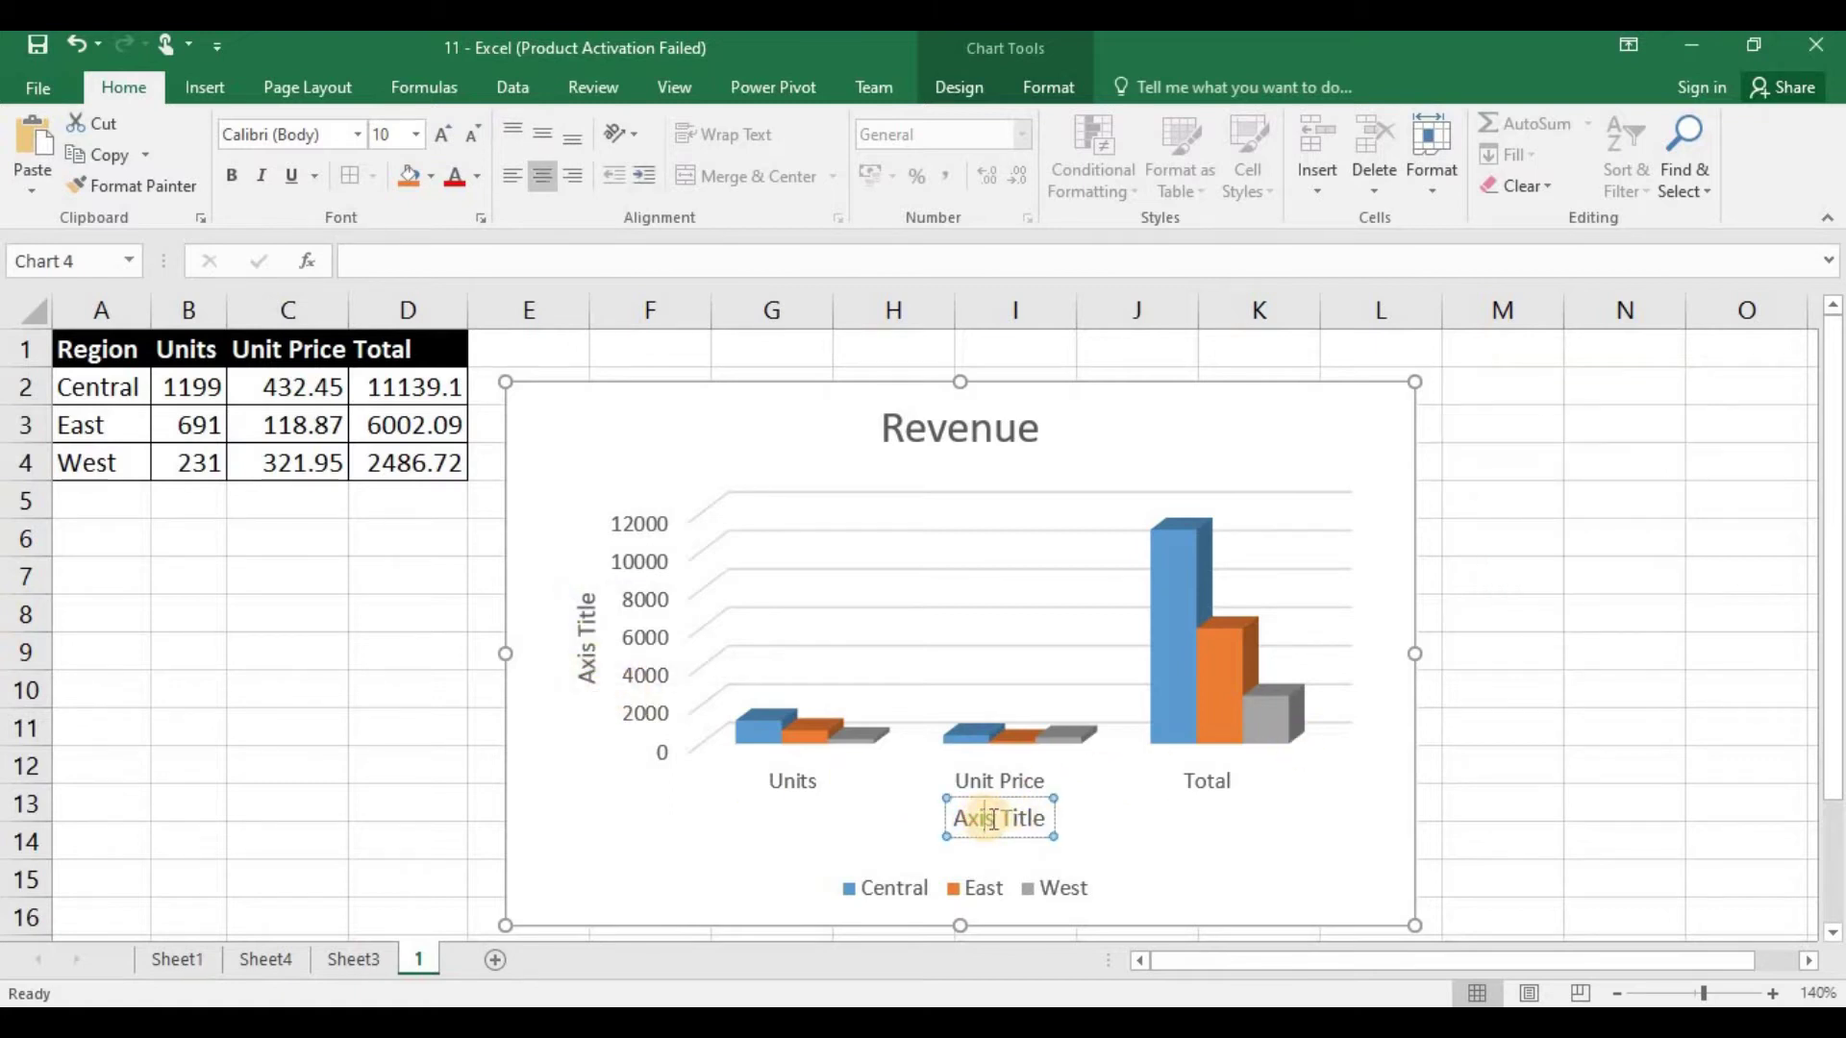
triple_click(982, 818)
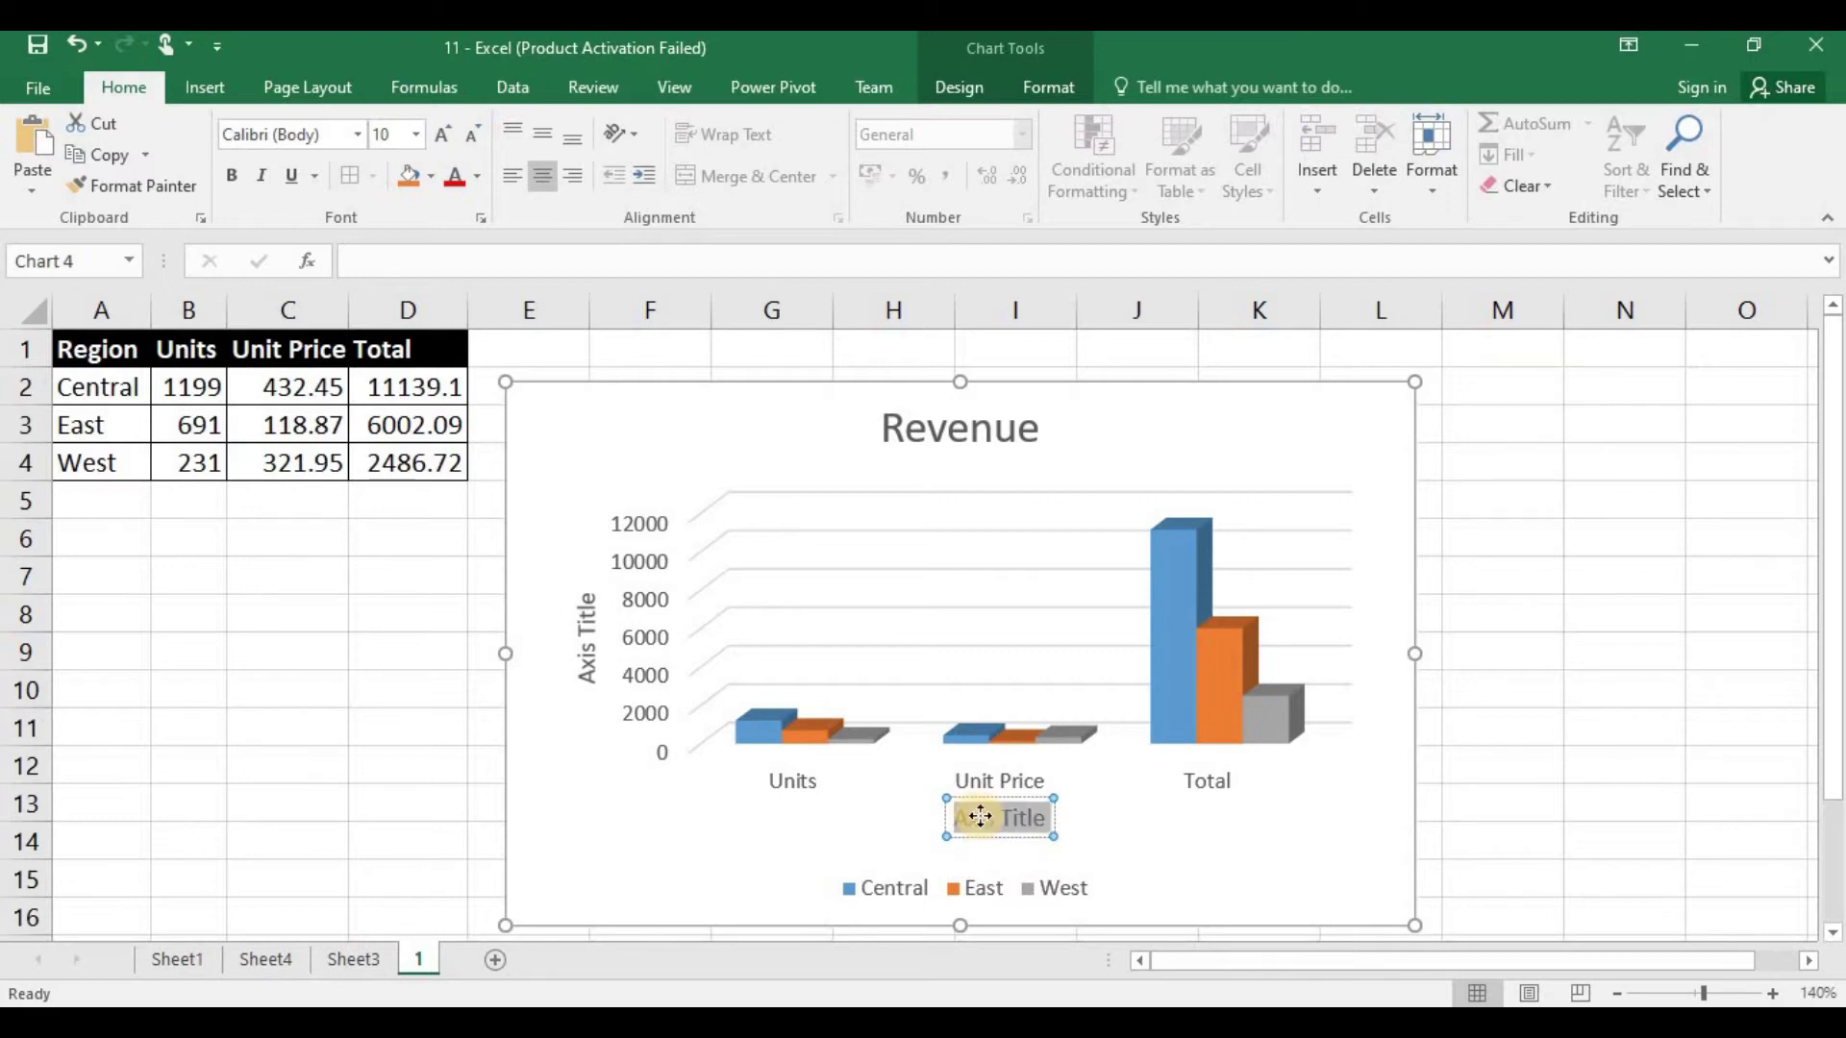
text(Regions)
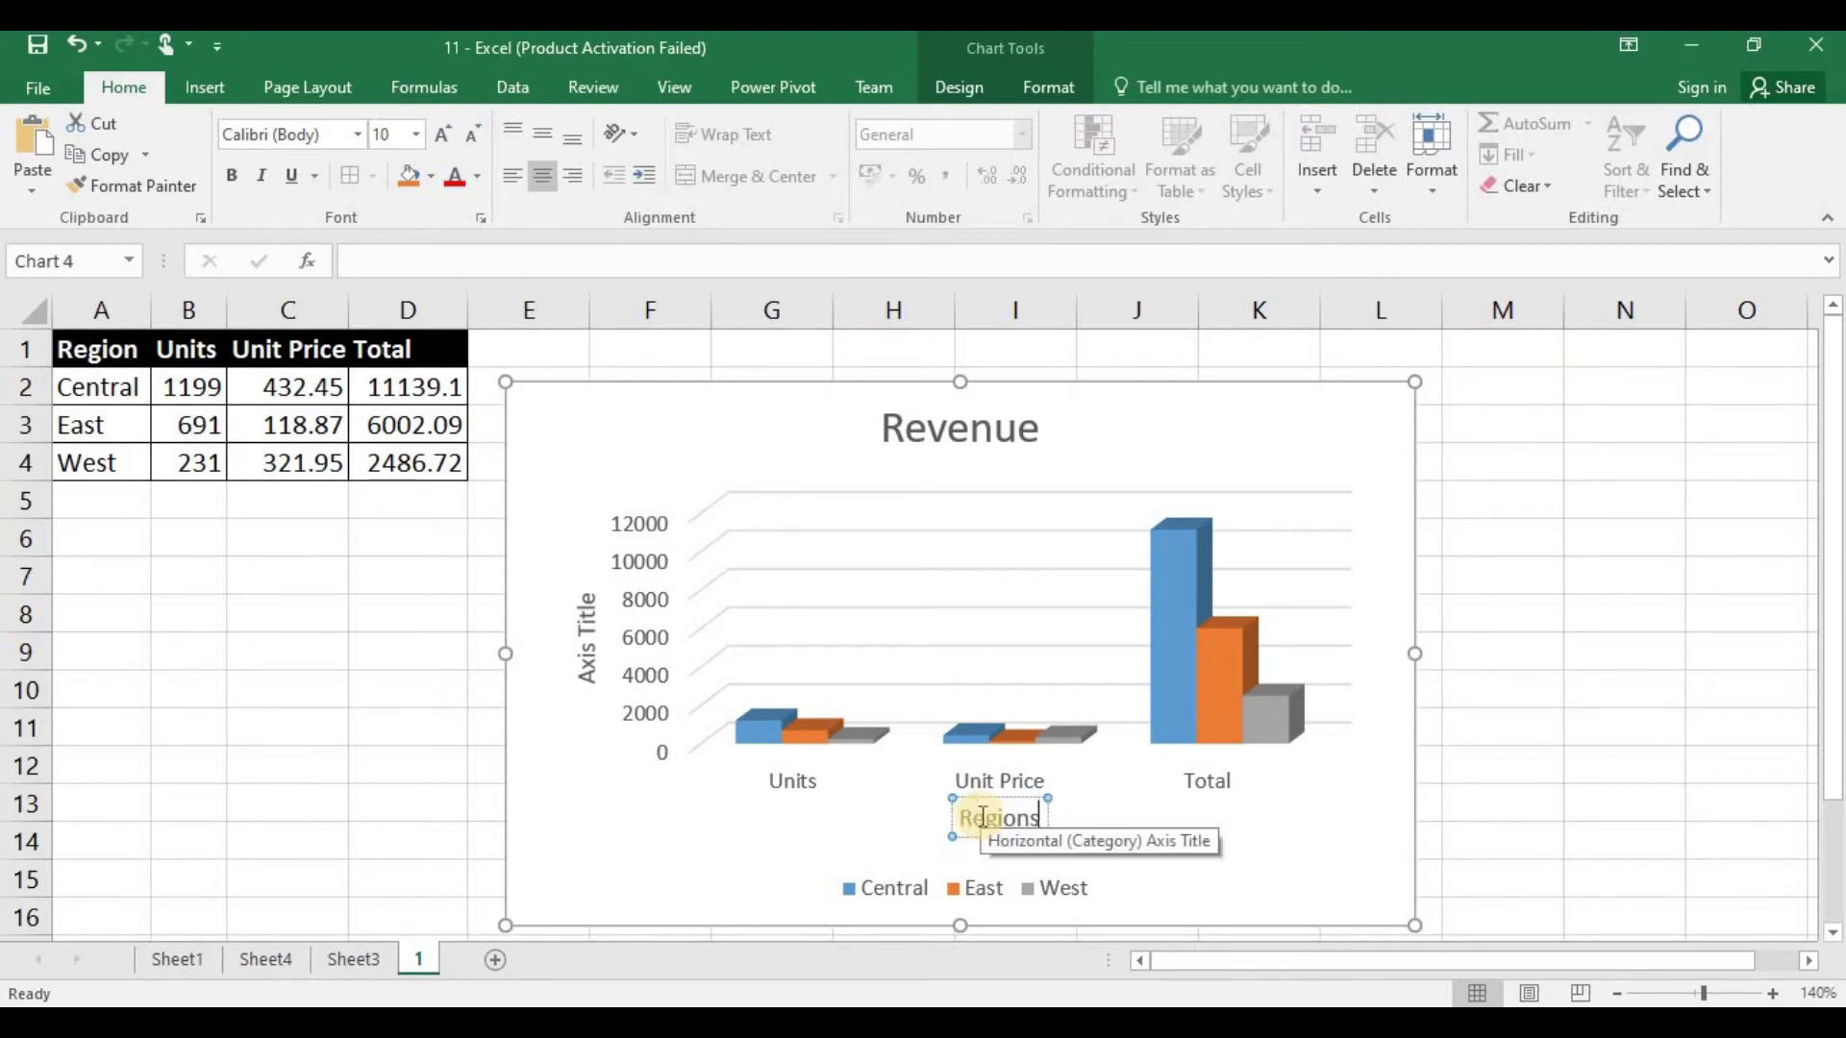
Change the chart's vertical axis title to "Amount".
click(596, 661)
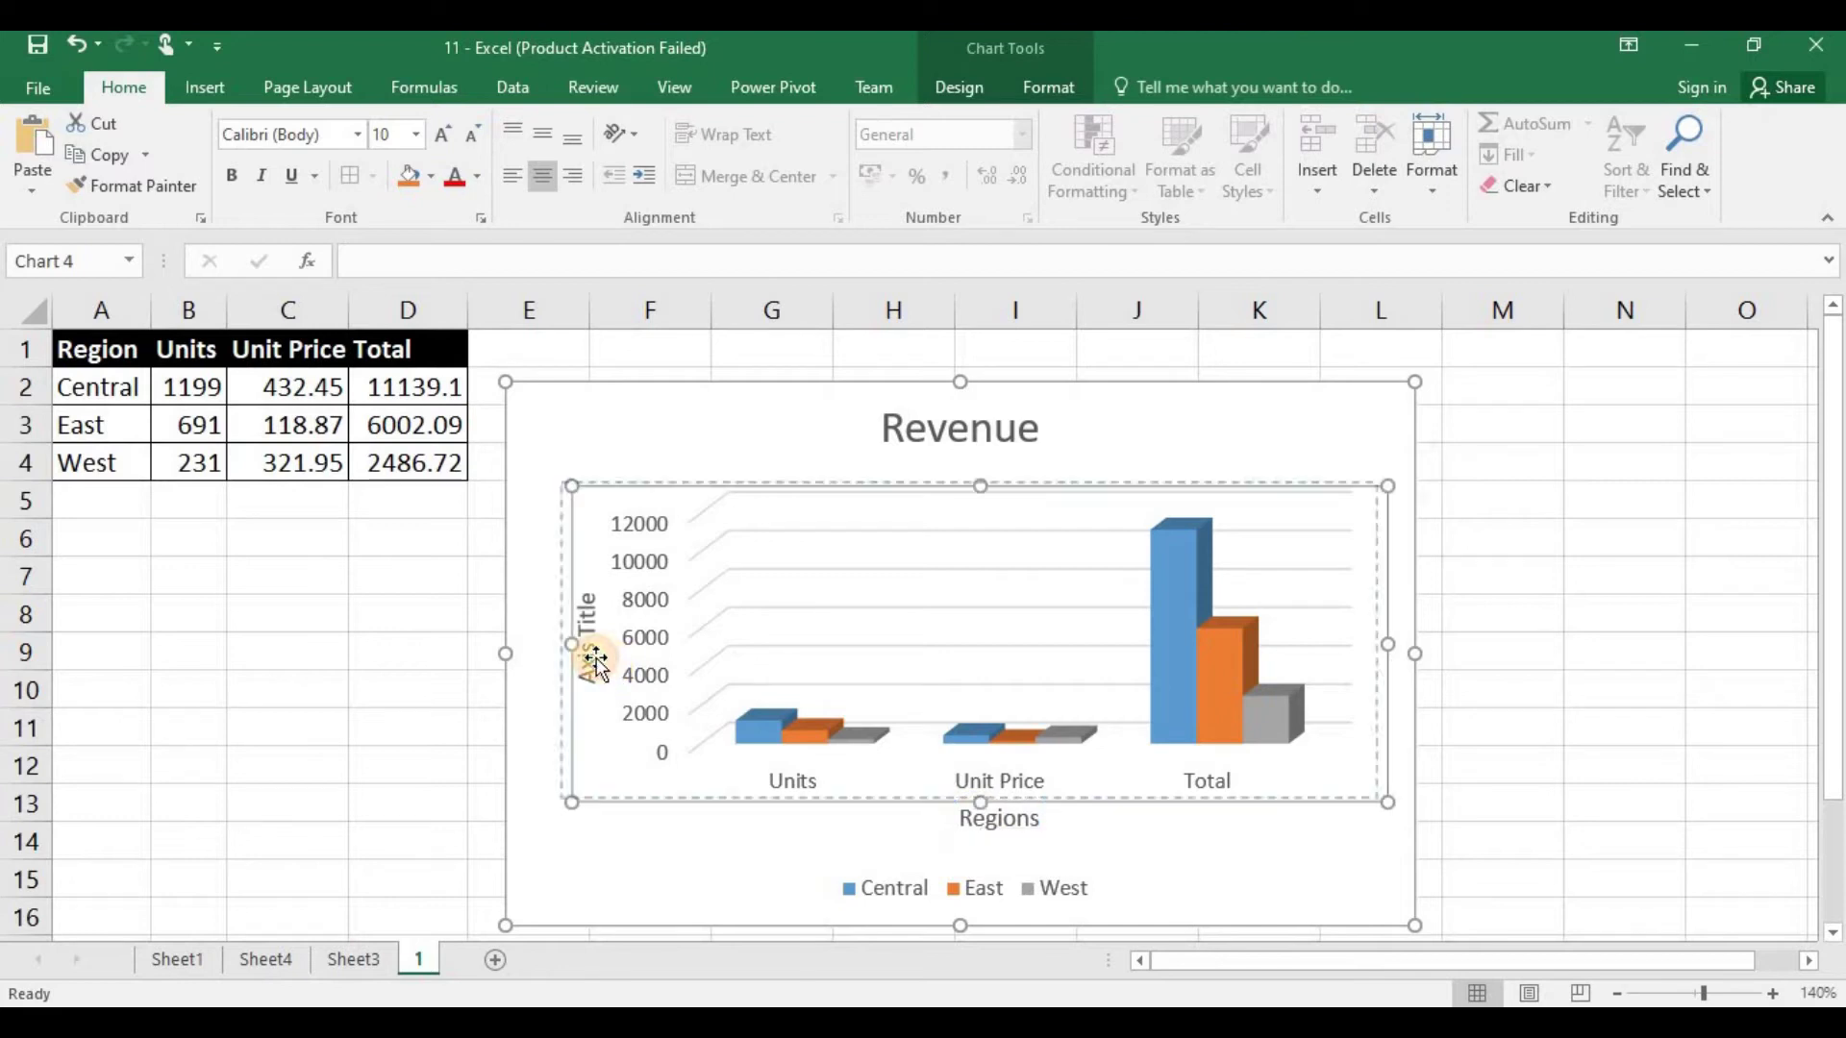
click(596, 662)
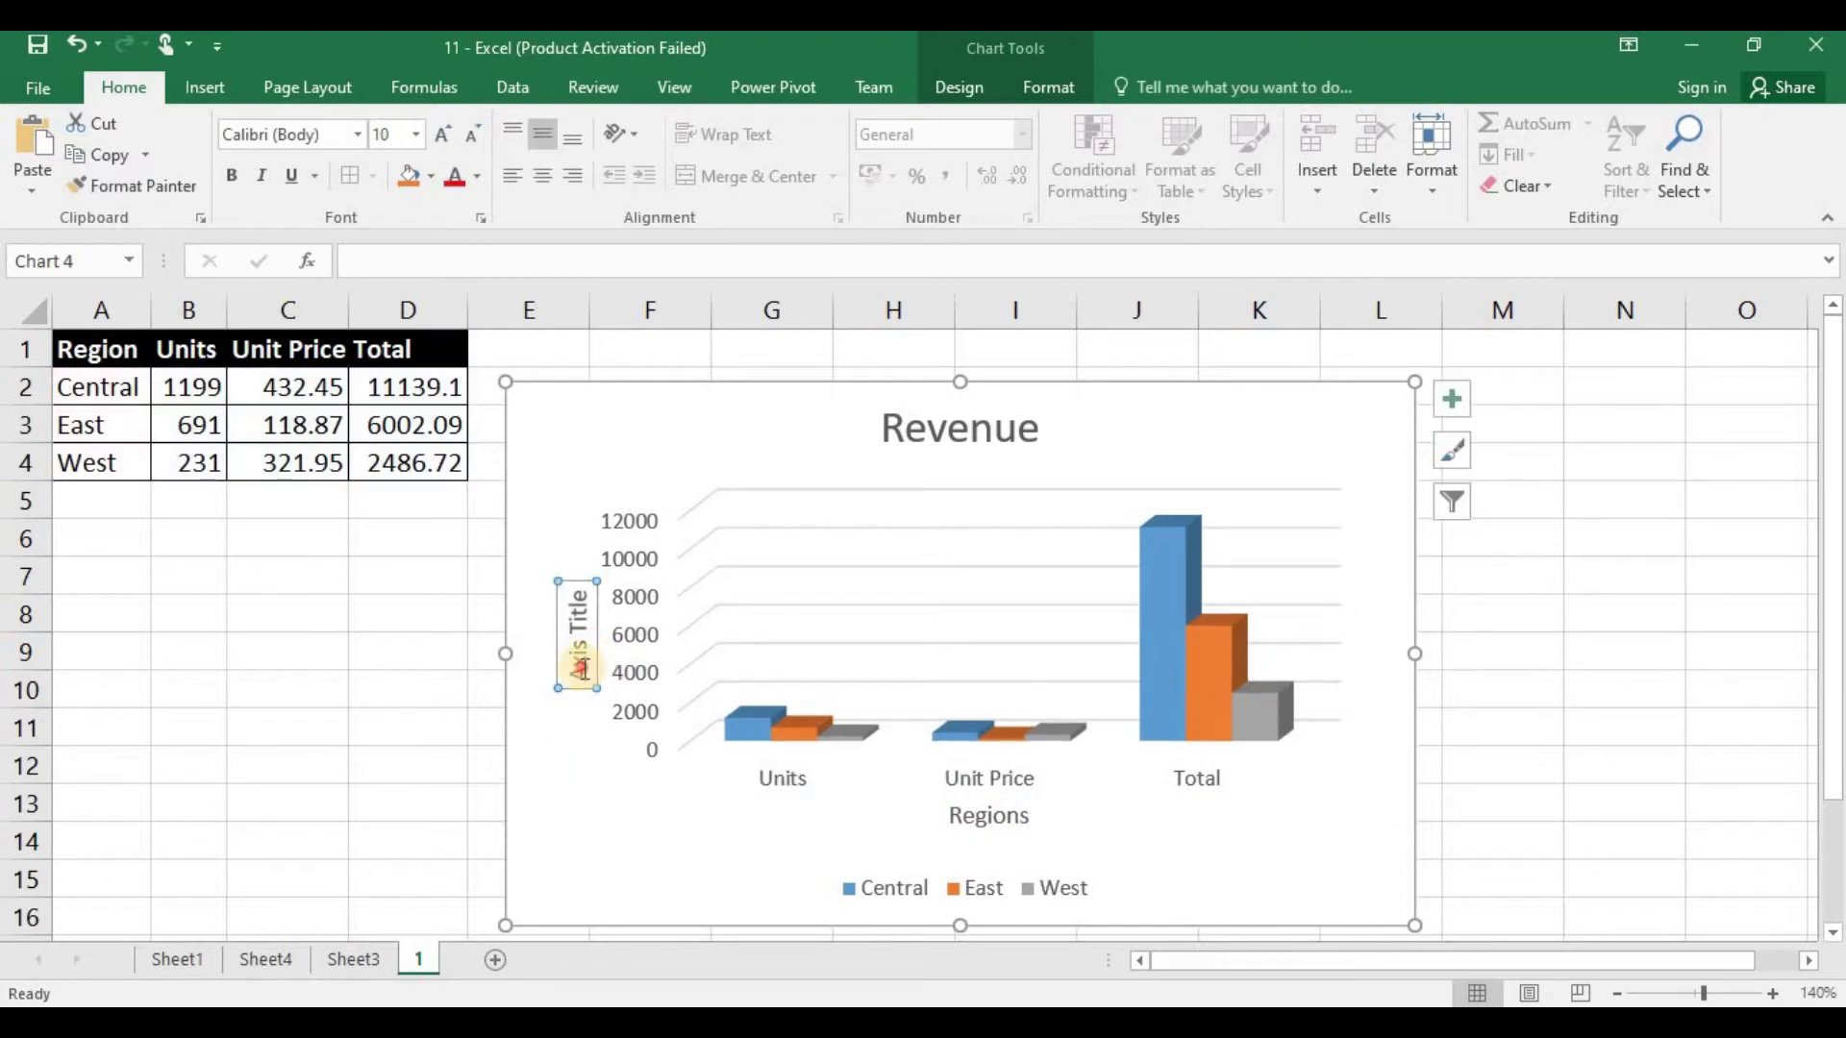
triple_click(582, 668)
text(Amount)
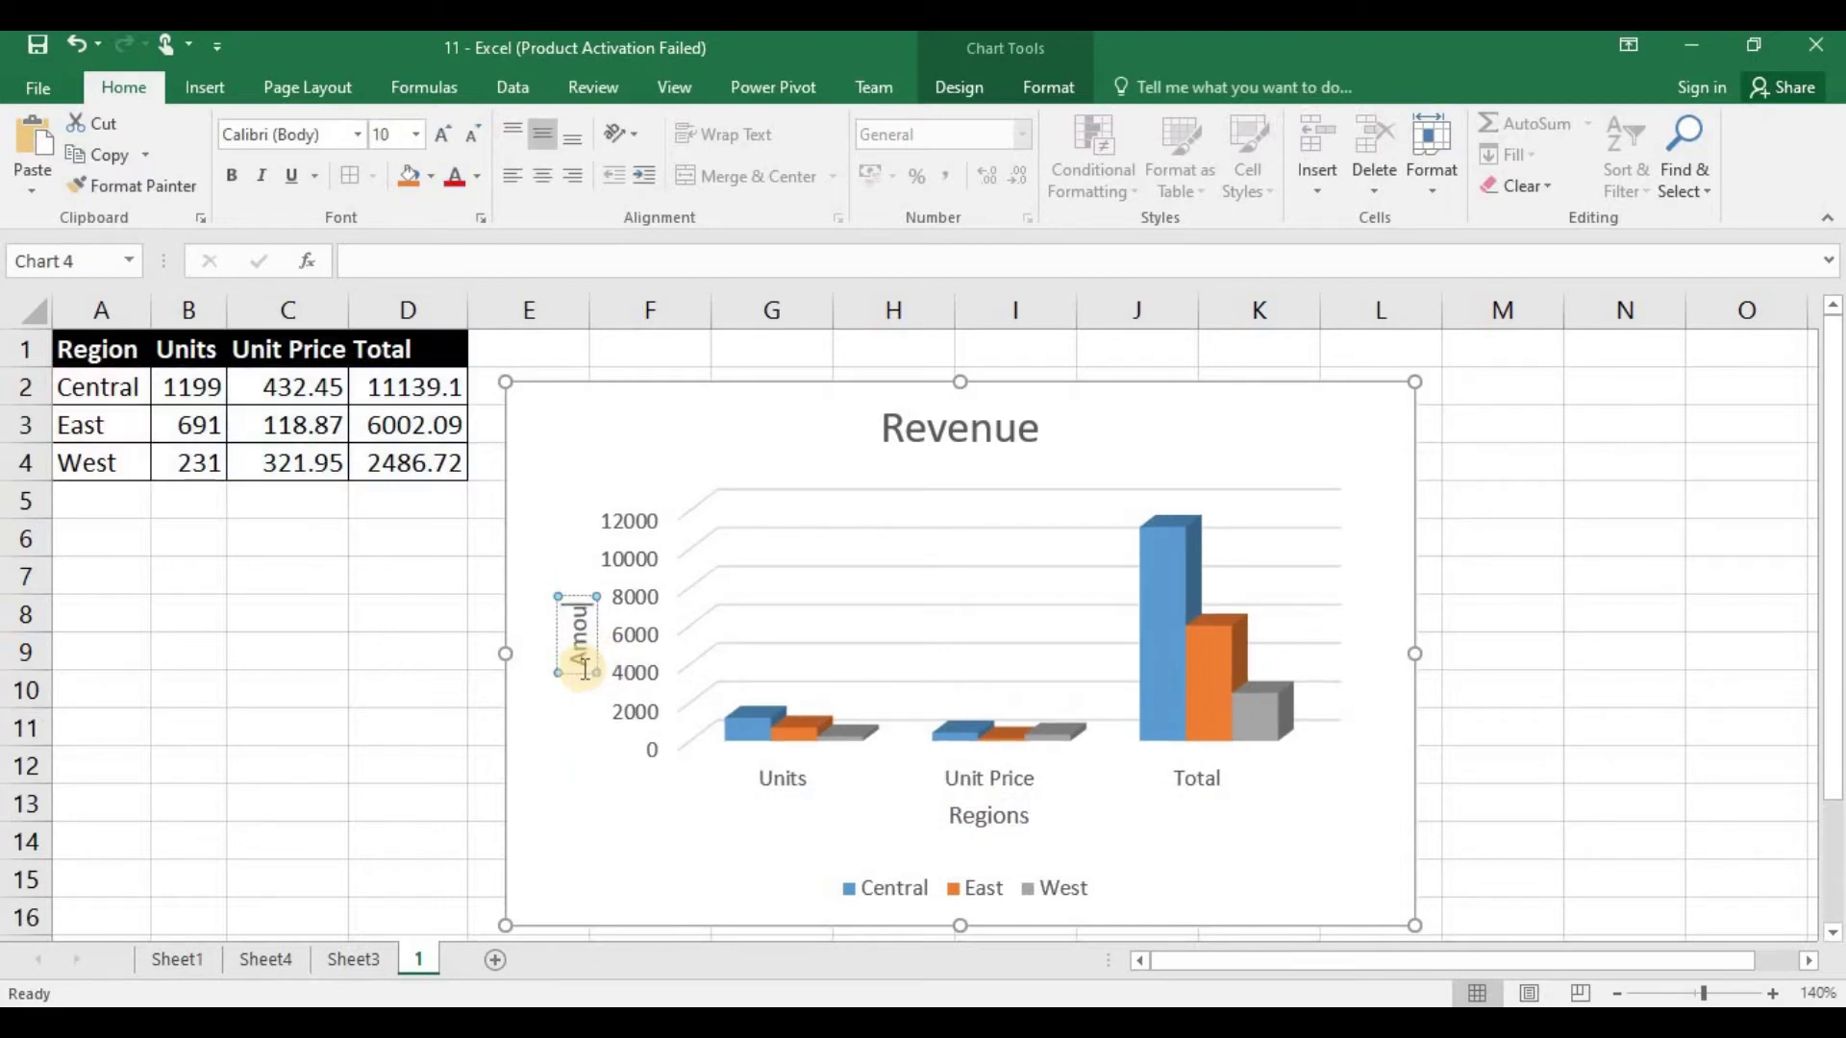
click(610, 459)
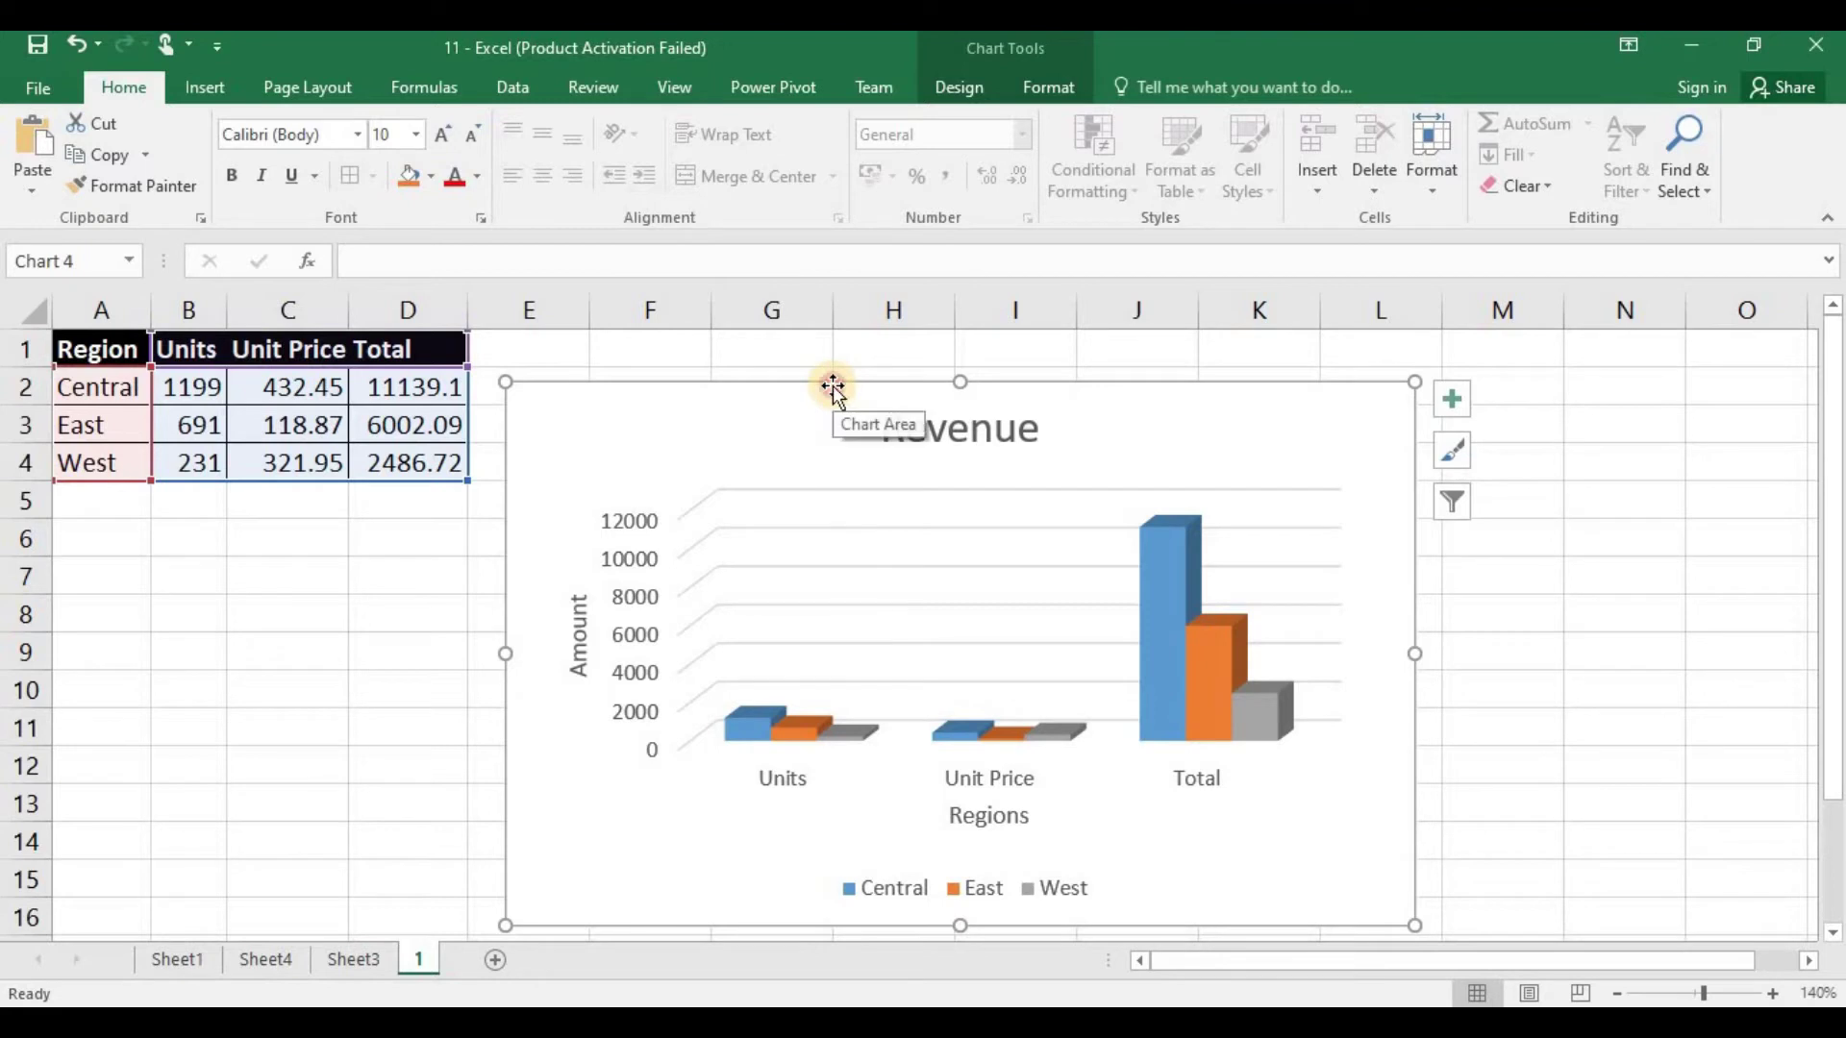
Remove the Primary Major Horizontal gridlines from the Revenue chart.
click(959, 88)
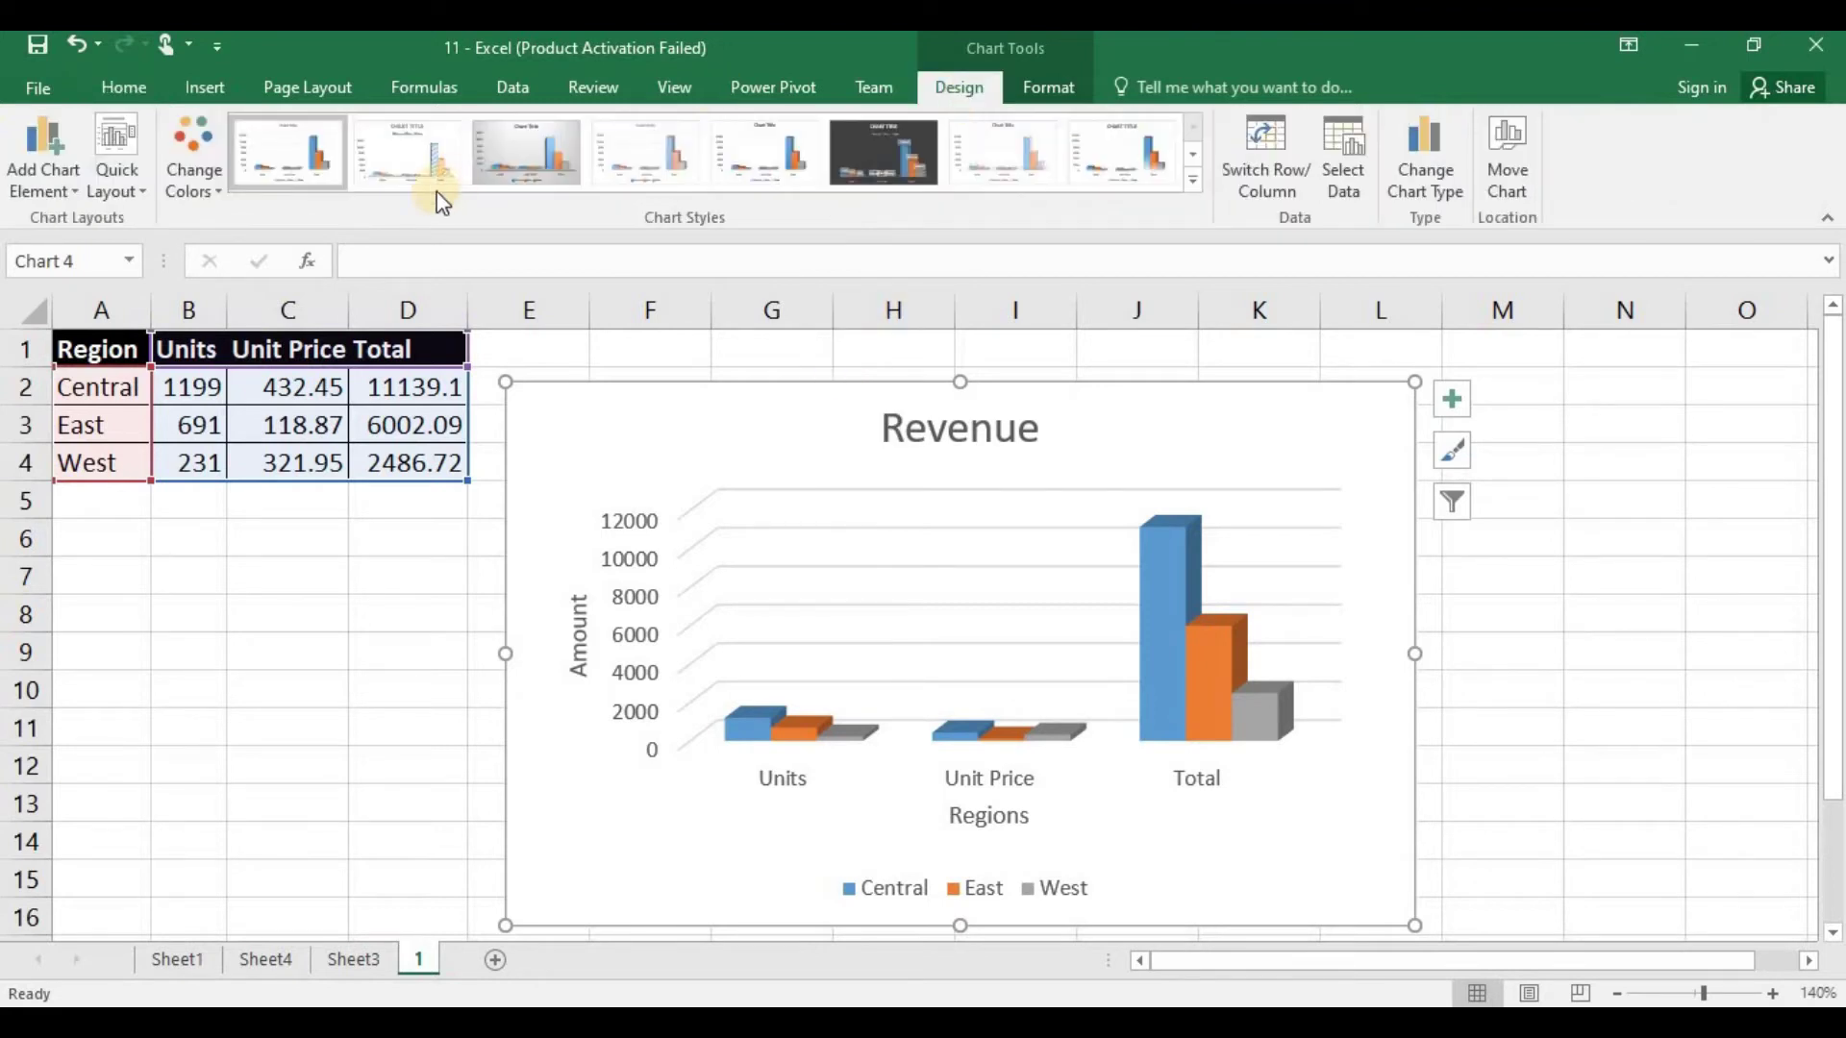
click(65, 193)
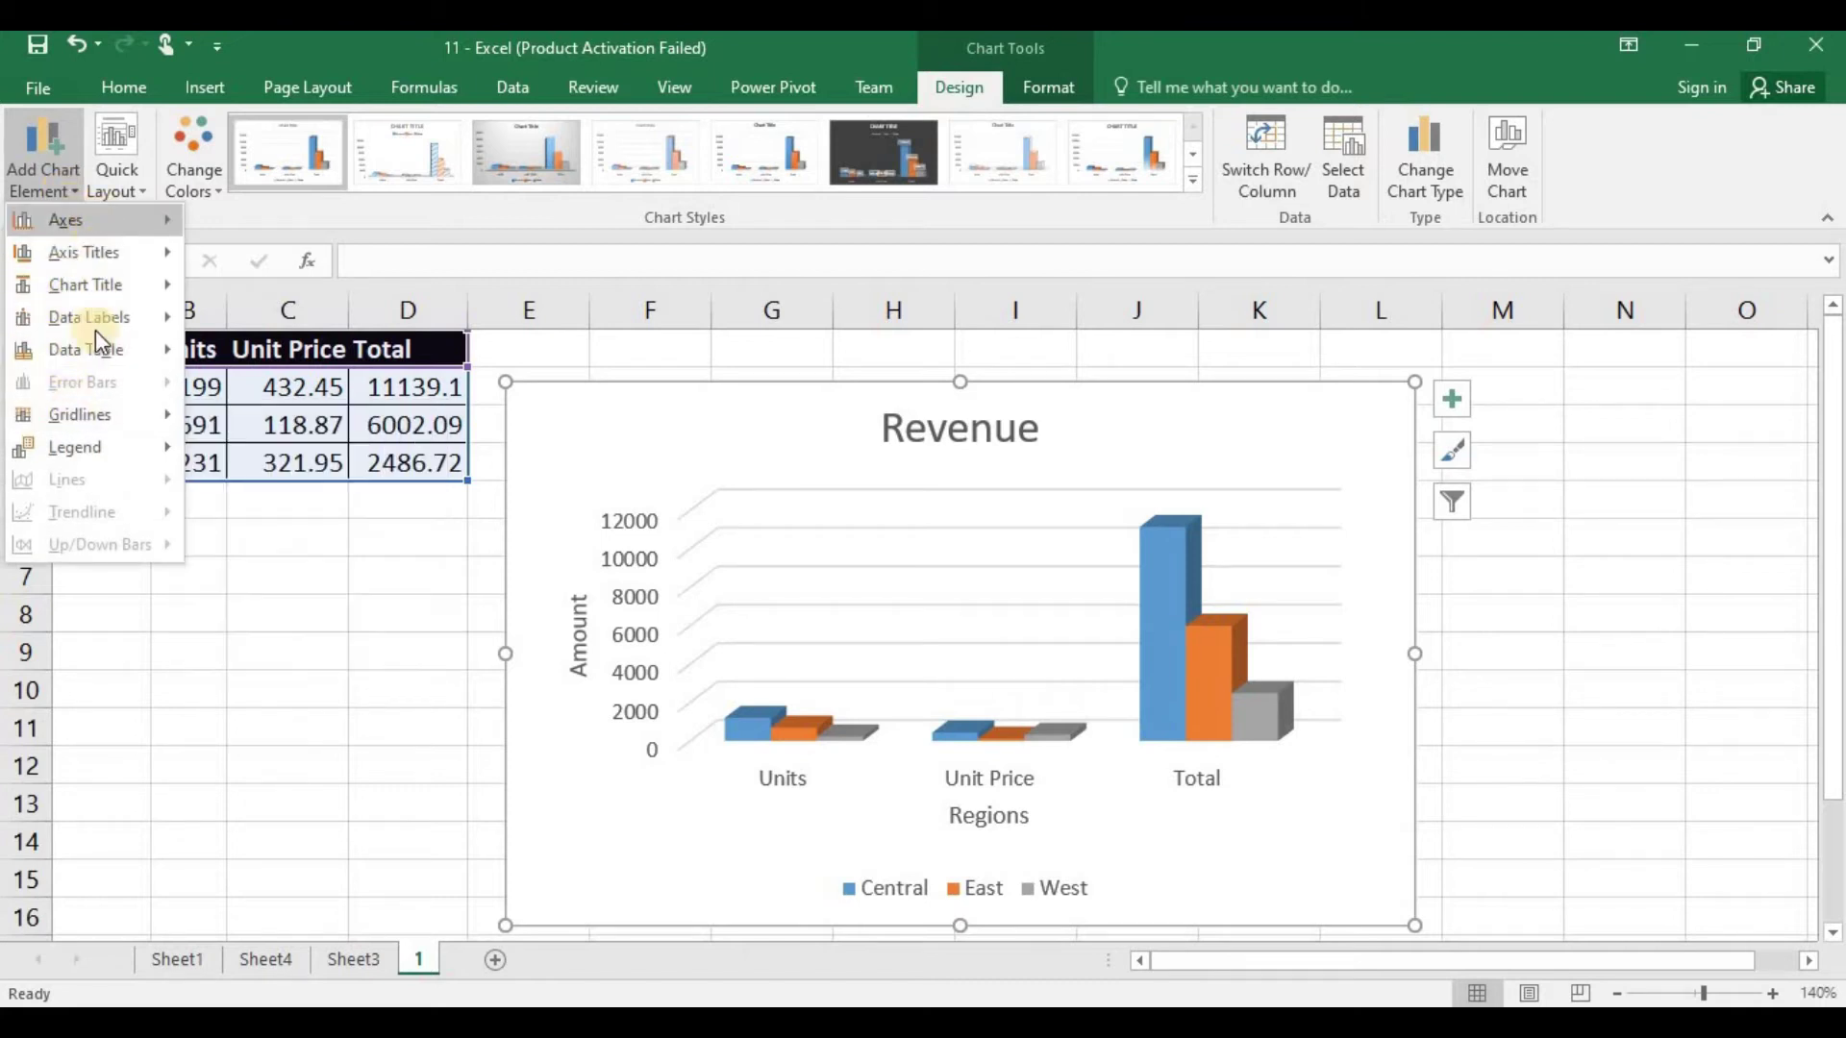
mouse_move(102, 415)
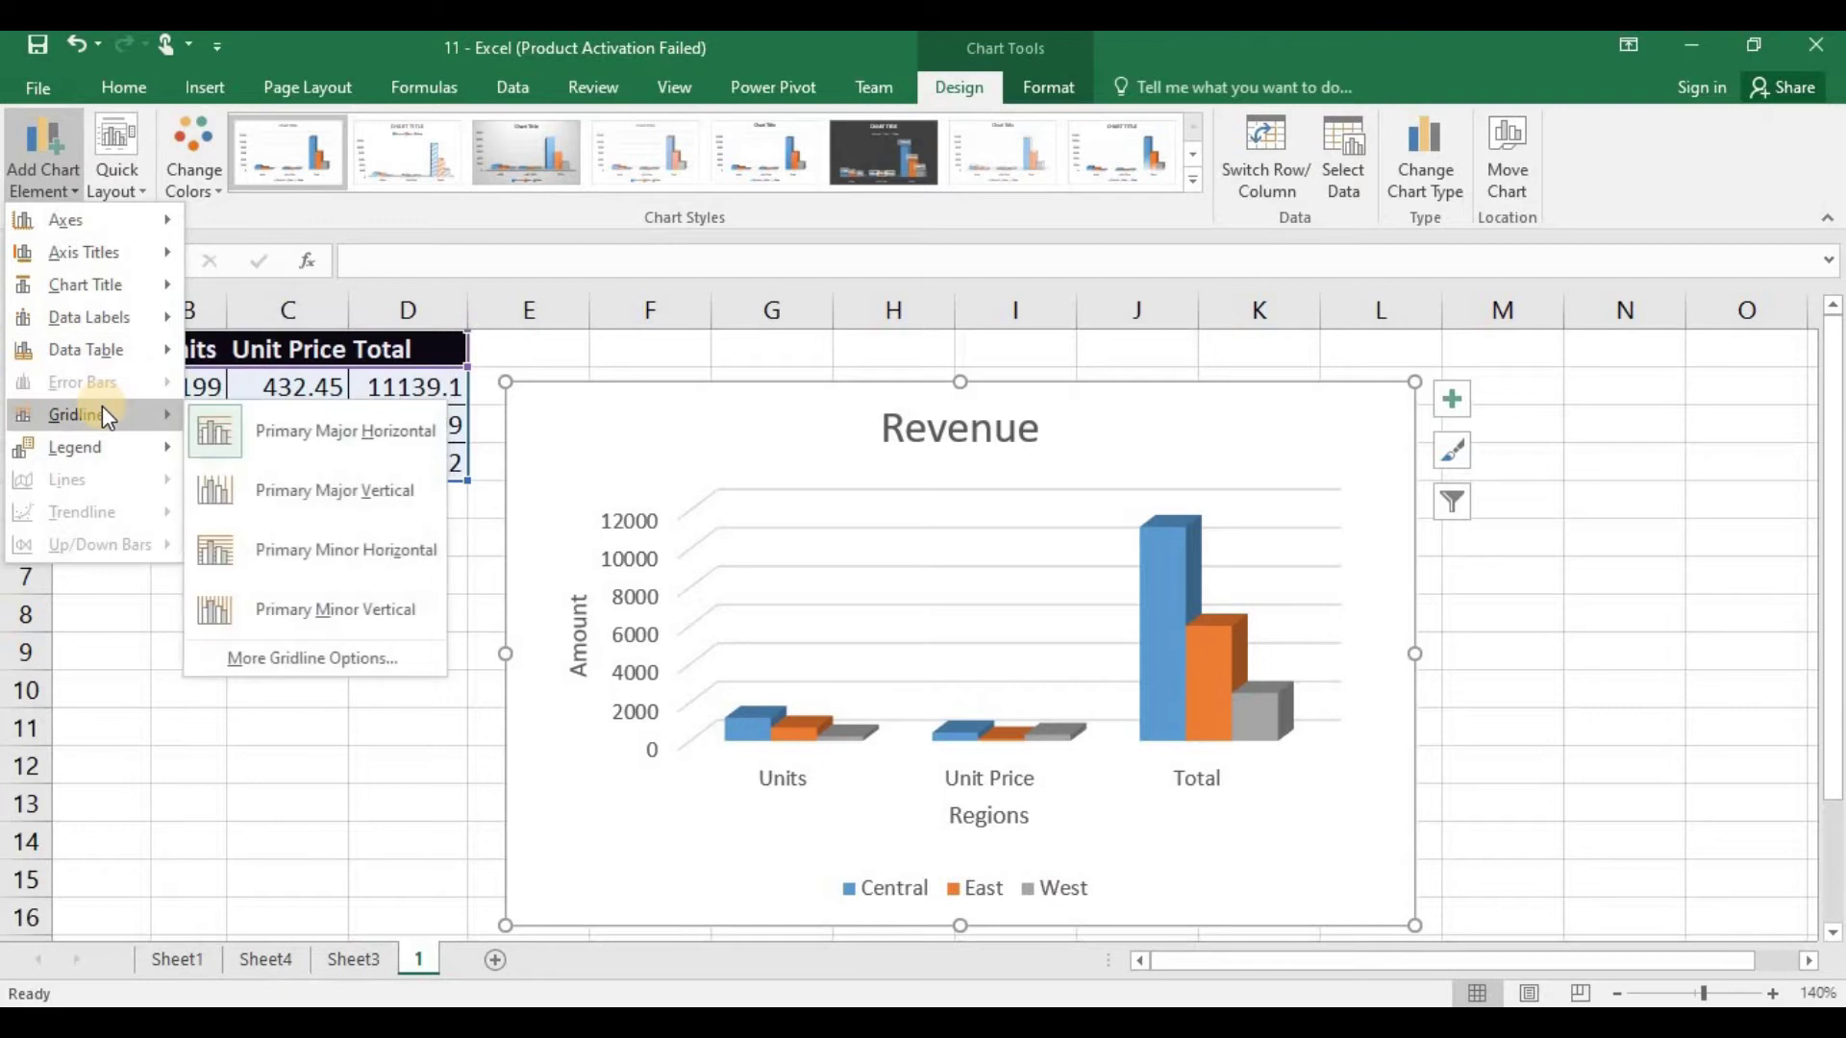
click(265, 435)
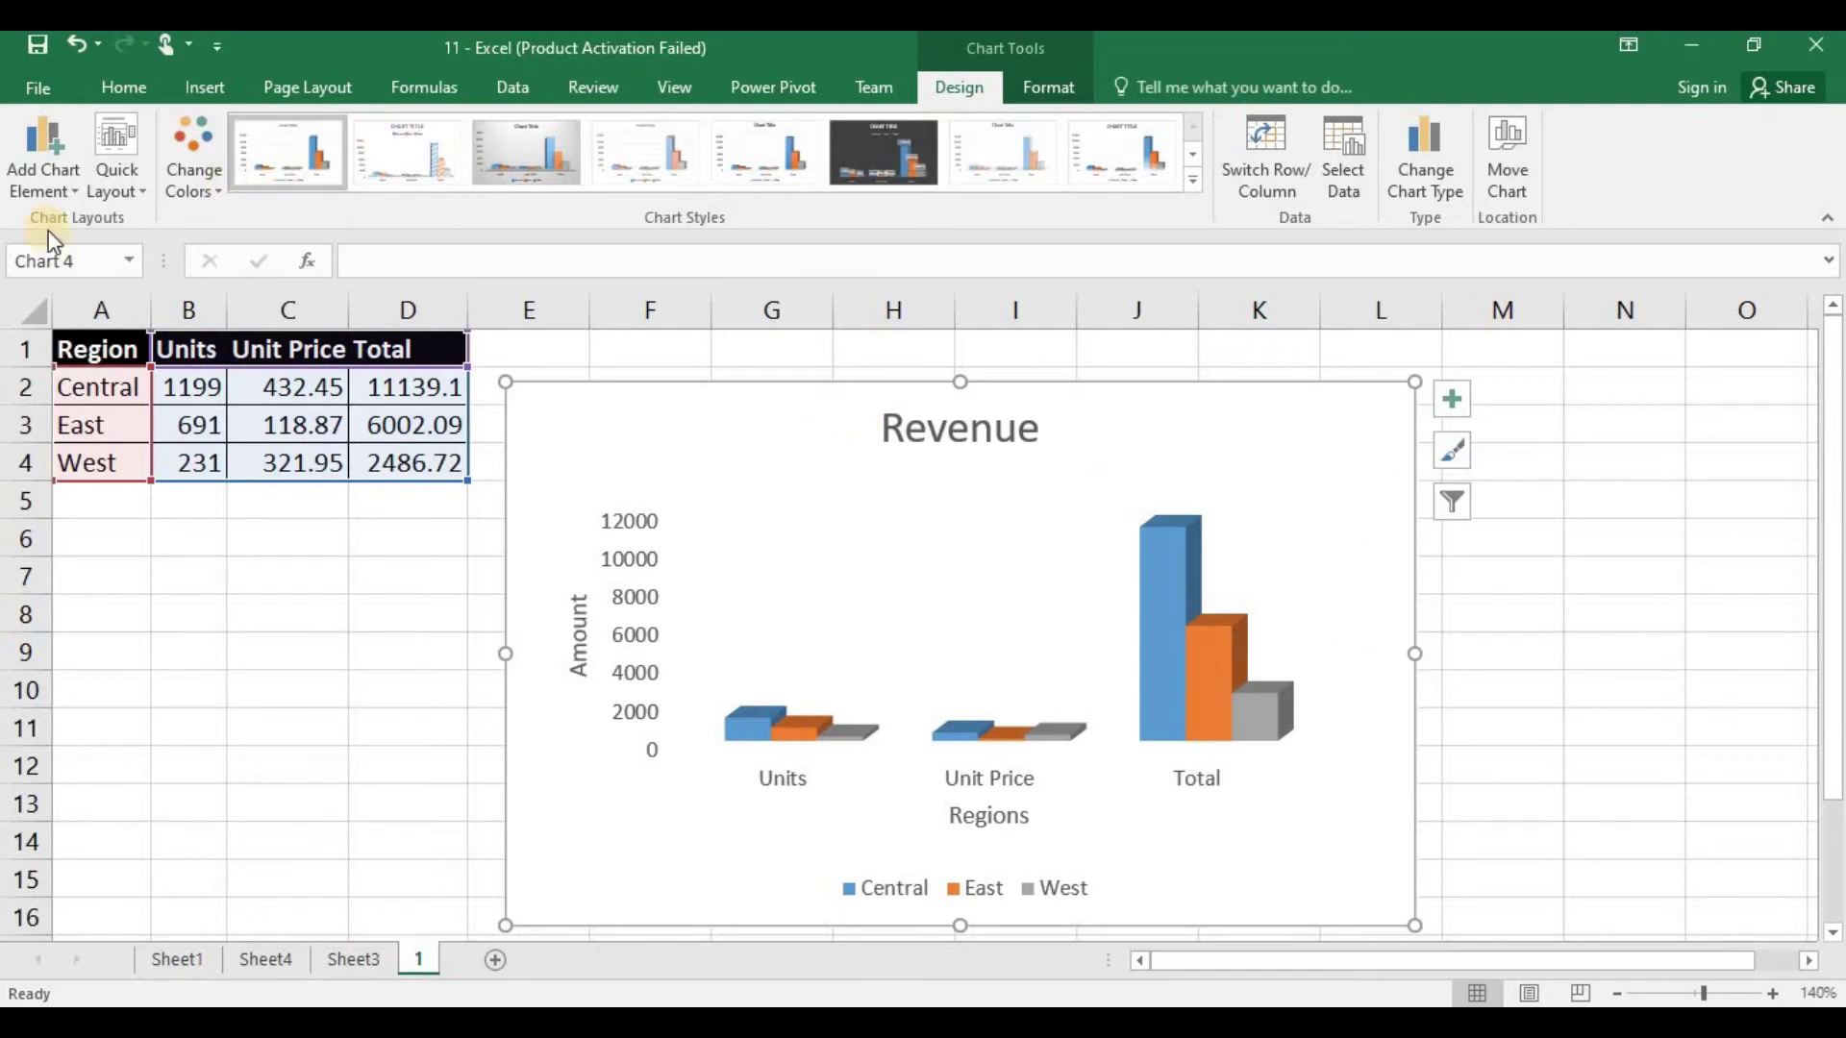
Place the chart legend on the right side of the Revenue chart.
click(56, 189)
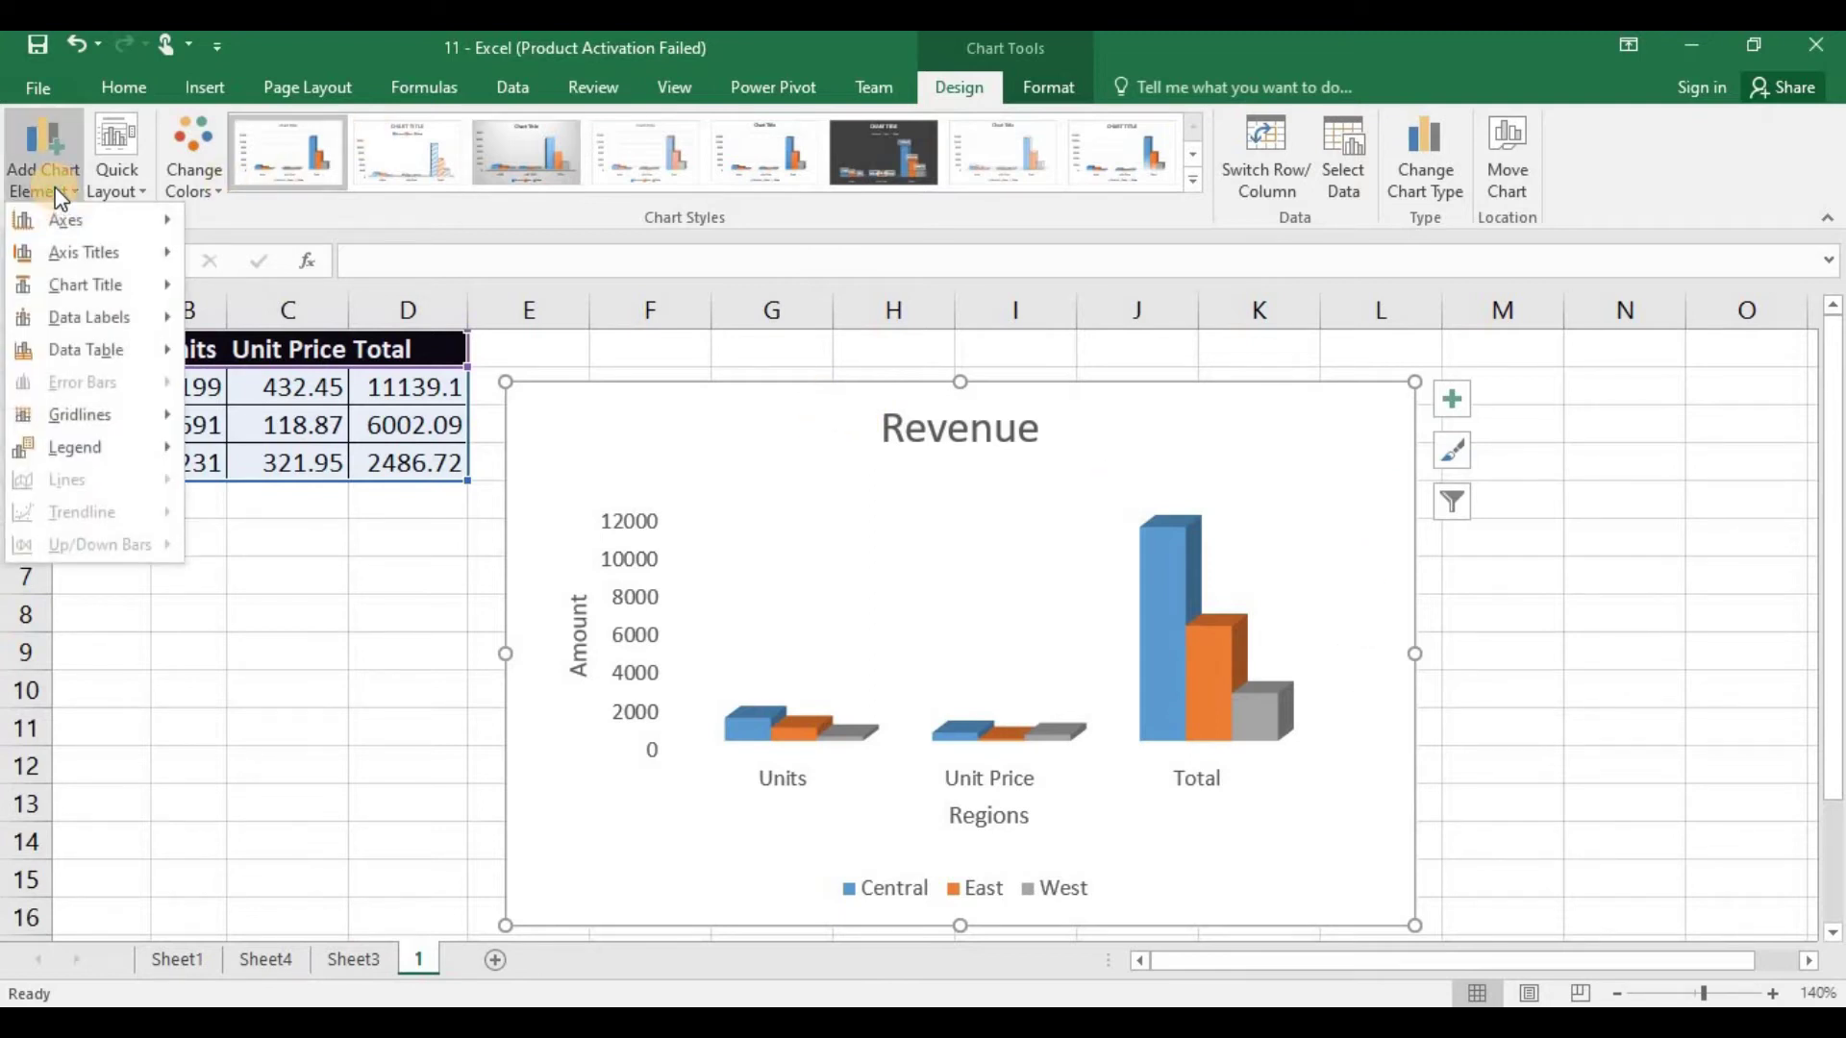
mouse_move(100, 450)
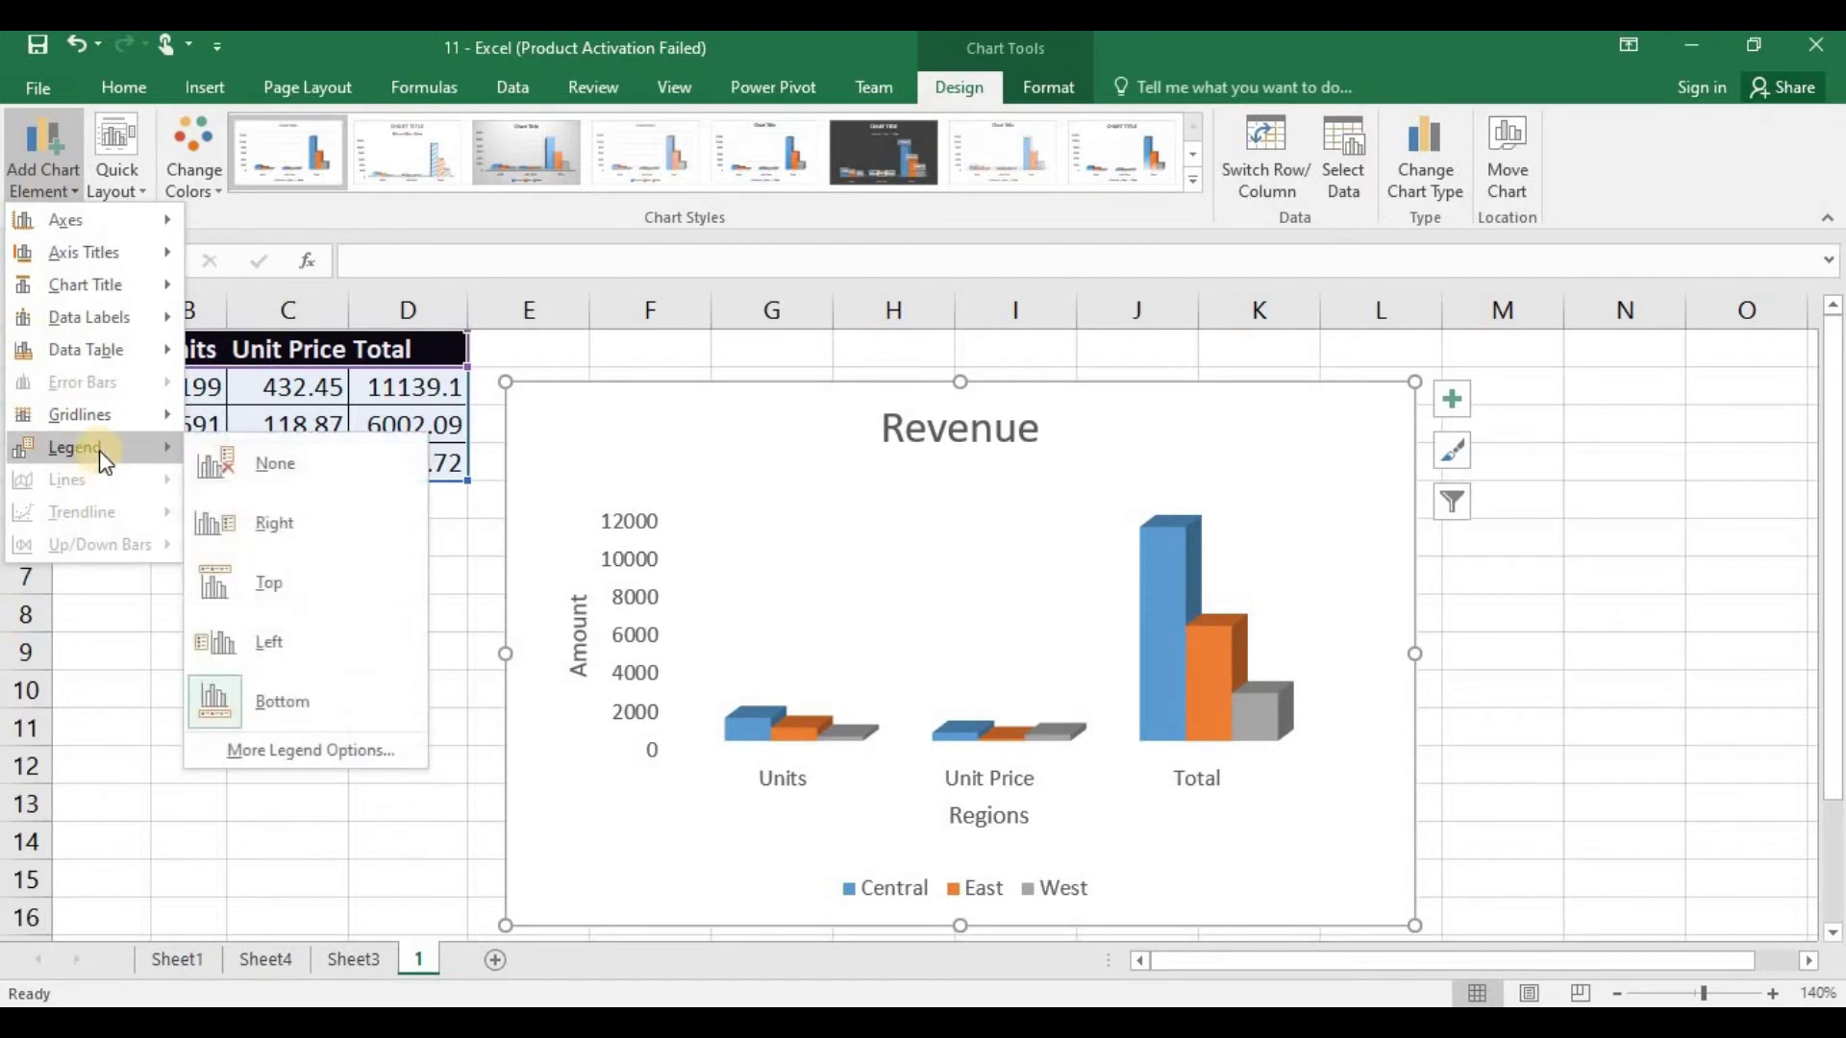
click(294, 533)
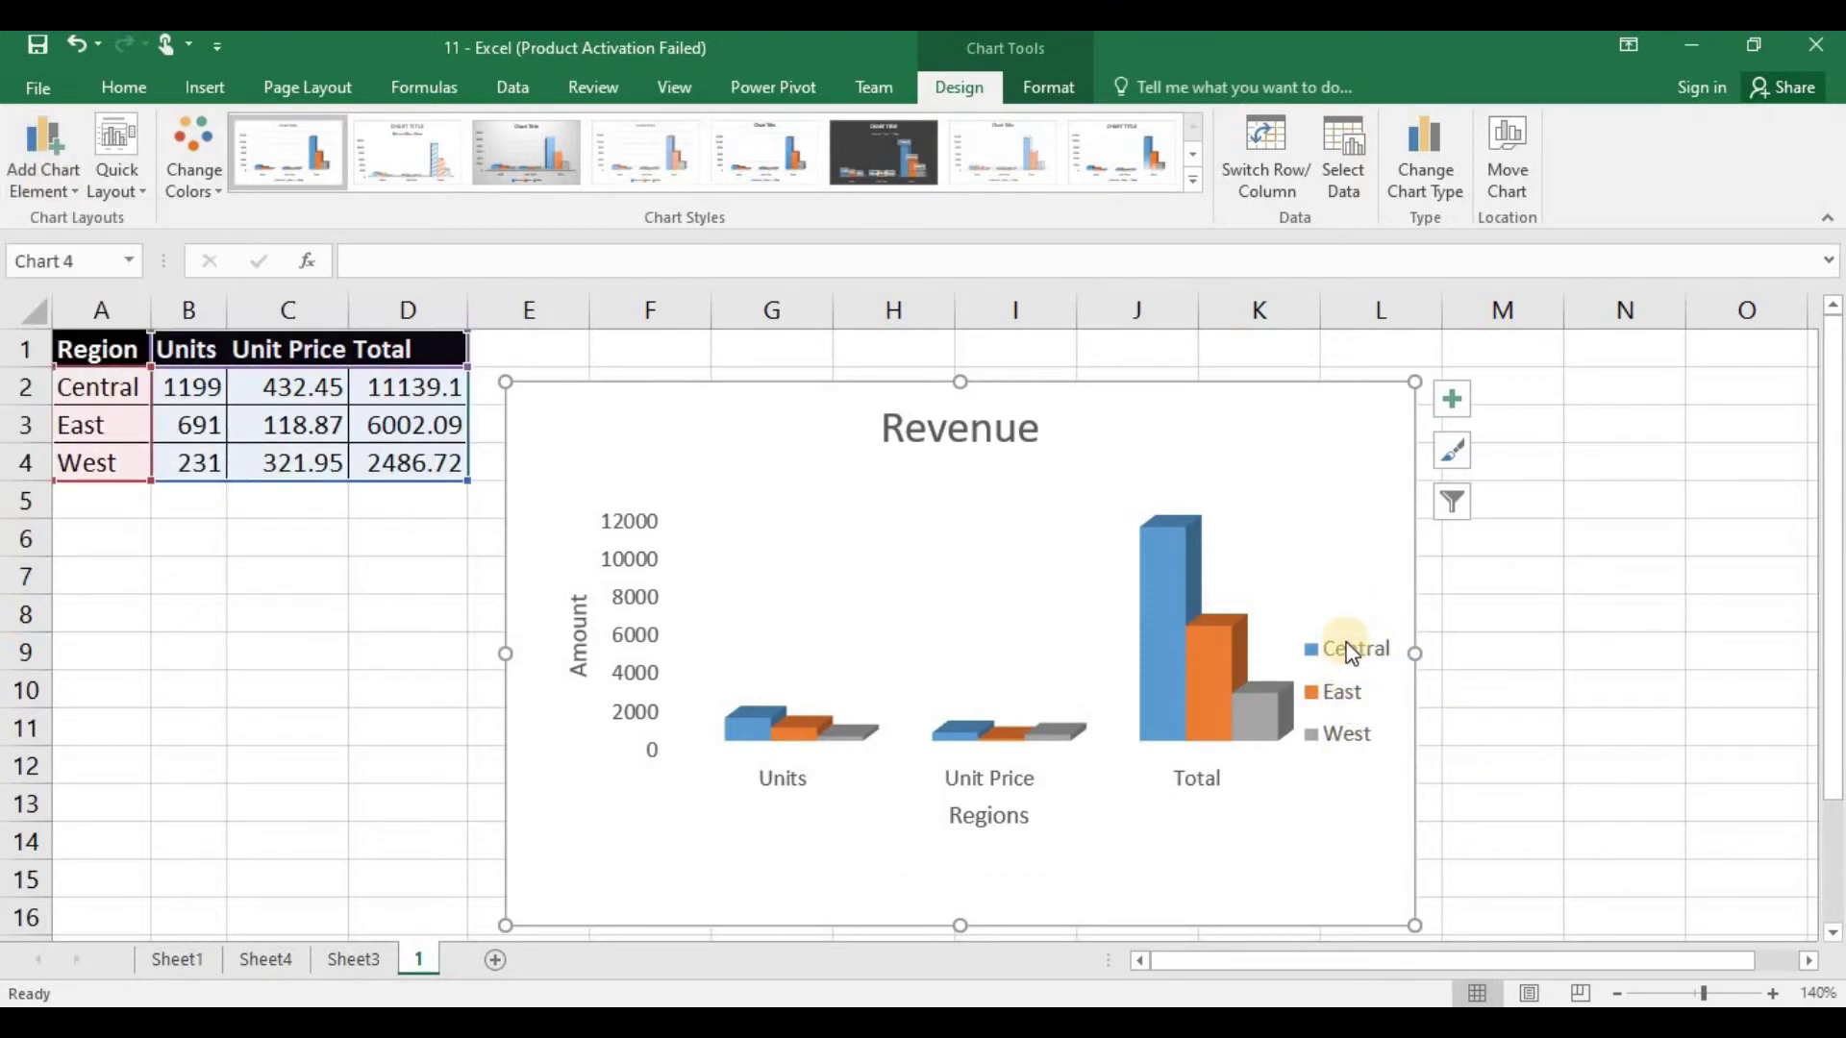
Add Data Callout labels to all the columns of the Revenue chart.
mouse_move(1175, 556)
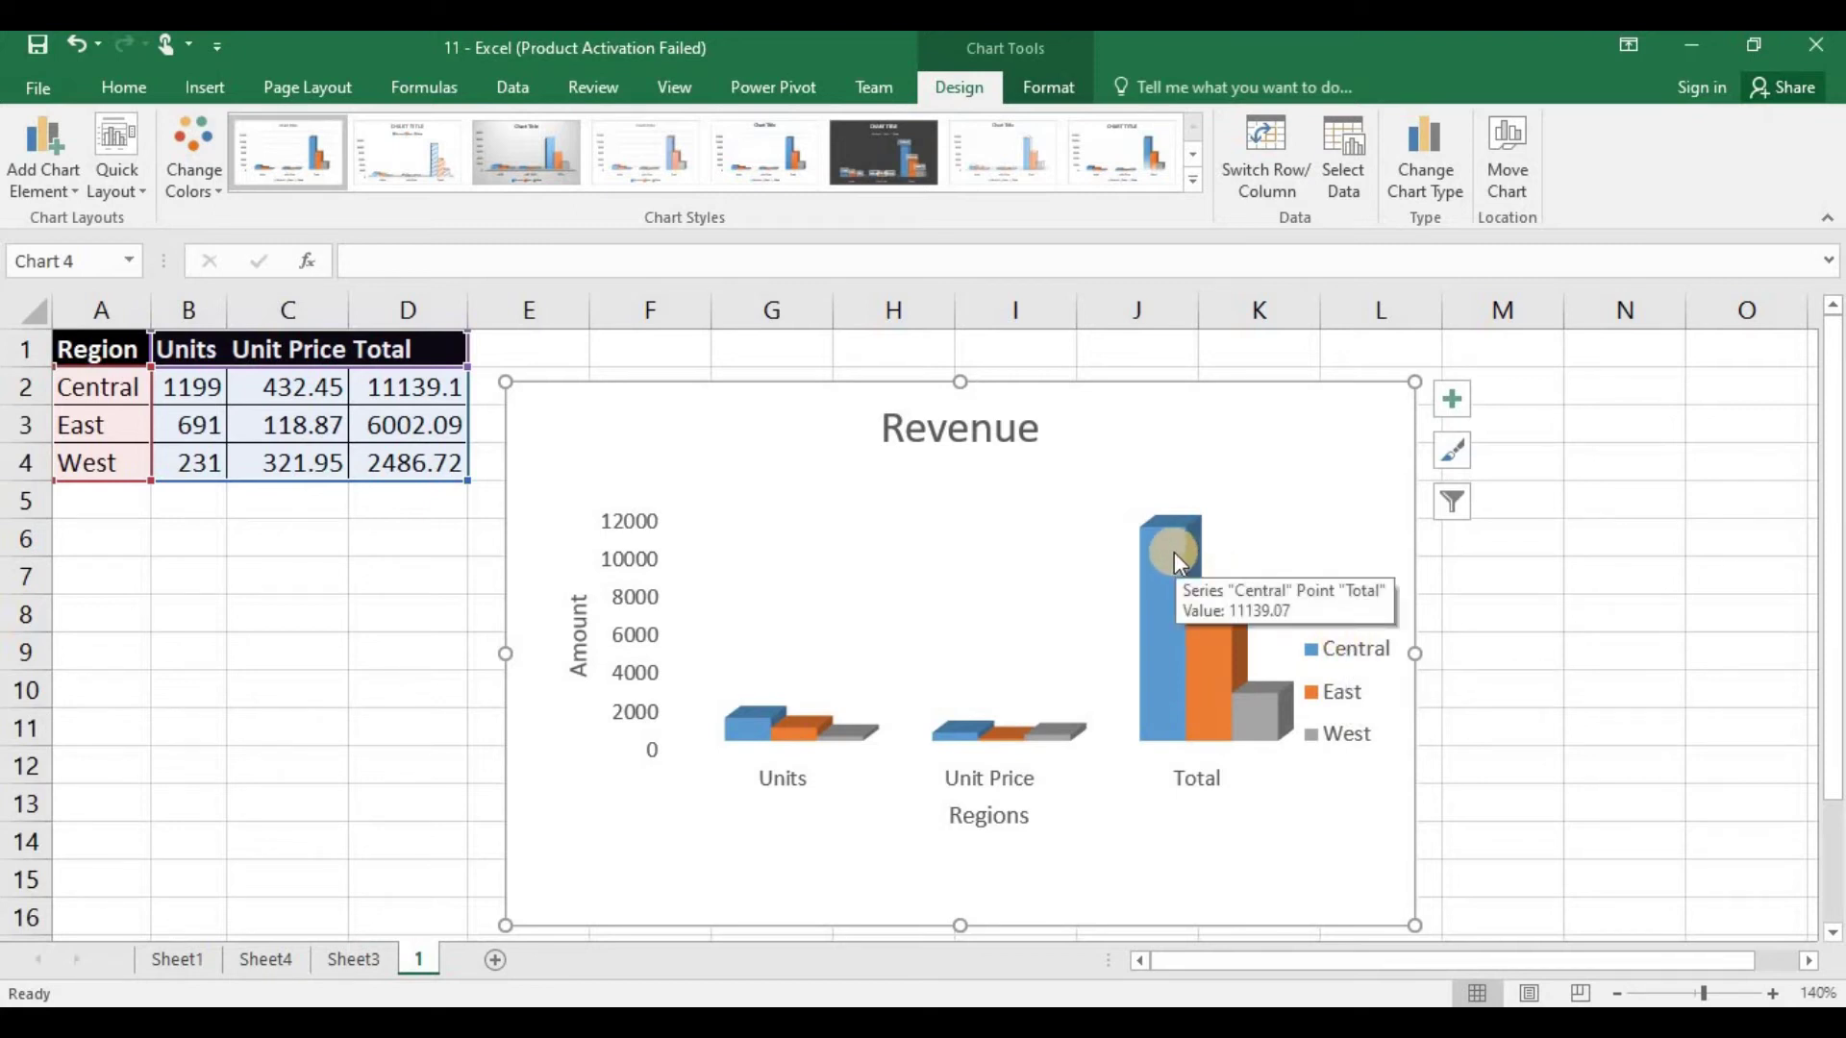
mouse_move(1204, 625)
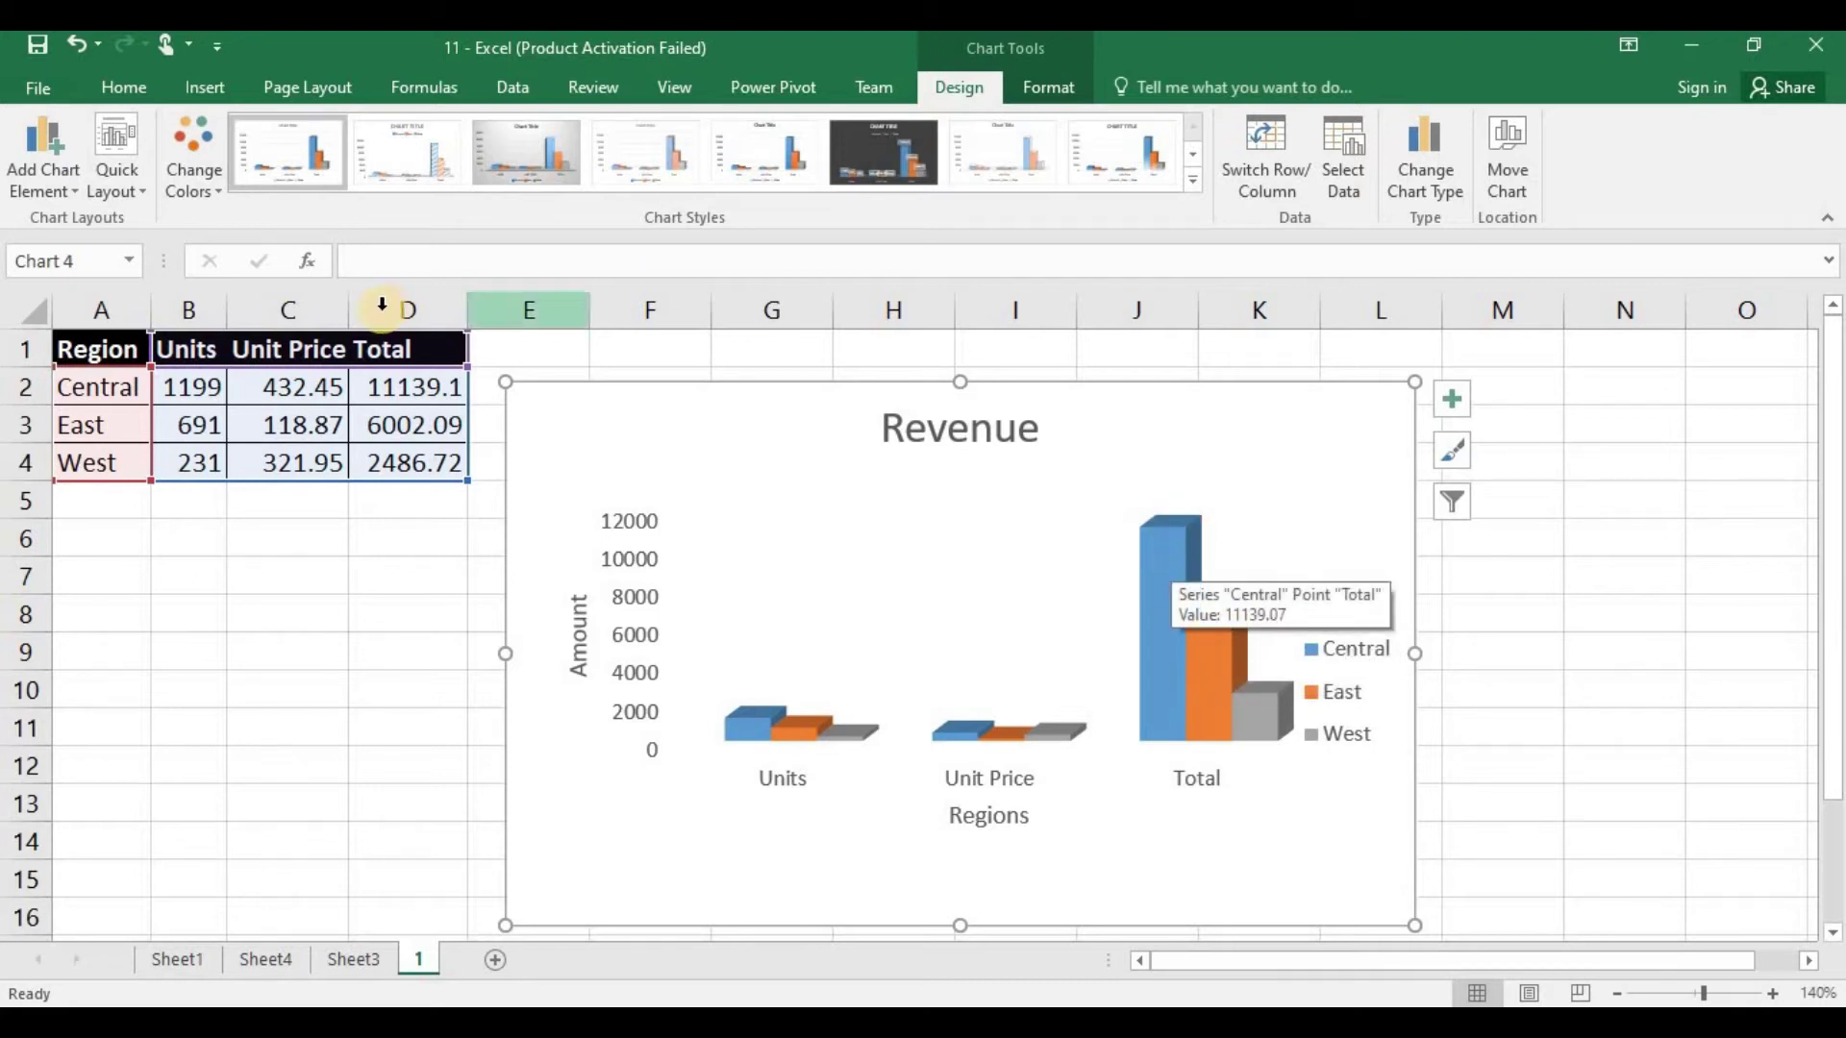
click(75, 191)
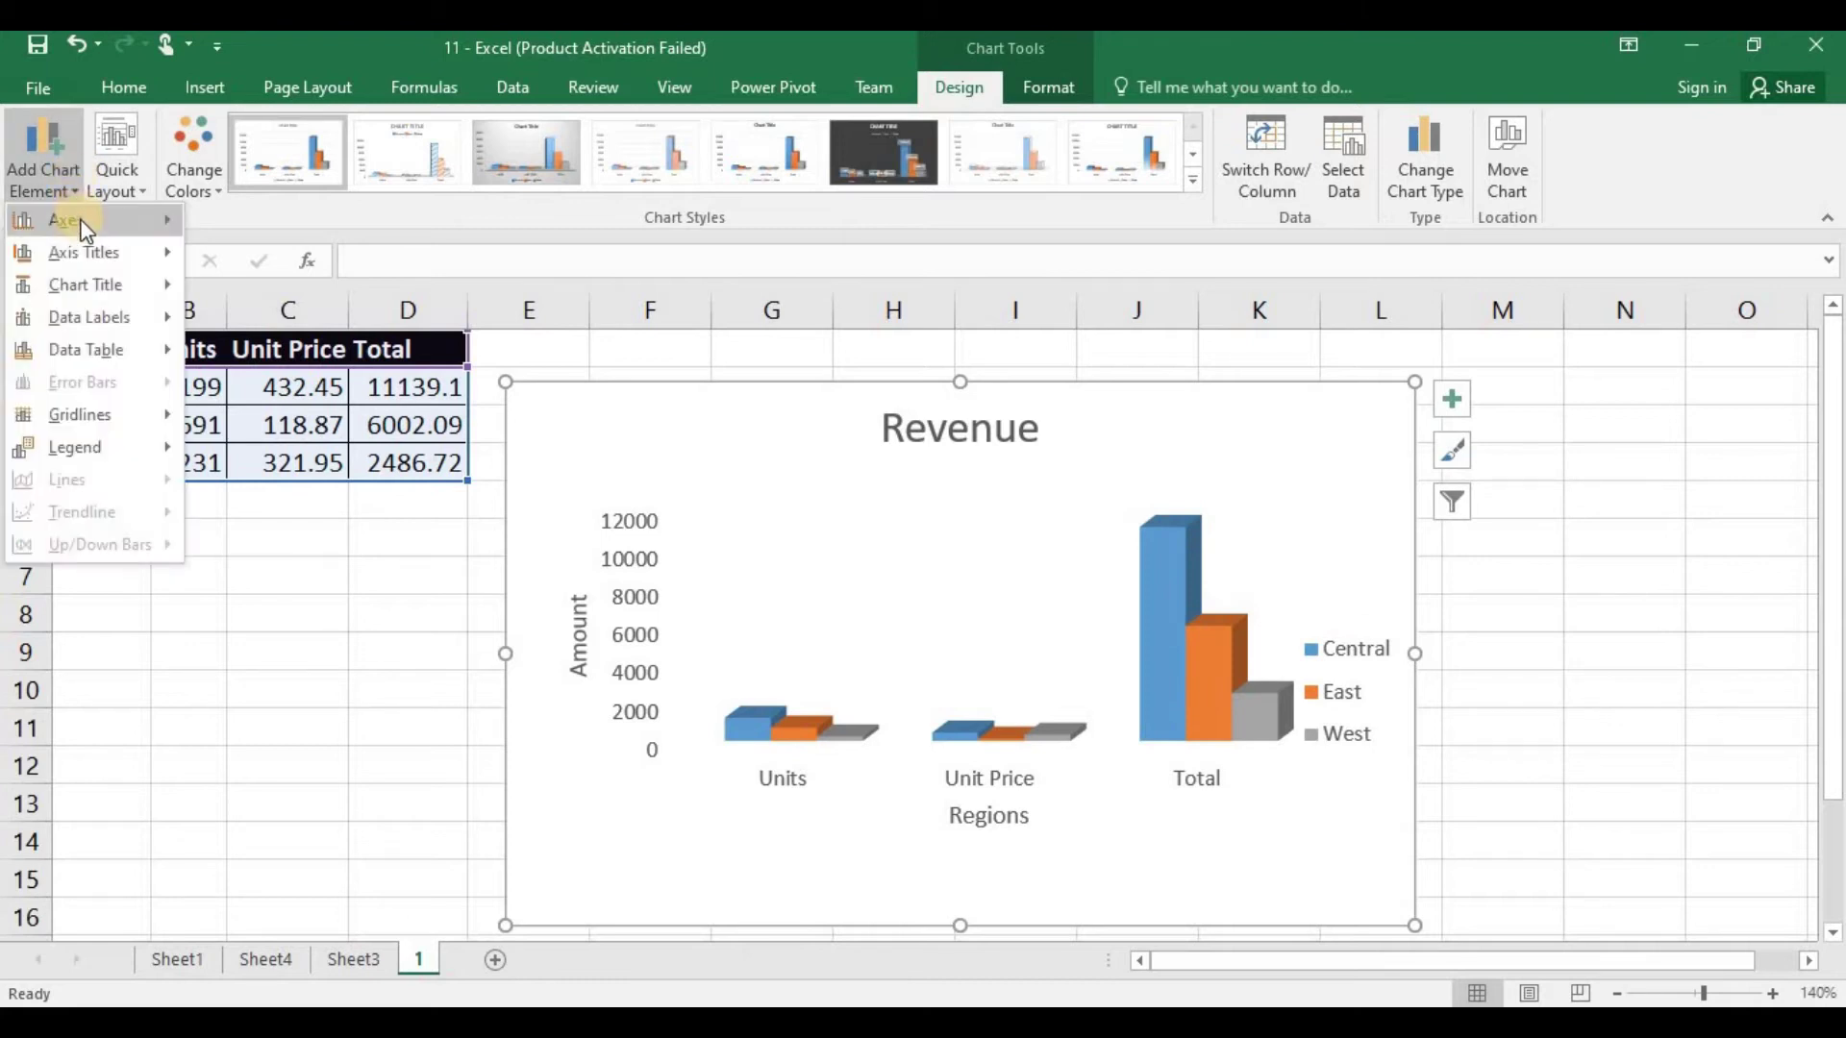
mouse_move(92, 310)
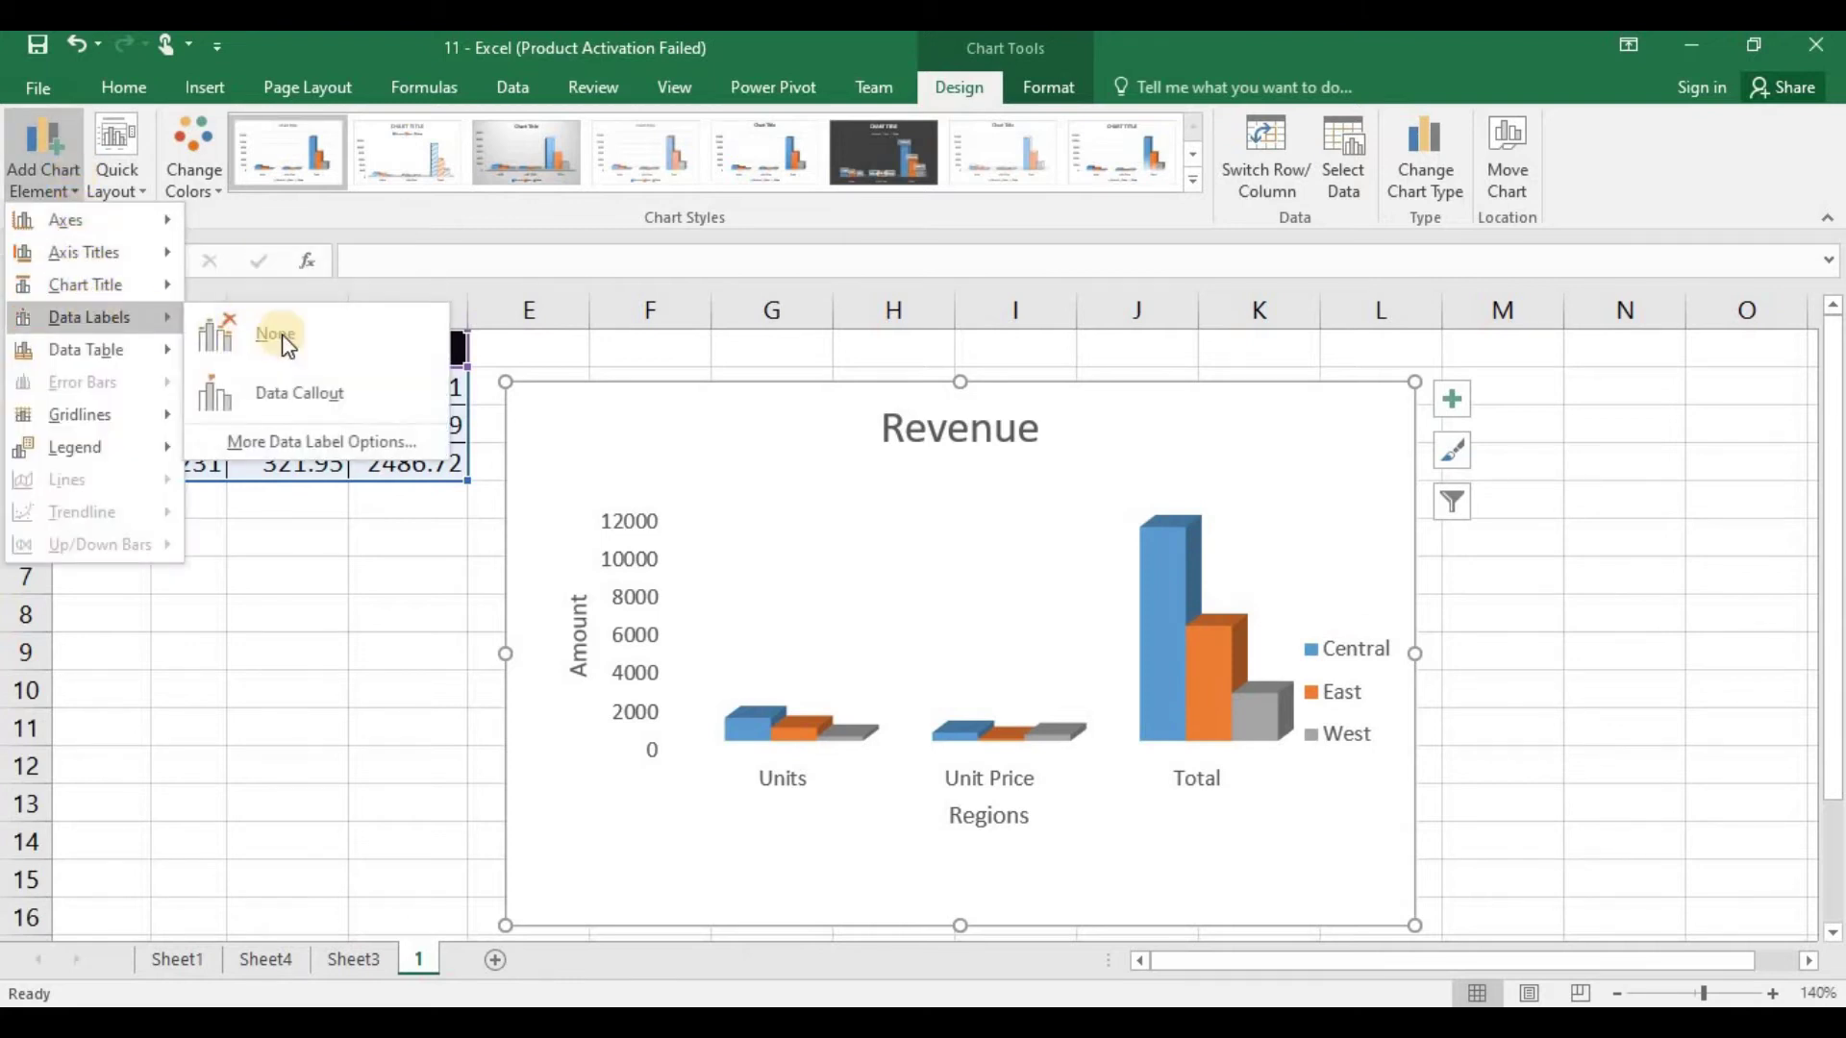
click(288, 396)
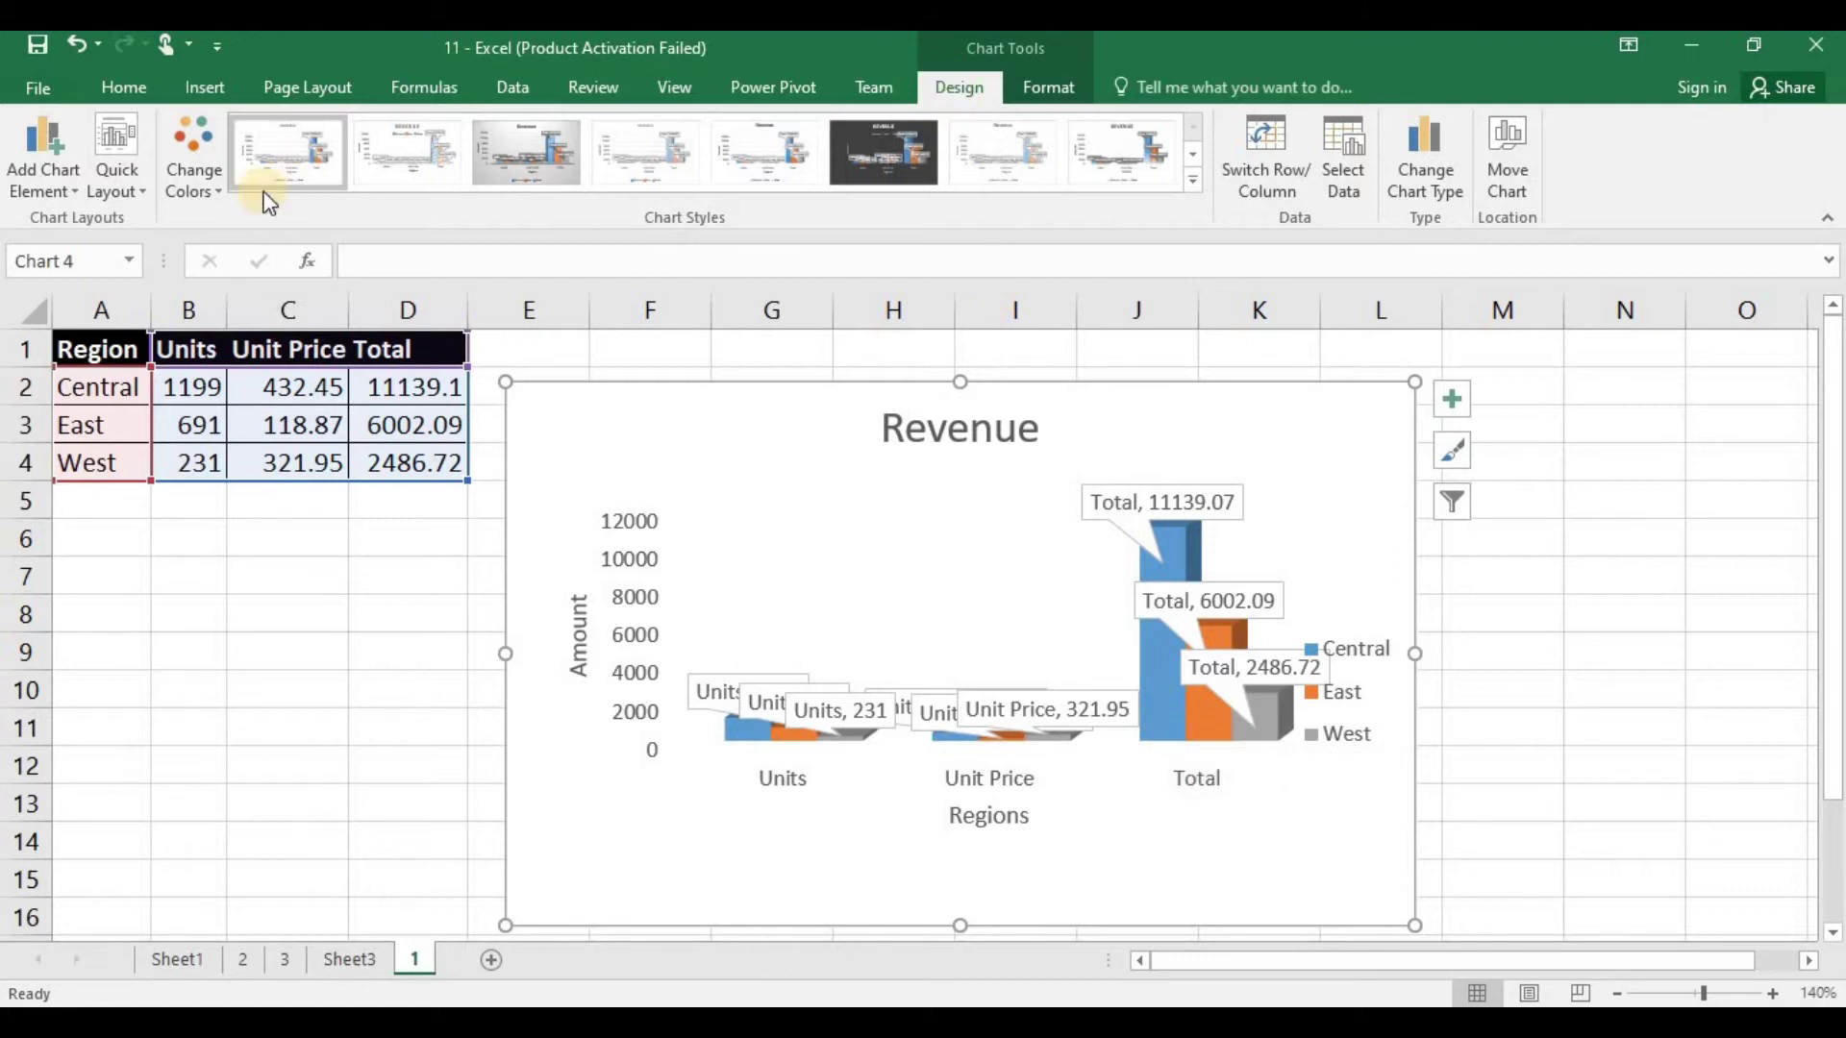
Recolor the Revenue chart with the third Colorful palette, which starts with orange, yellow and green.
click(206, 201)
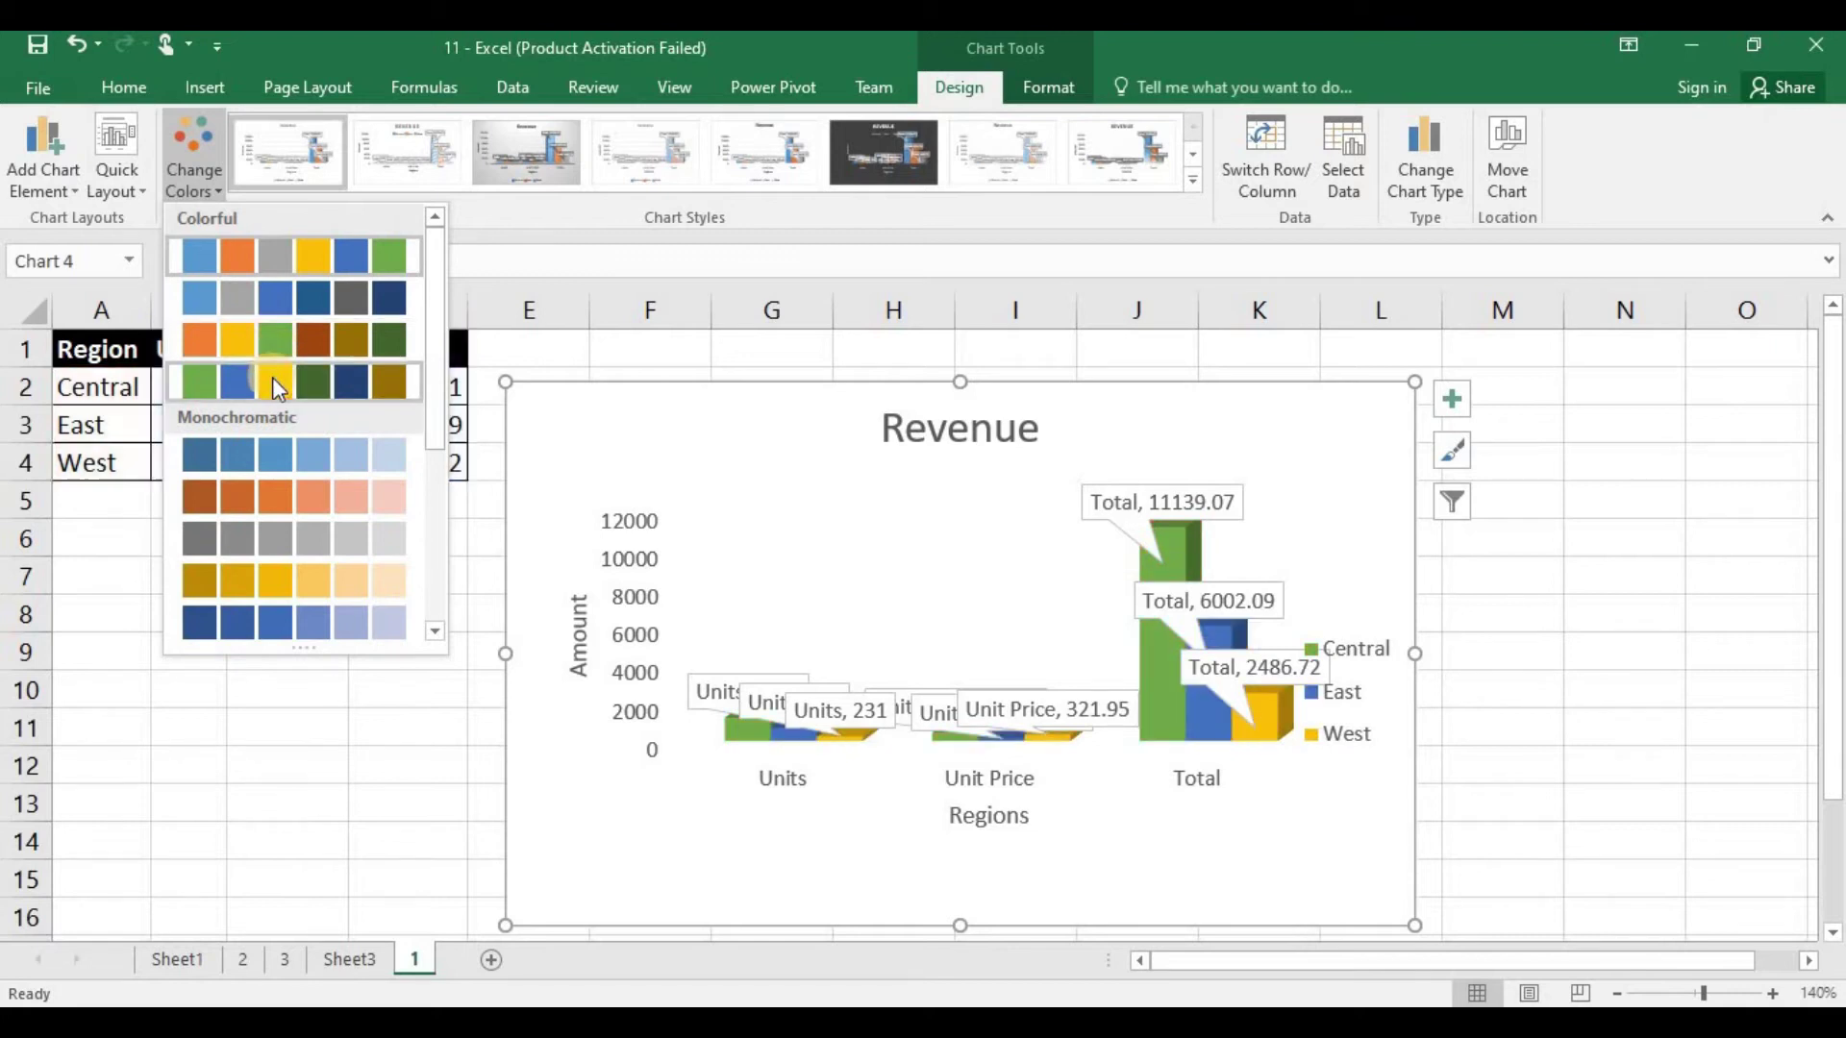
click(275, 329)
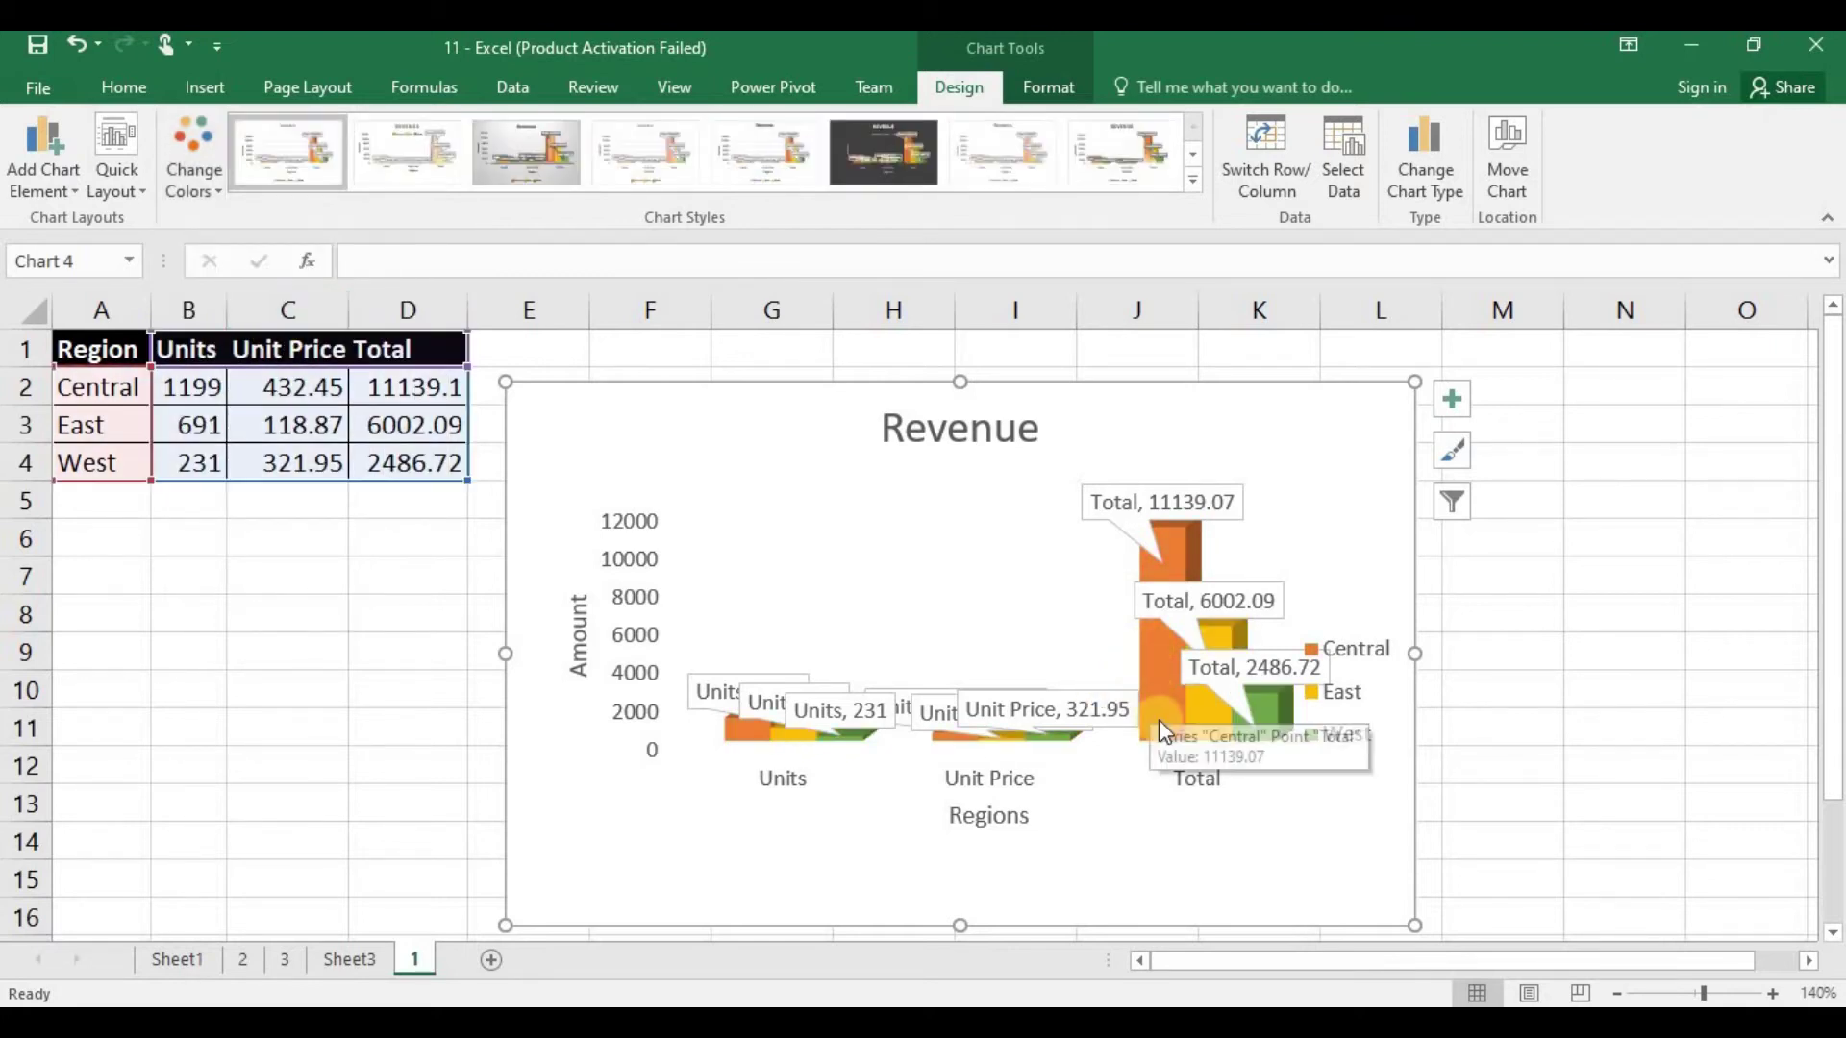
mouse_move(1158, 737)
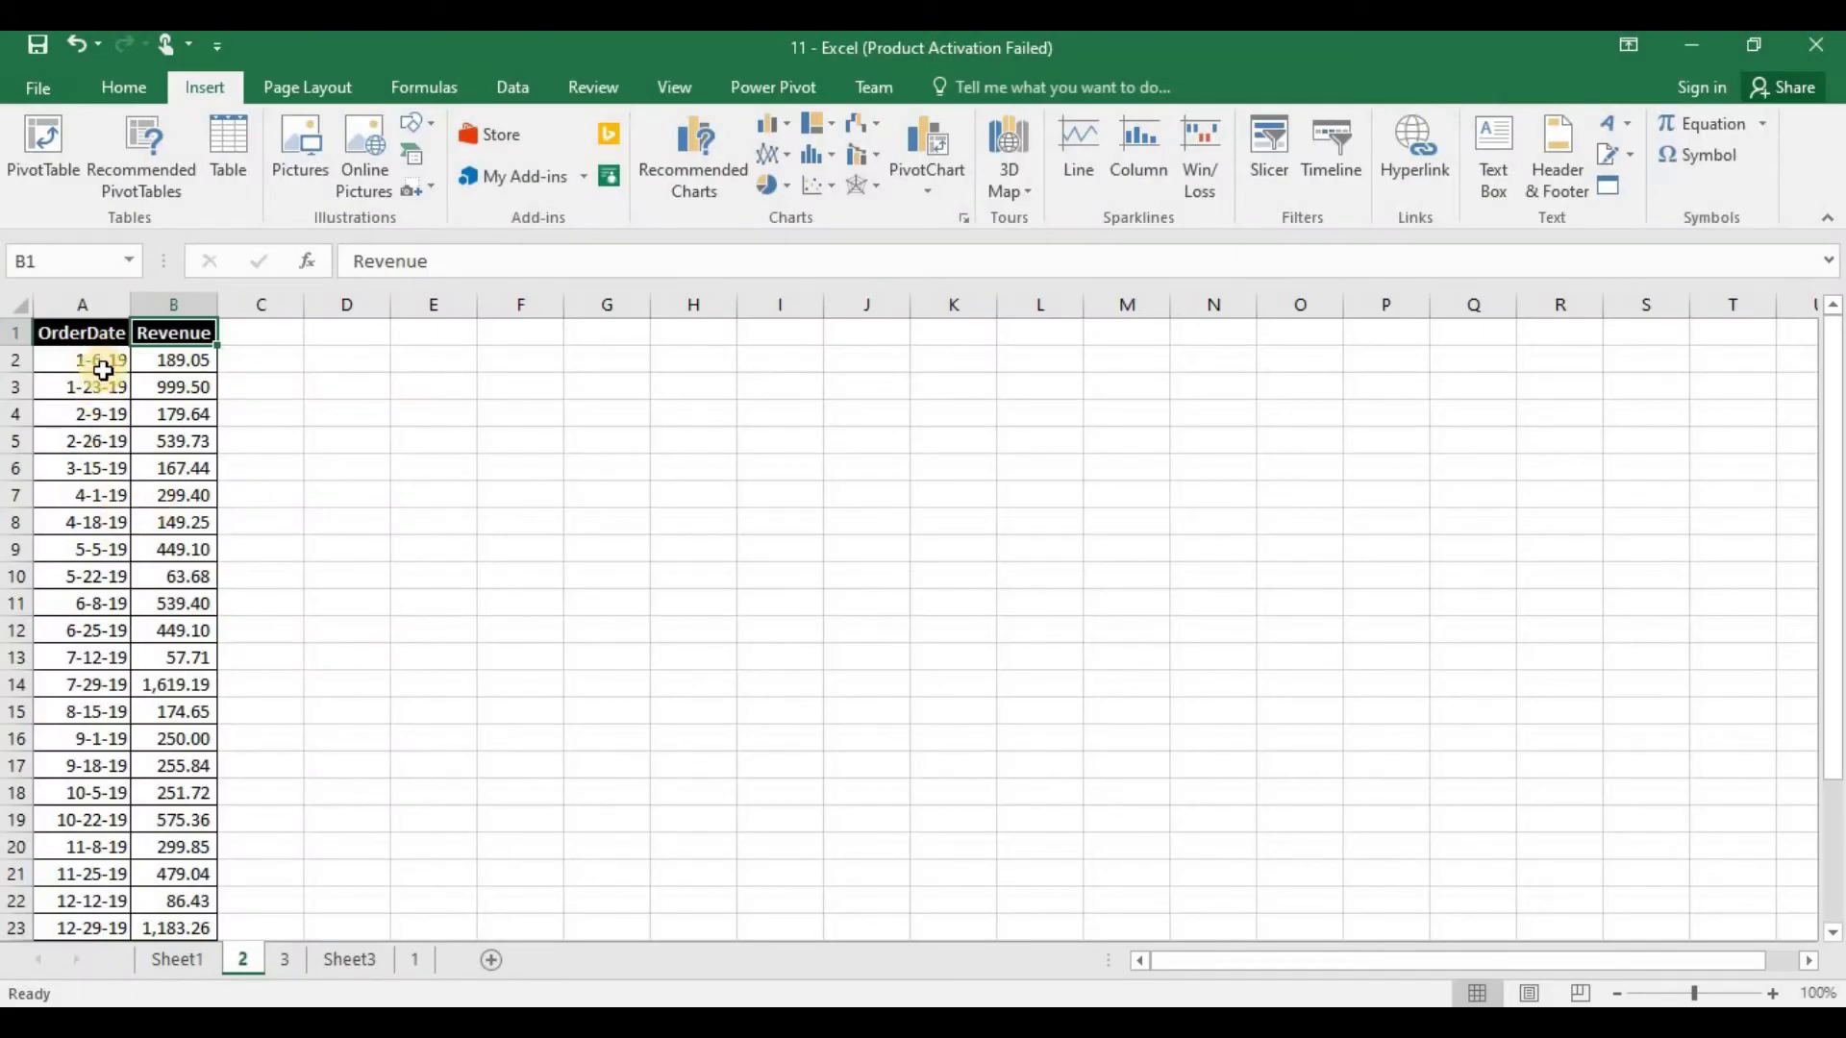
Insert a 2-D stacked line chart from the OrderDate and Revenue data, including the headers.
click(103, 370)
key(Up)
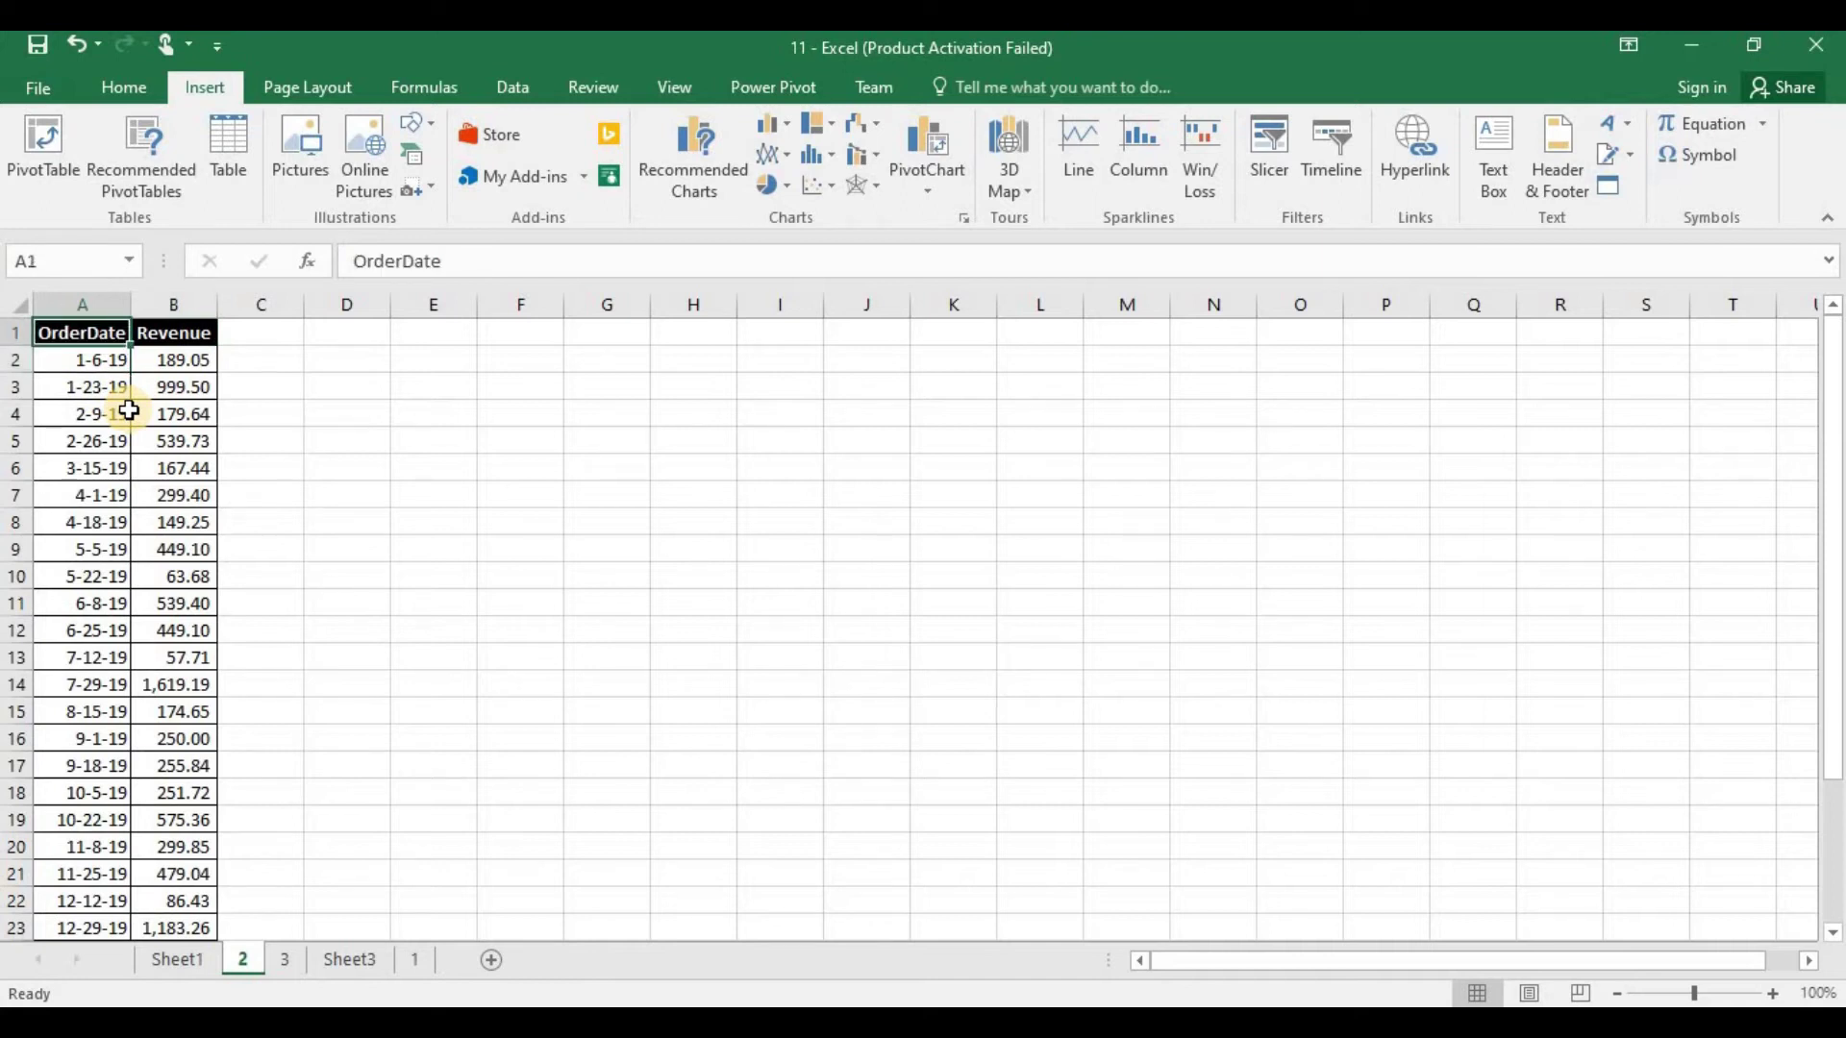
key(shift+Right)
key(ctrl+shift+Down)
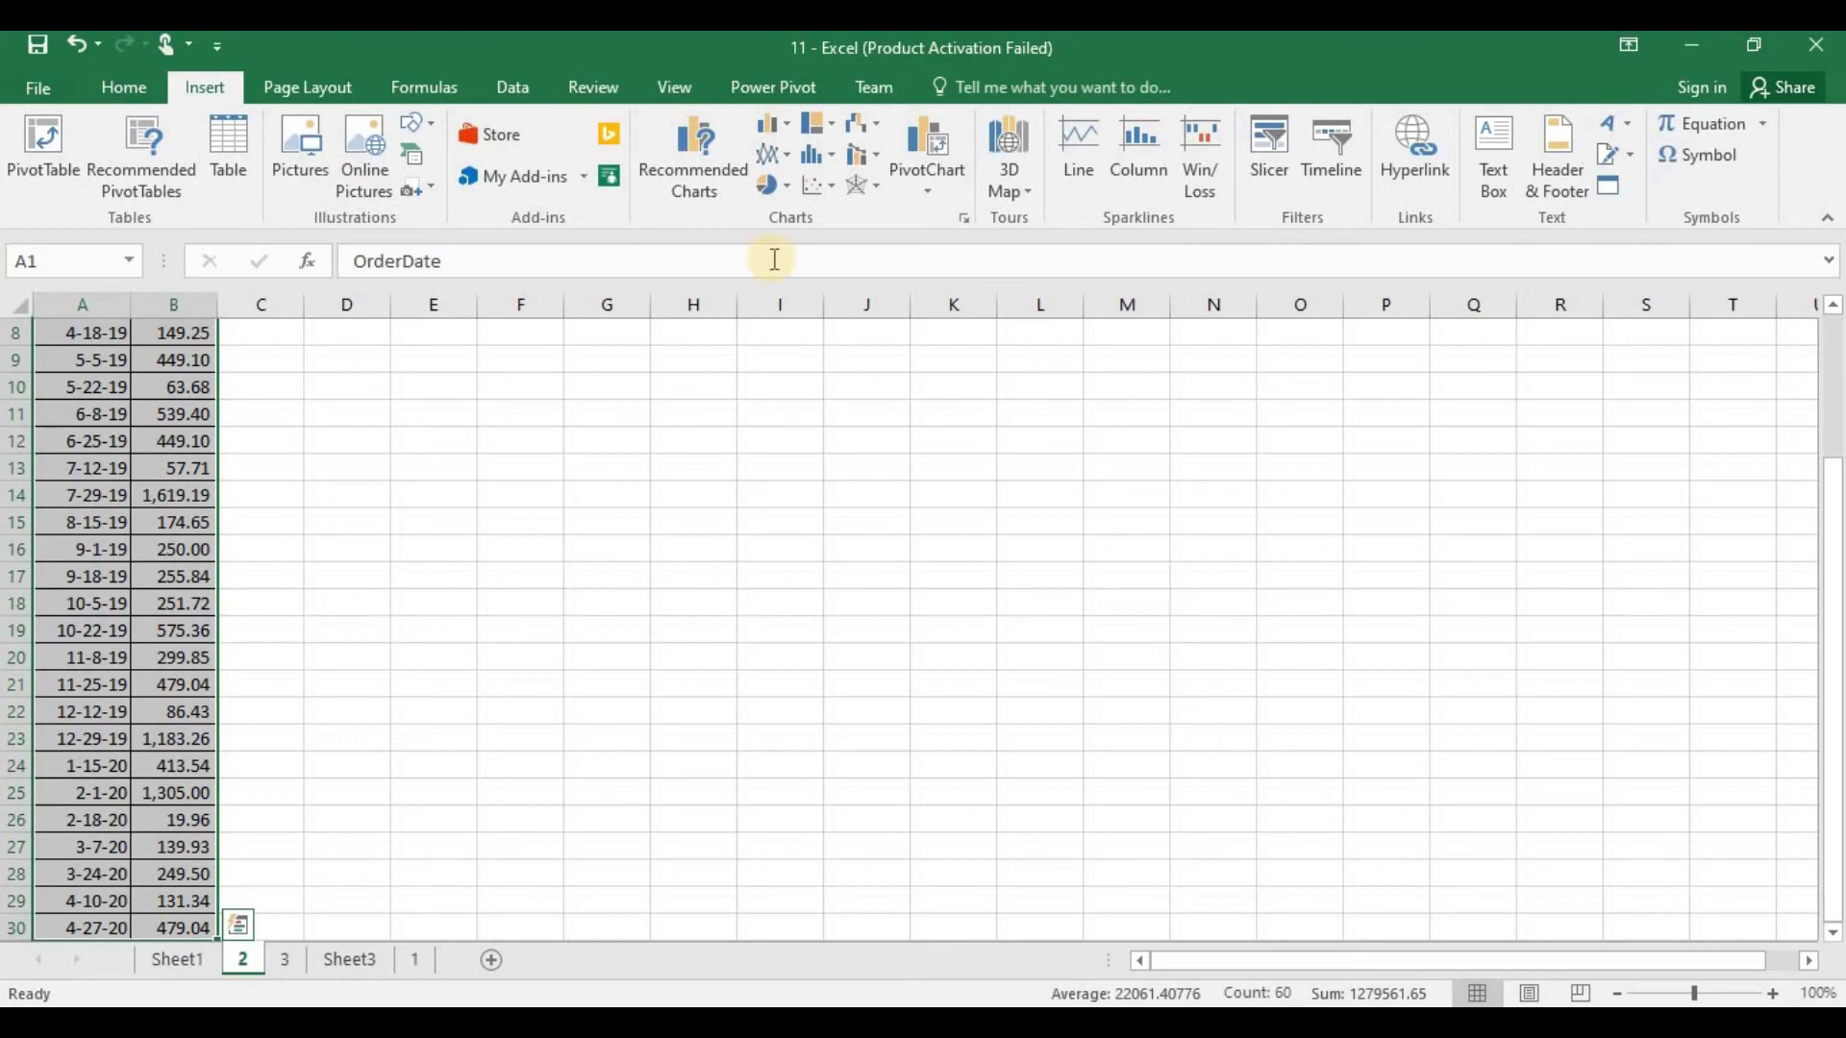
click(789, 156)
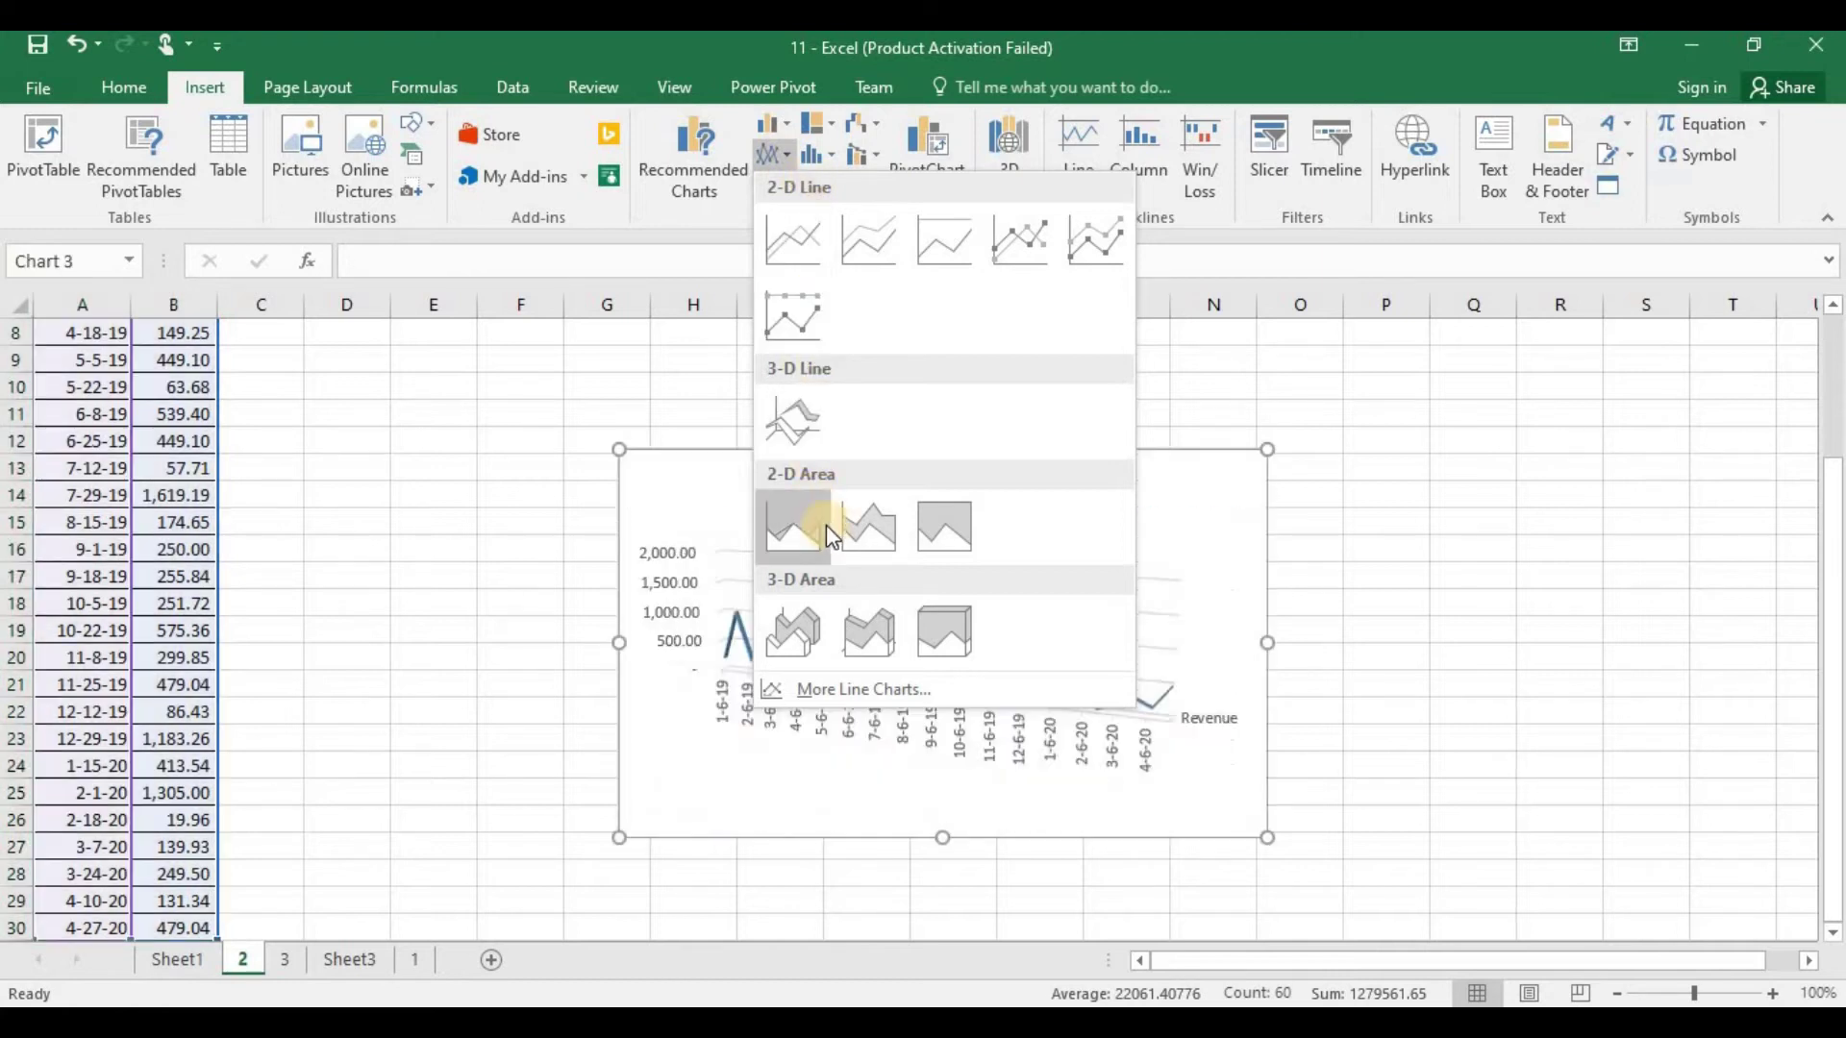
click(885, 257)
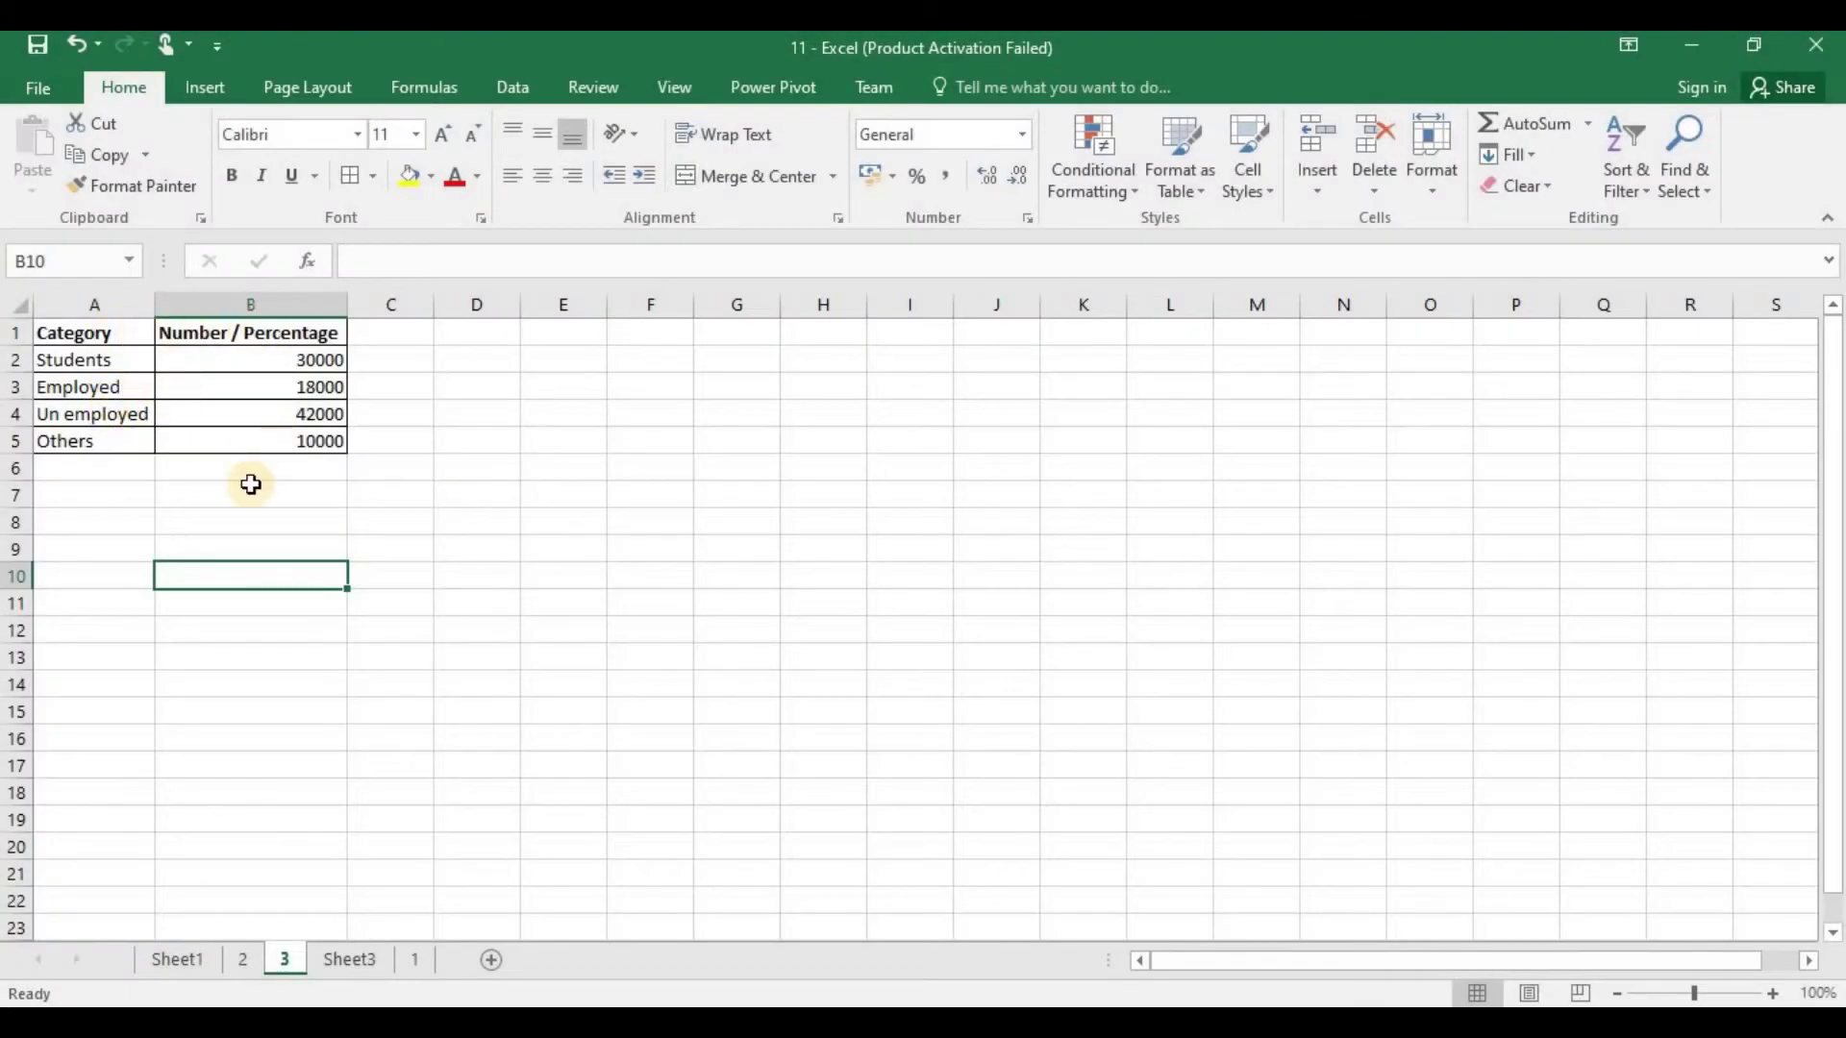
Insert a 3-D pie chart from the Category and Number / Percentage data in A1:B5 of sheet 3.
click(134, 340)
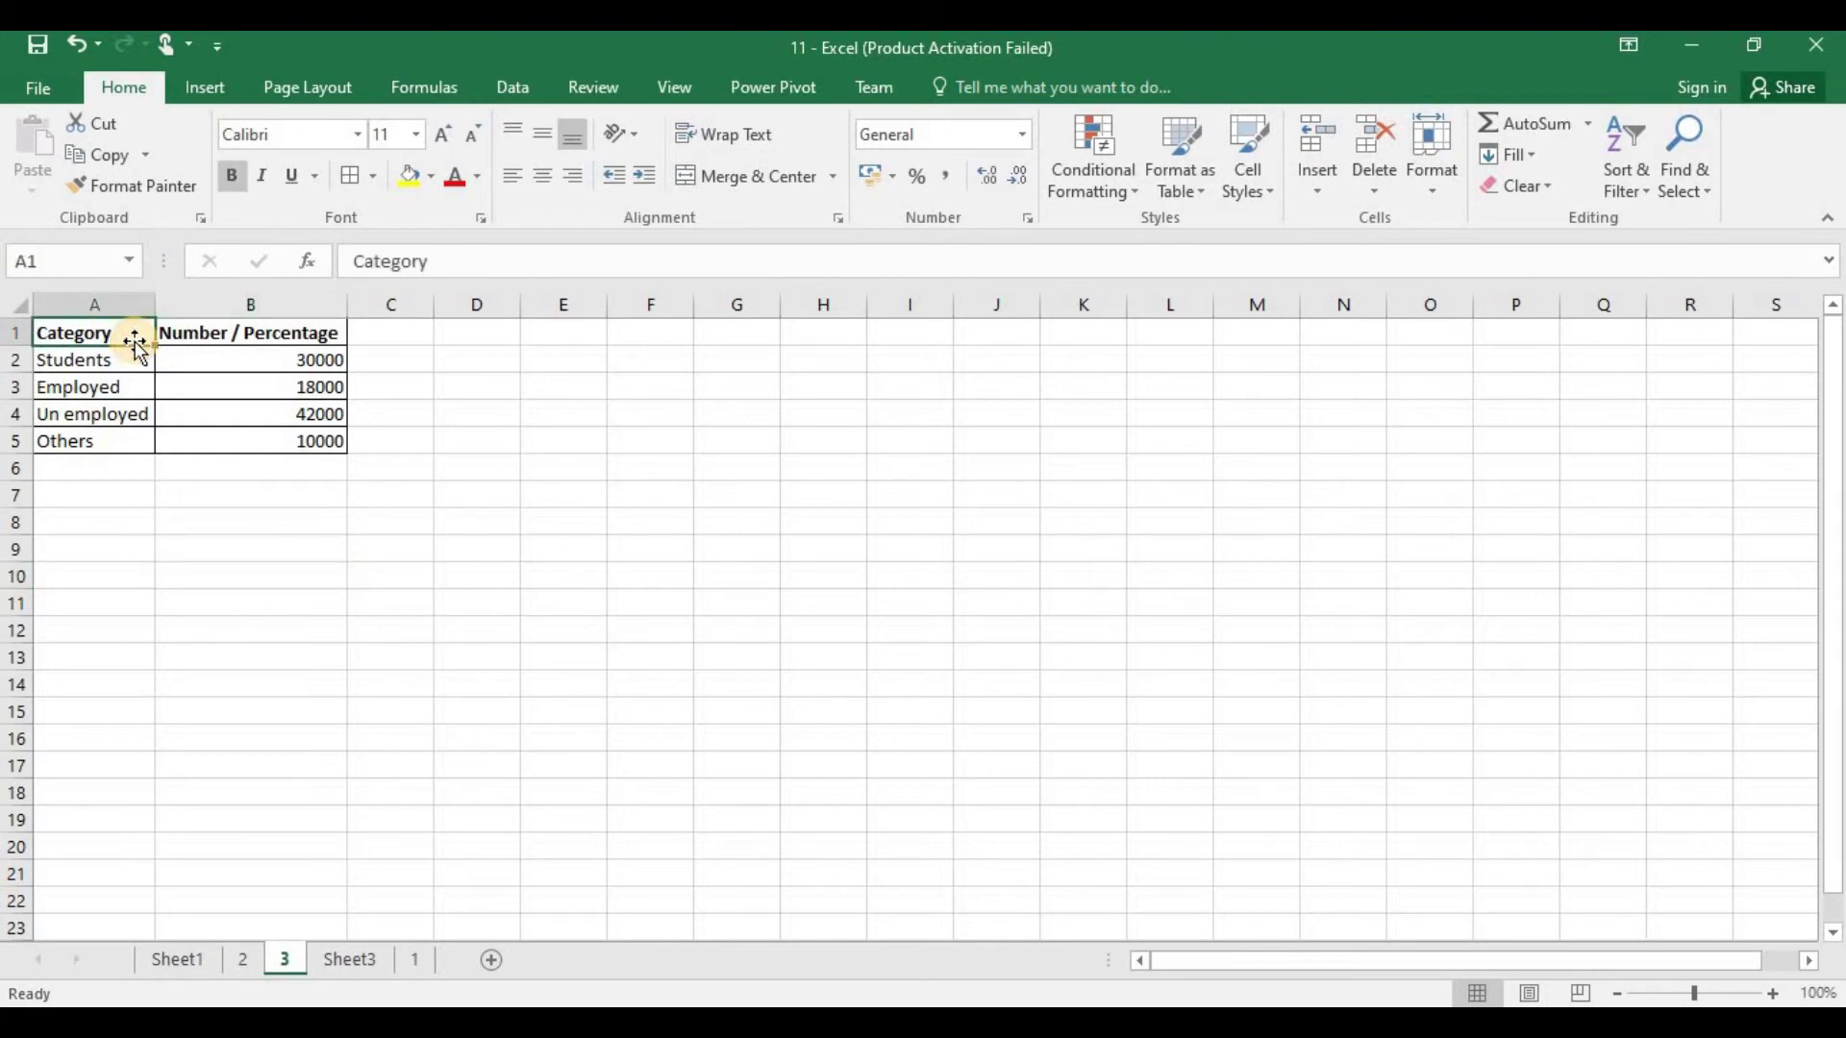
key(ctrl+shift+Right)
key(ctrl+shift+Down)
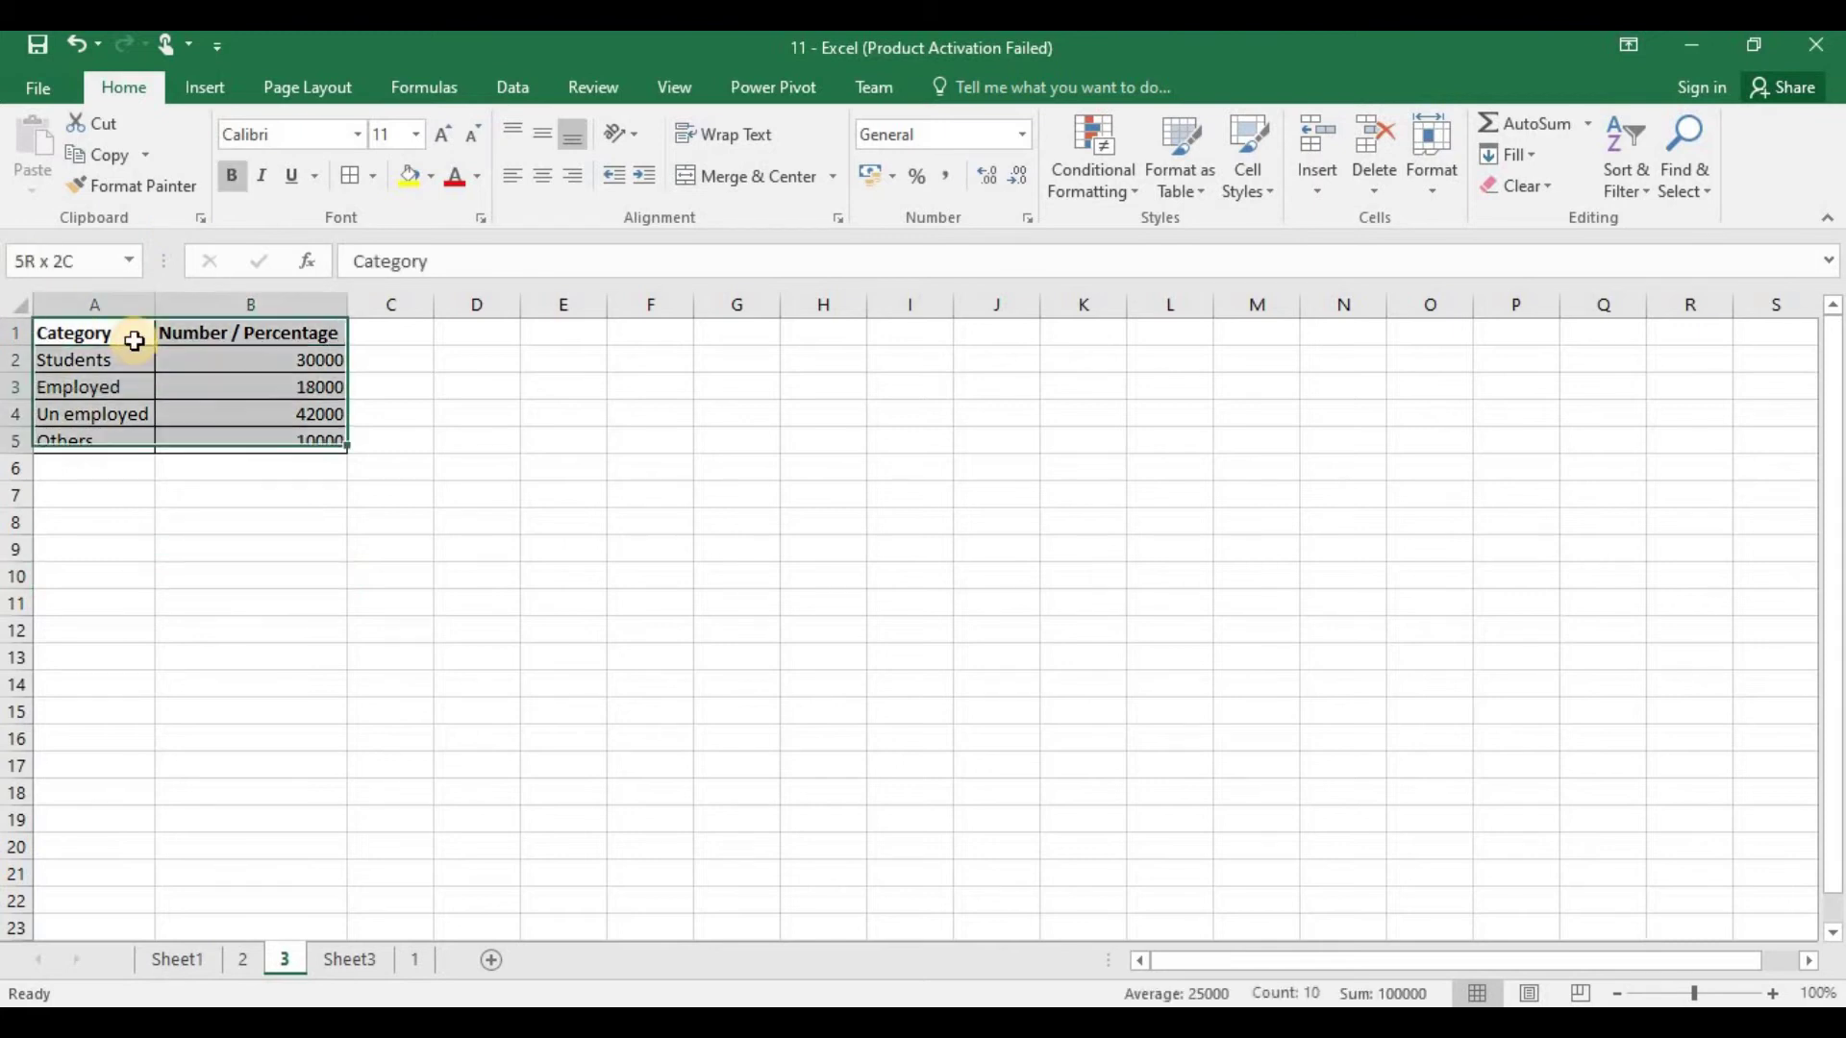
click(204, 93)
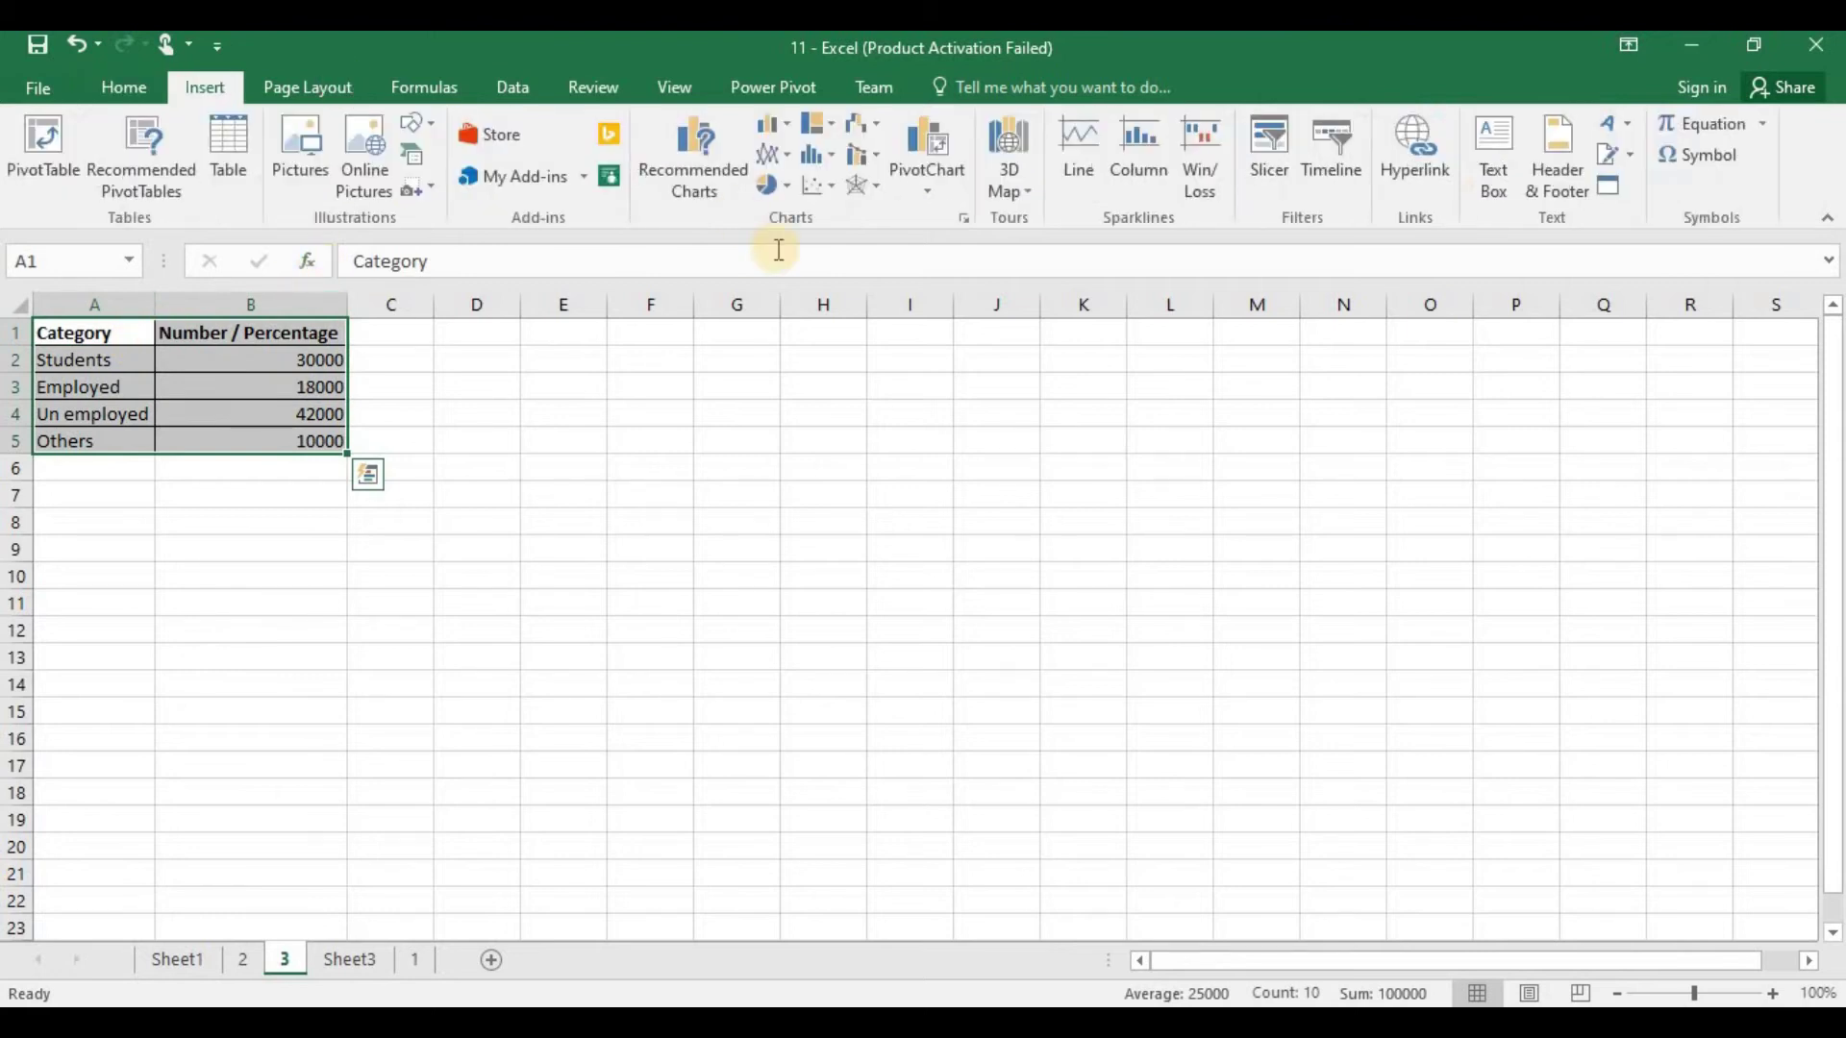
click(783, 192)
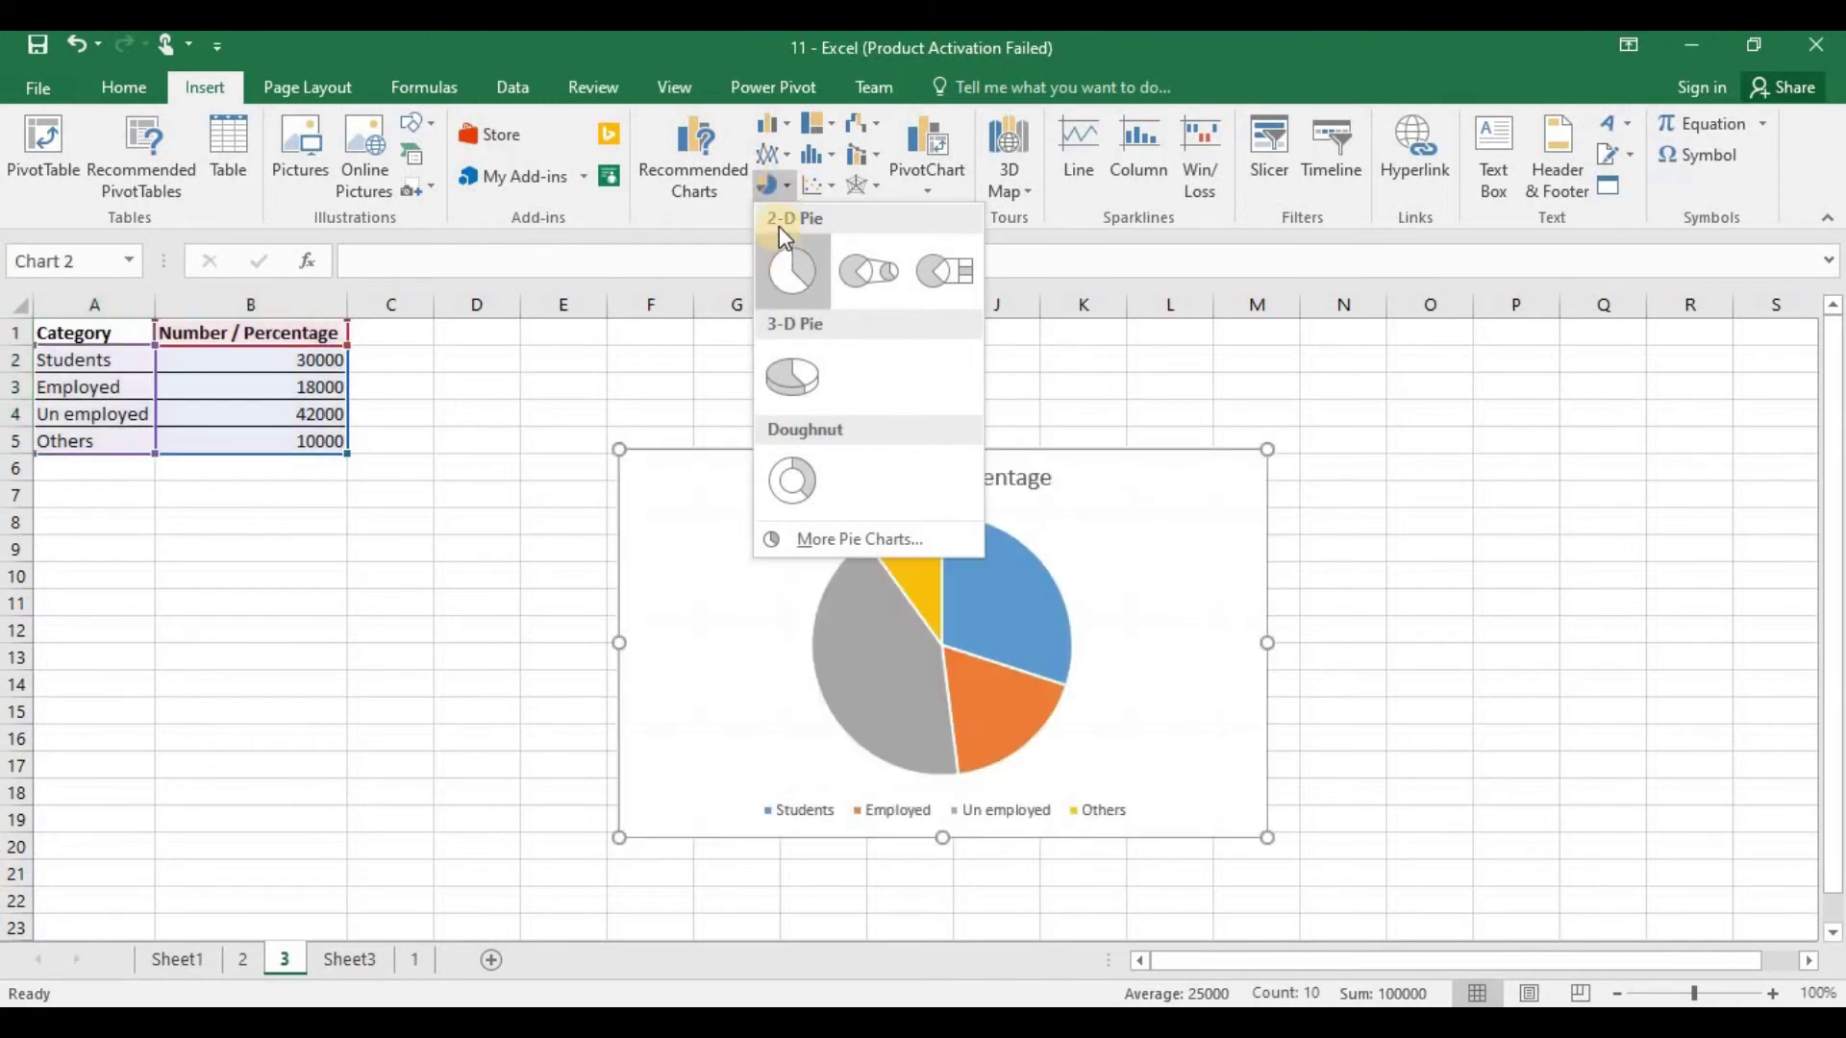
click(811, 379)
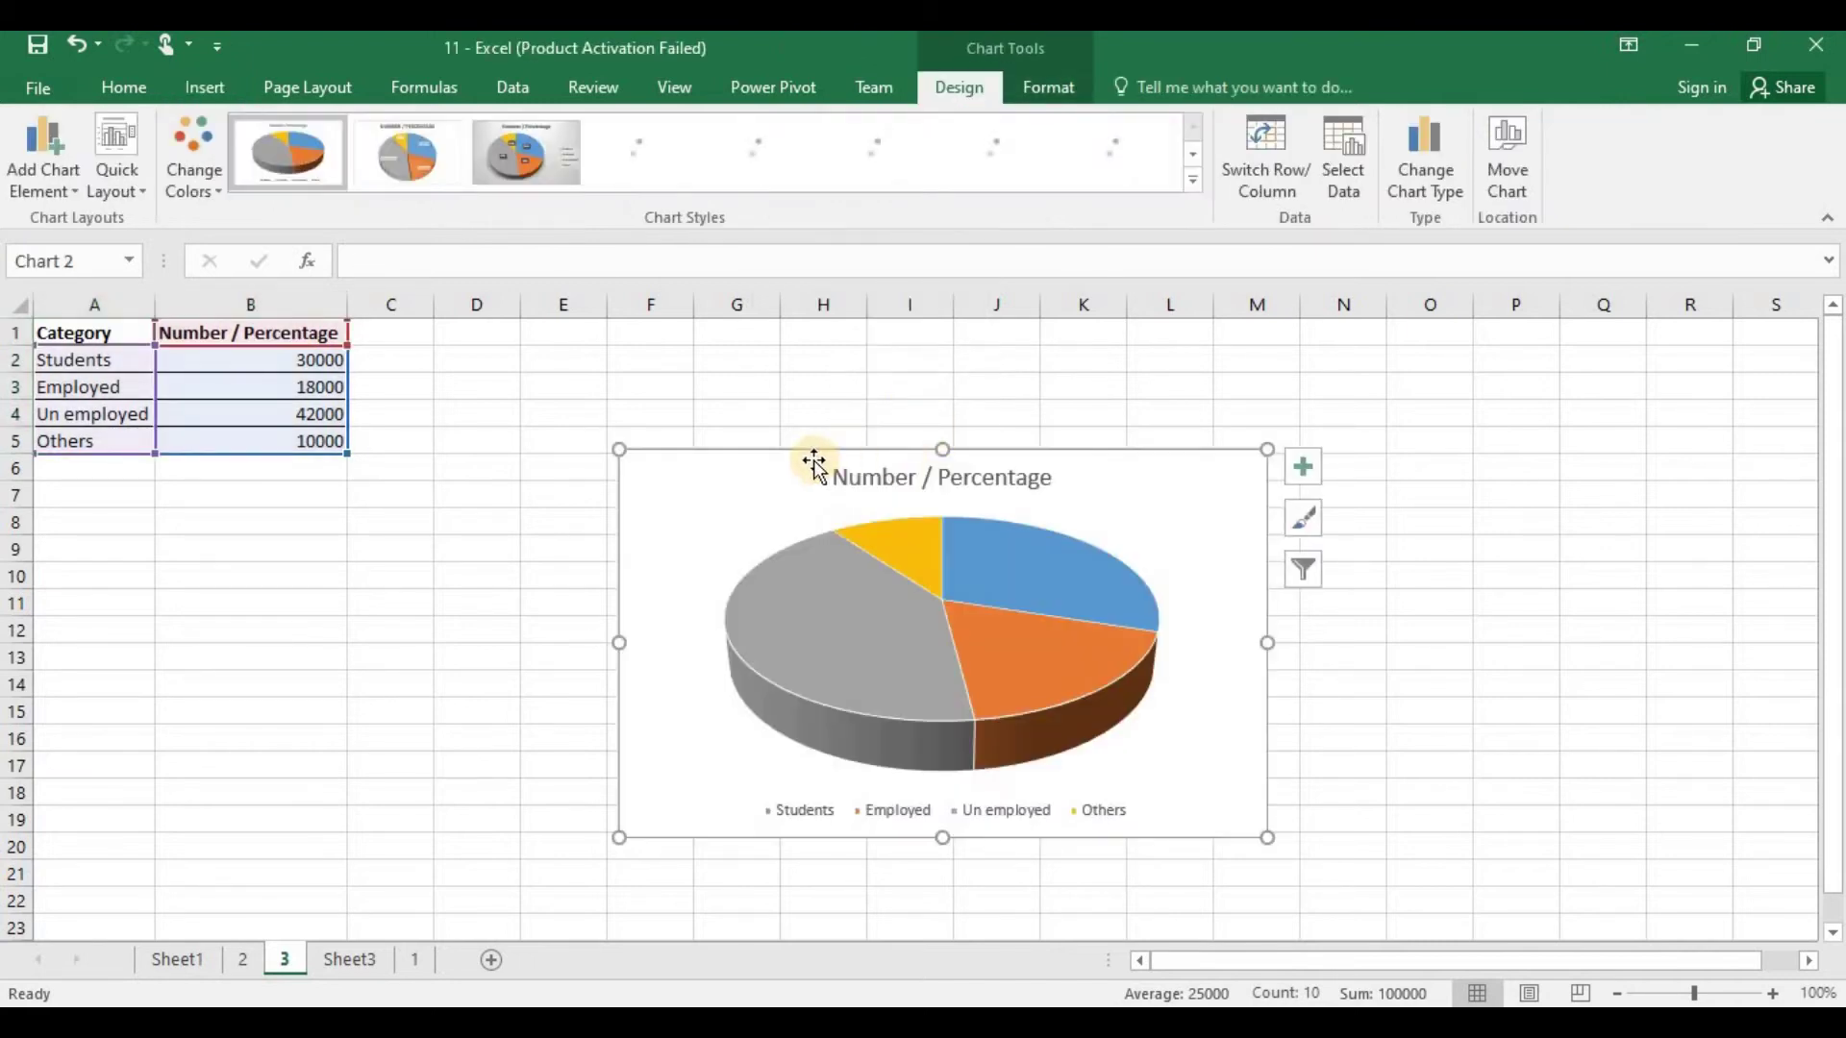
Apply the chart style with a bold title, light grey background and percentage labels inside the slices to the 3-D pie chart.
click(1193, 180)
click(301, 233)
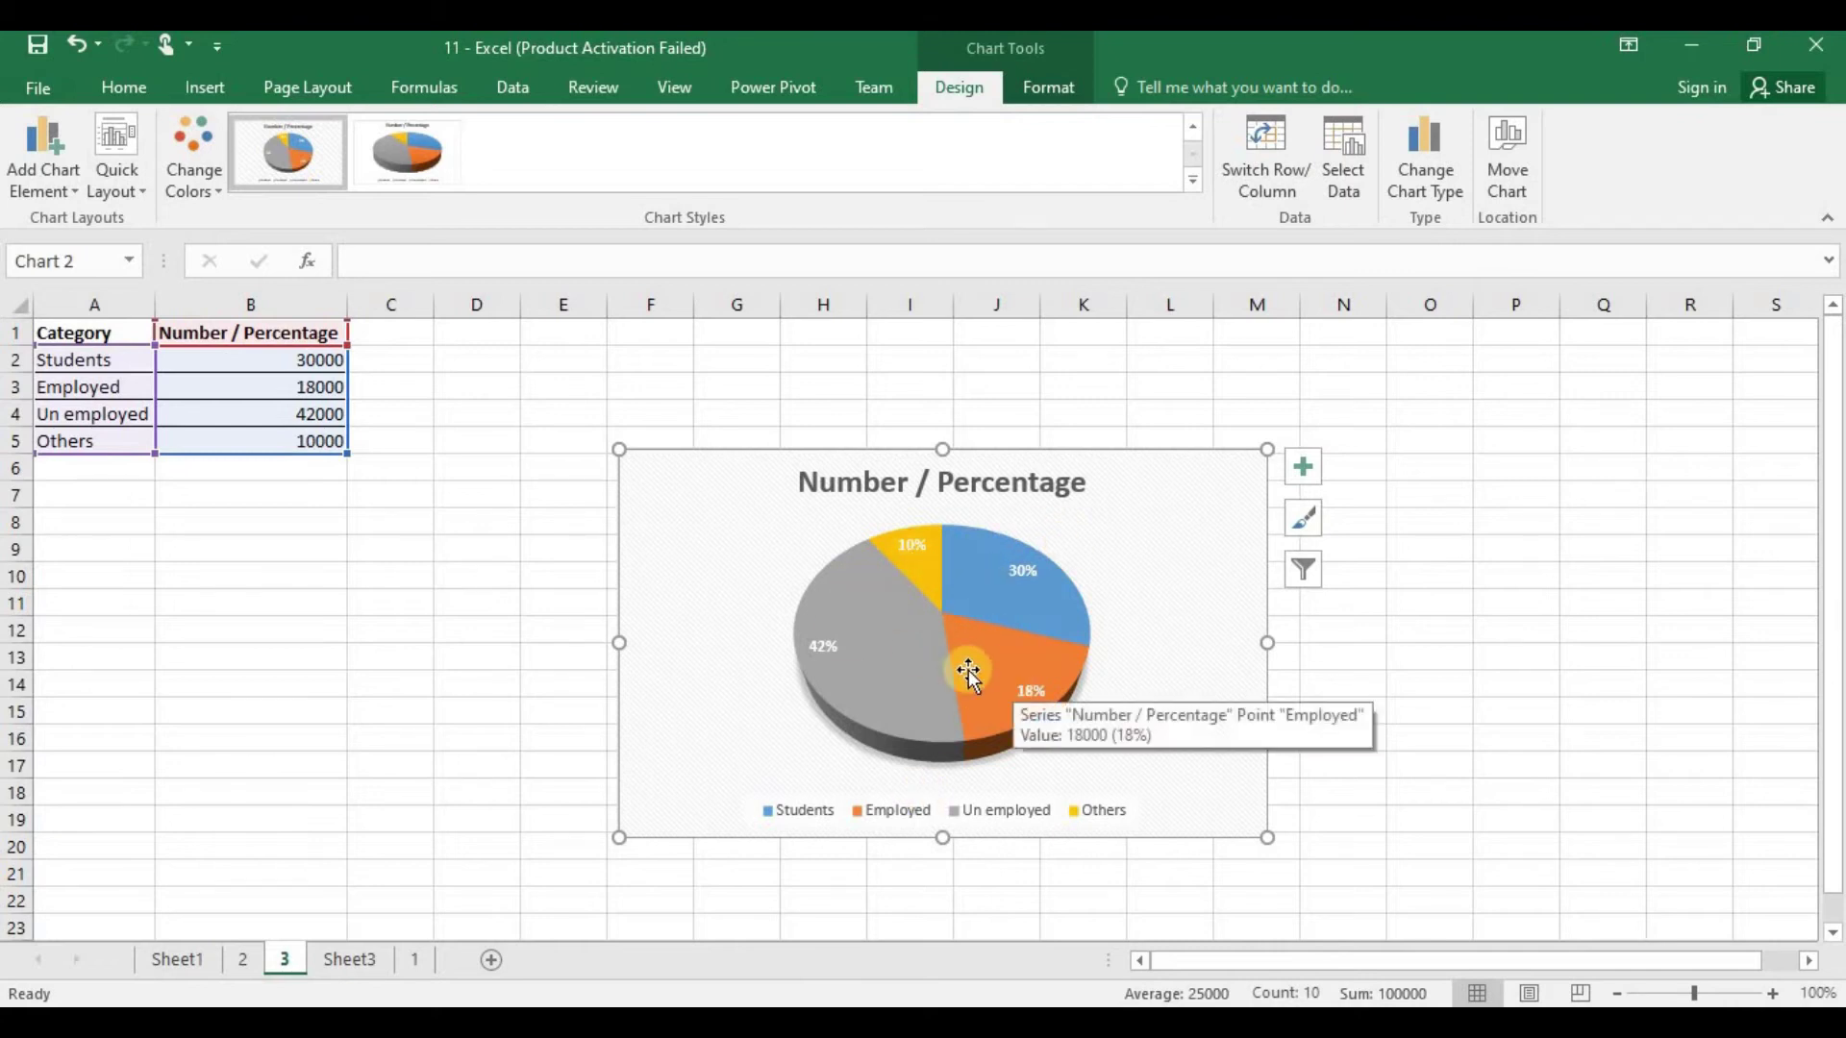
mouse_move(900, 683)
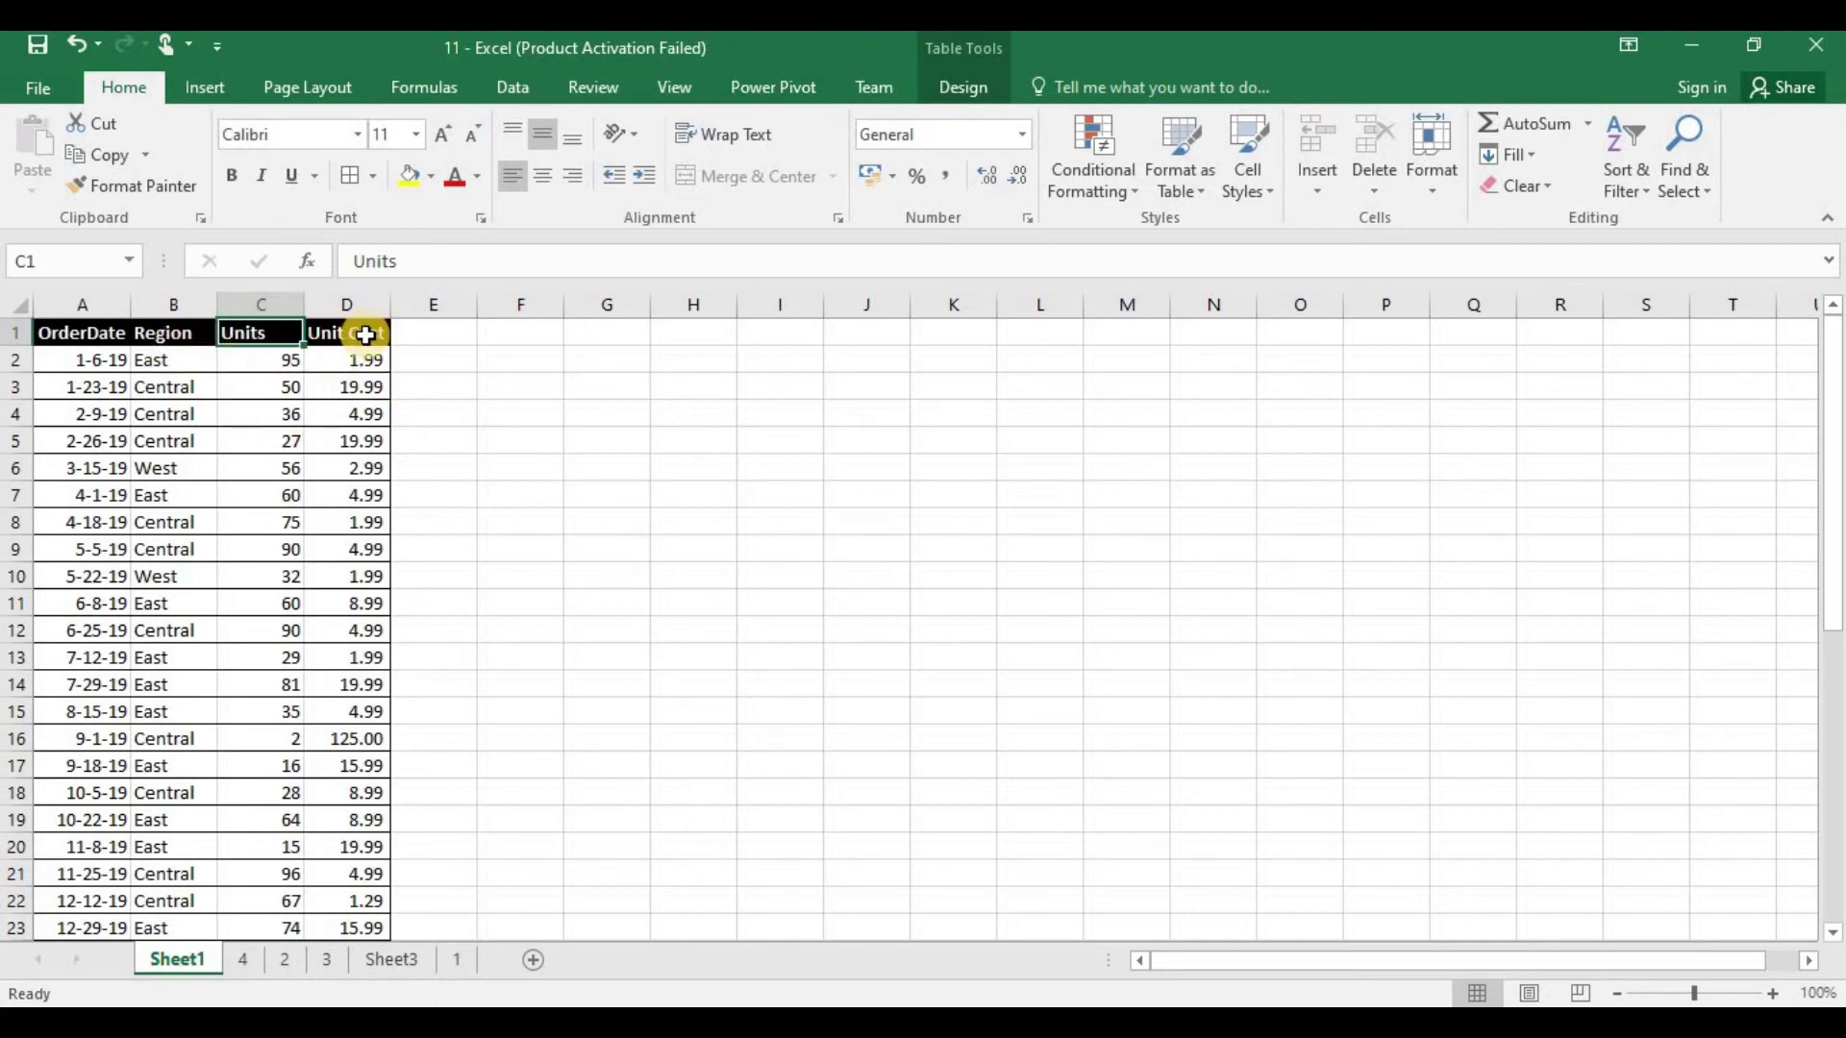
Insert a Scatter with Straight Lines and Markers chart from the whole OrderDate, Region, Units and Unit Cost table on Sheet1.
click(100, 346)
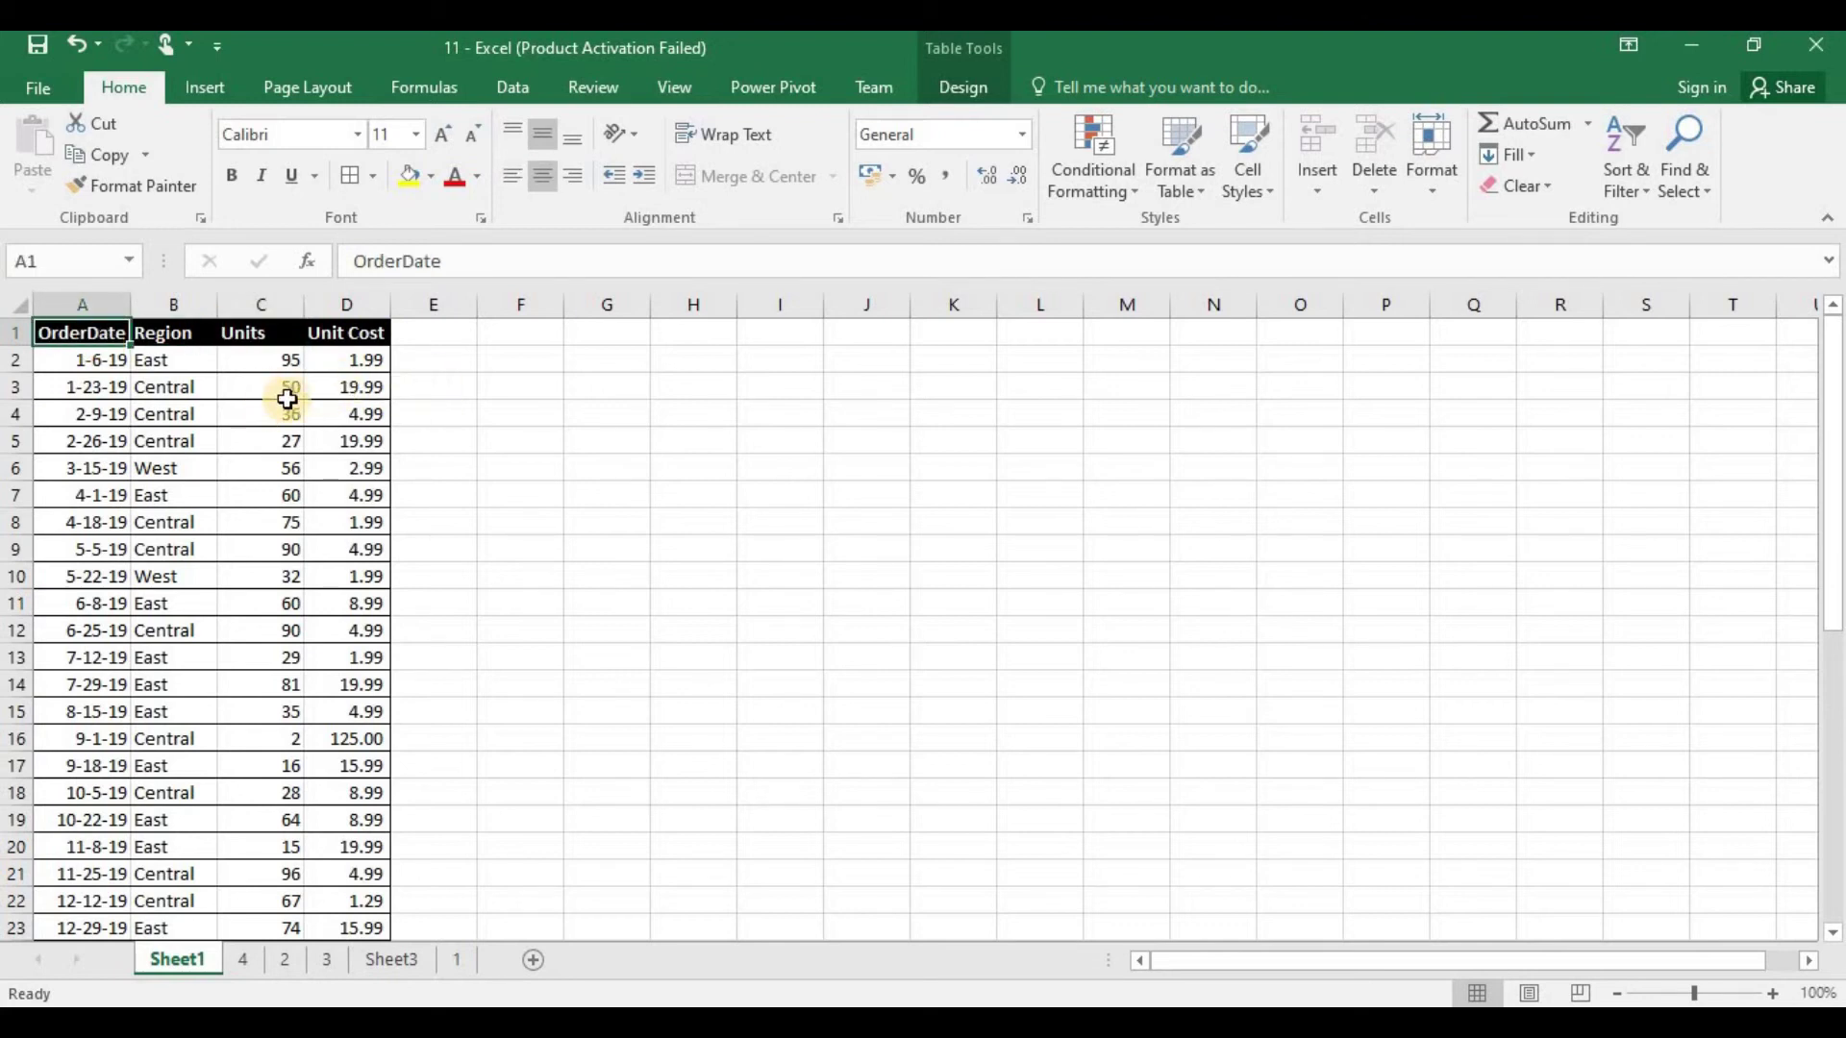
key(ctrl+shift+End)
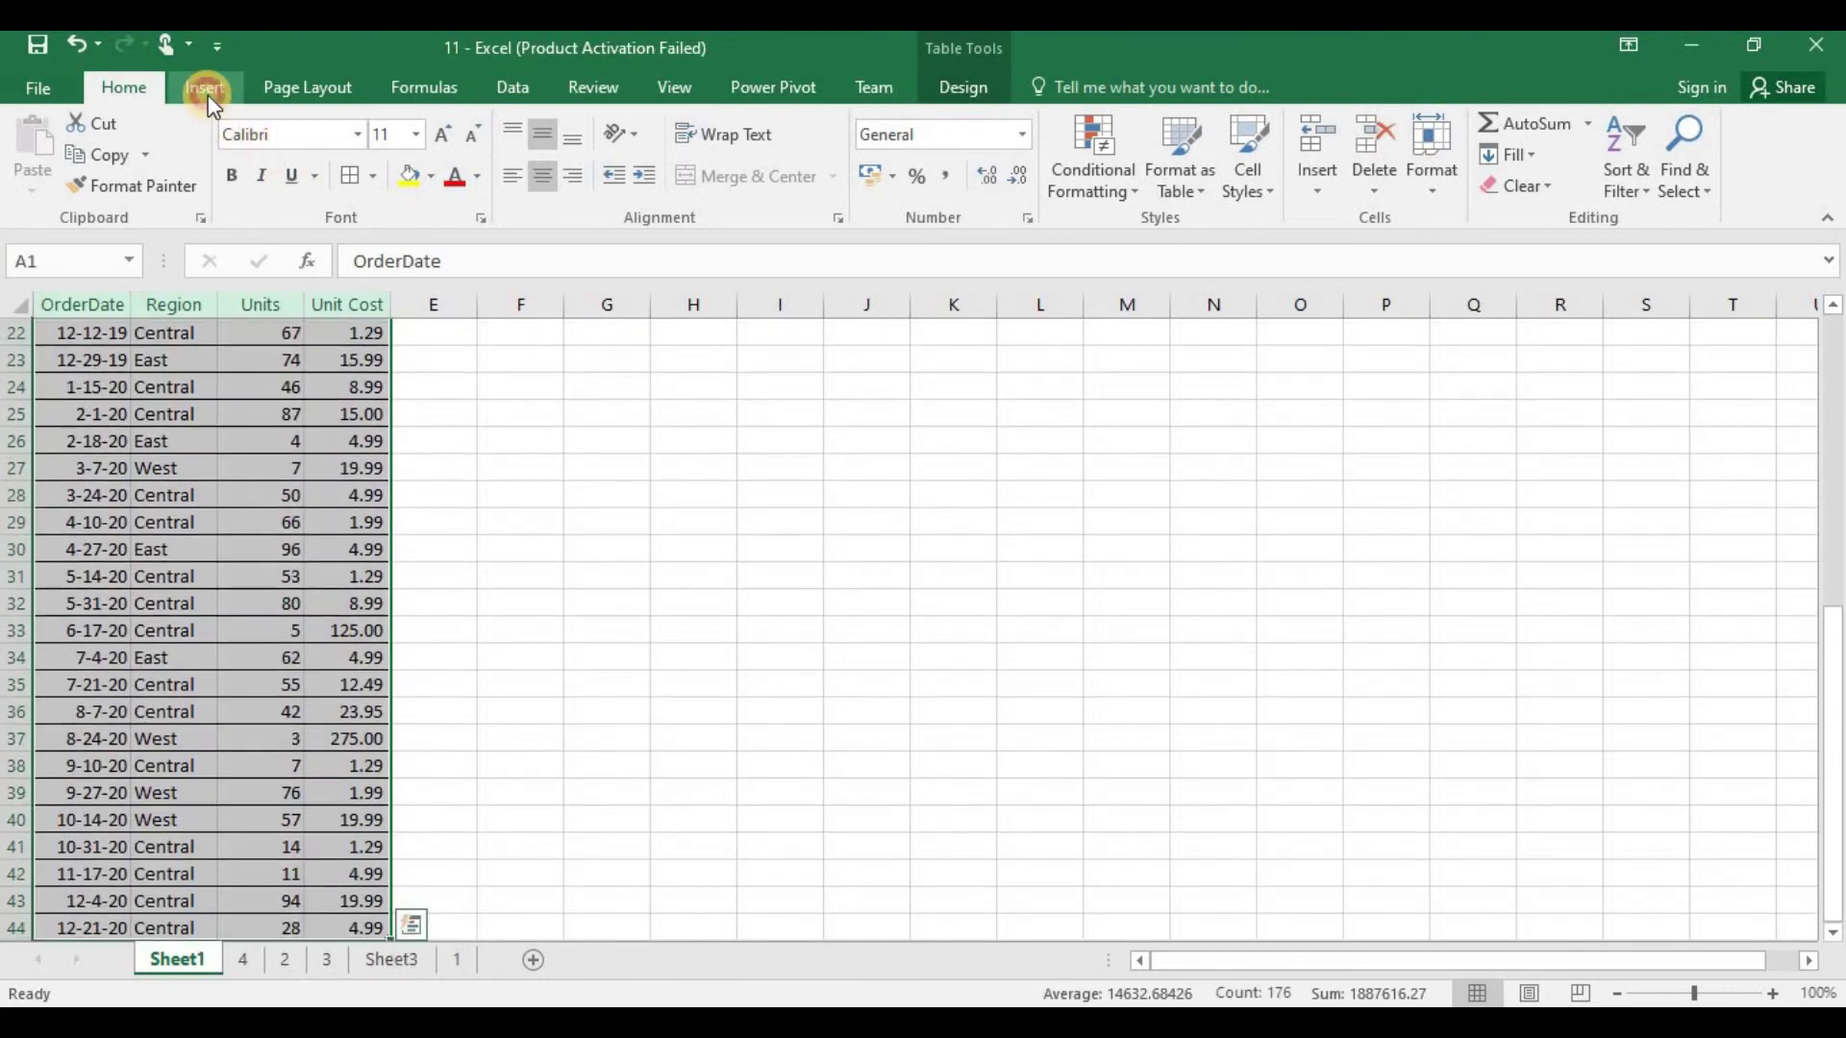
click(207, 92)
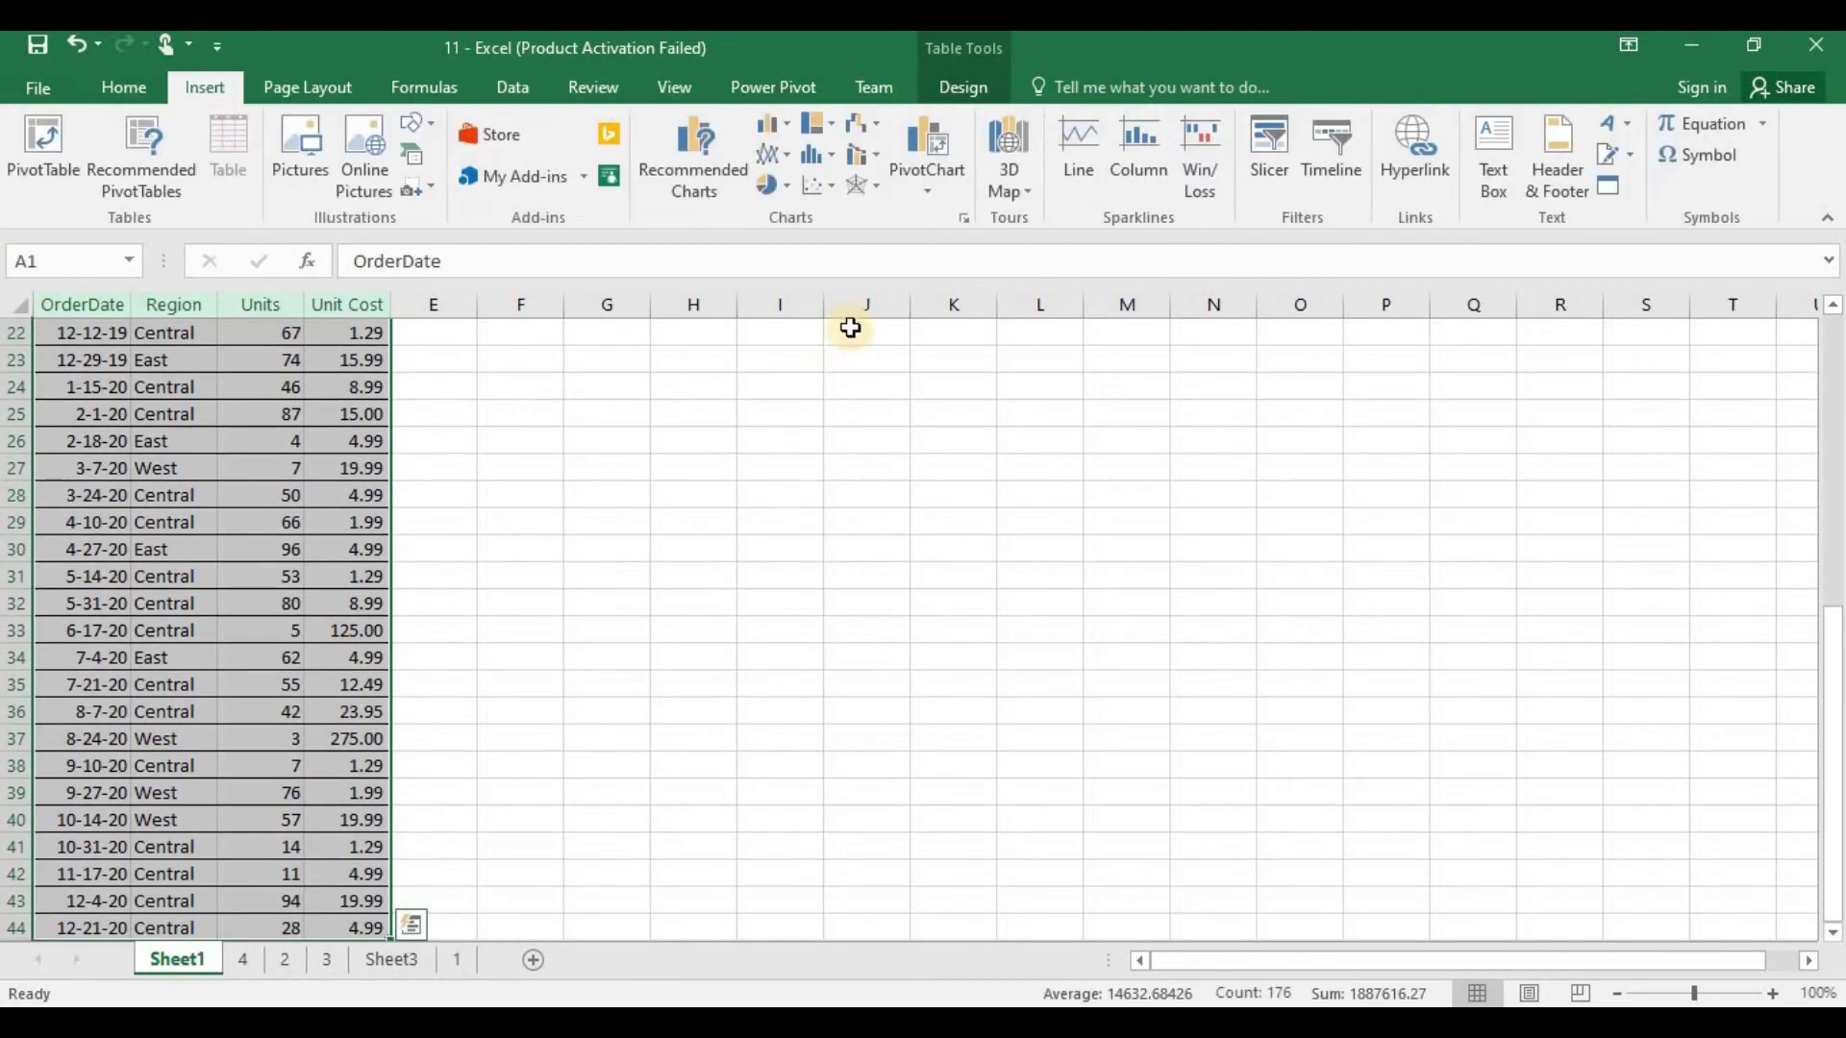
click(825, 187)
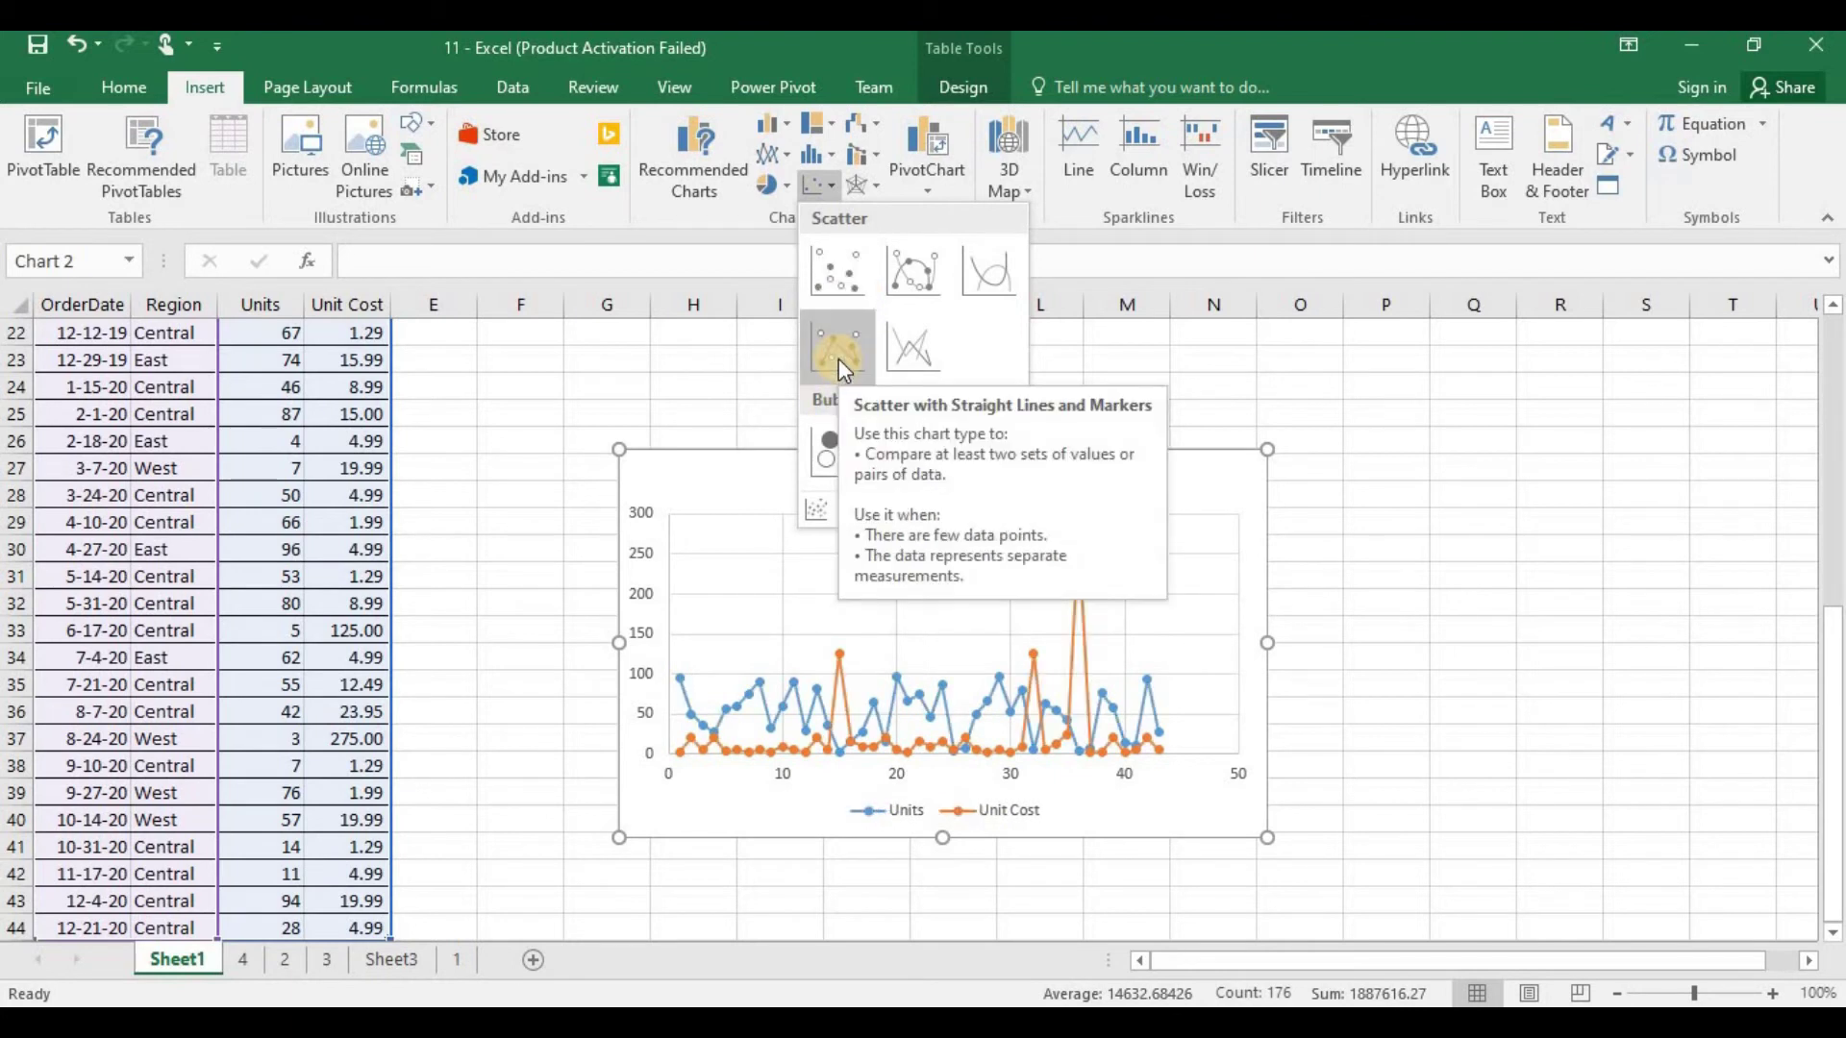
click(838, 359)
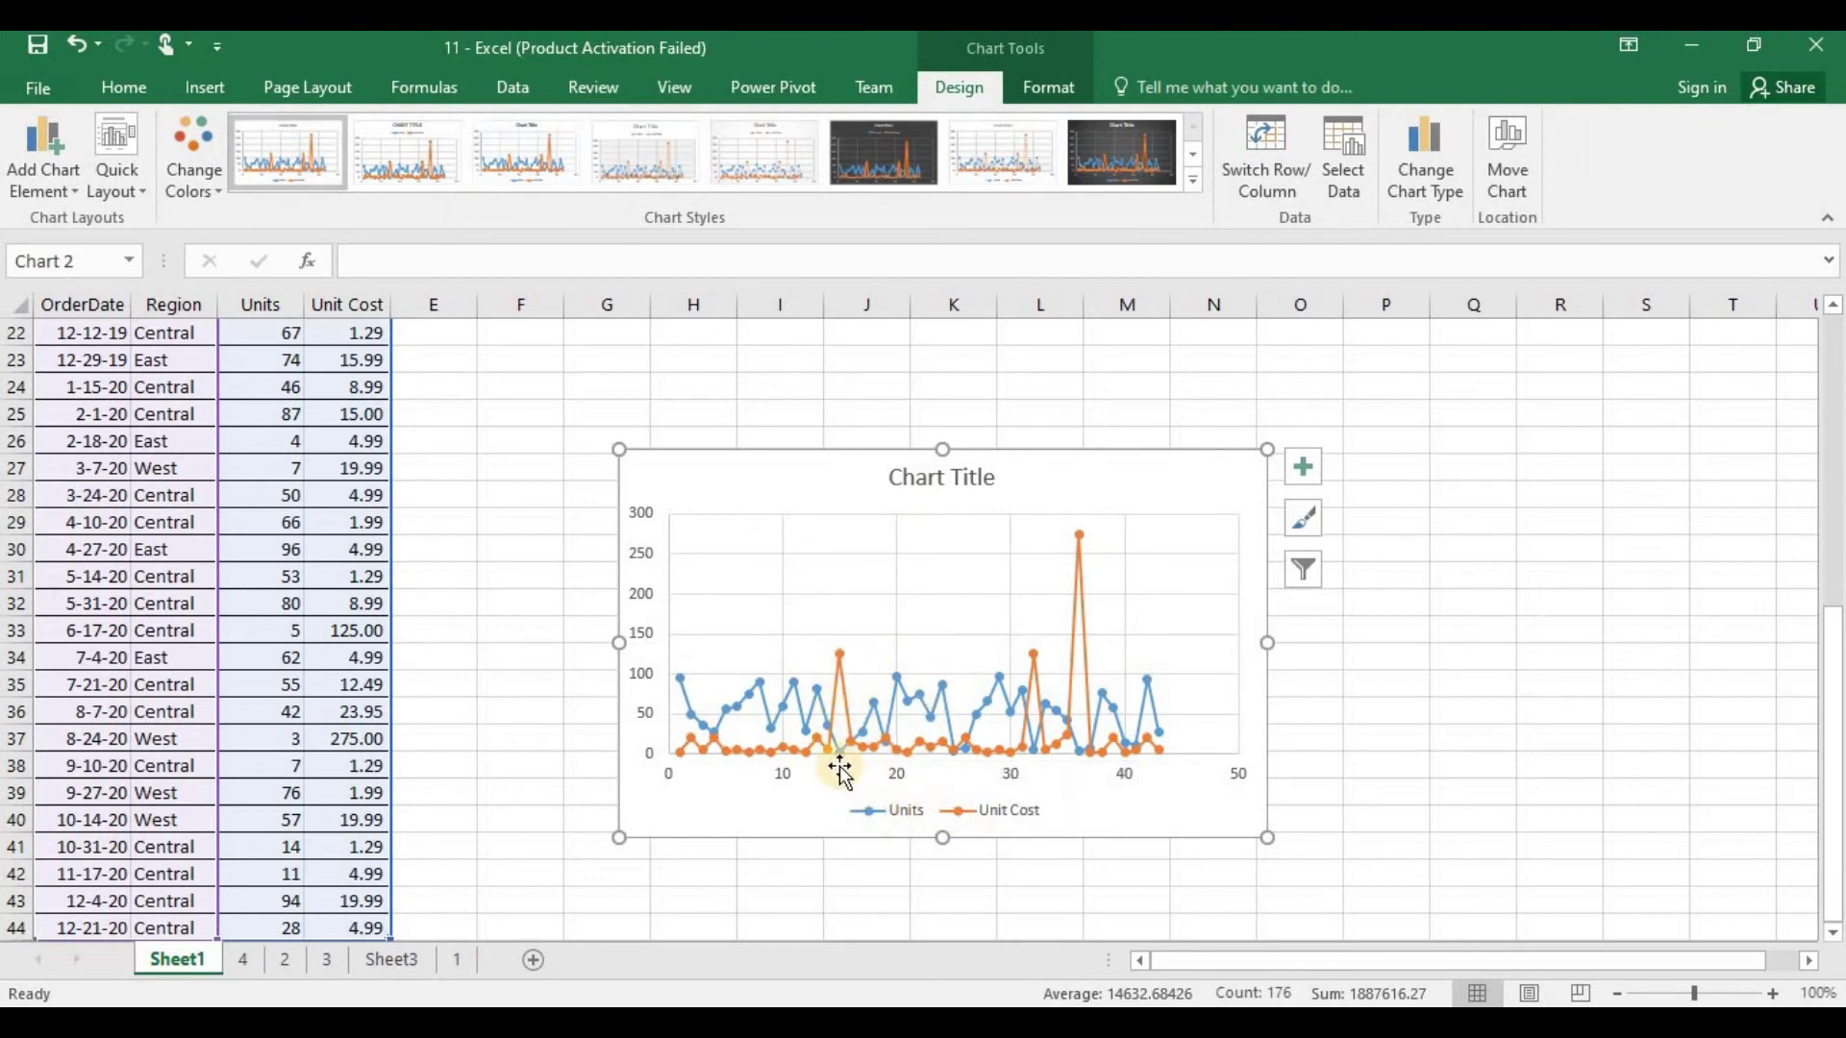
mouse_move(847, 766)
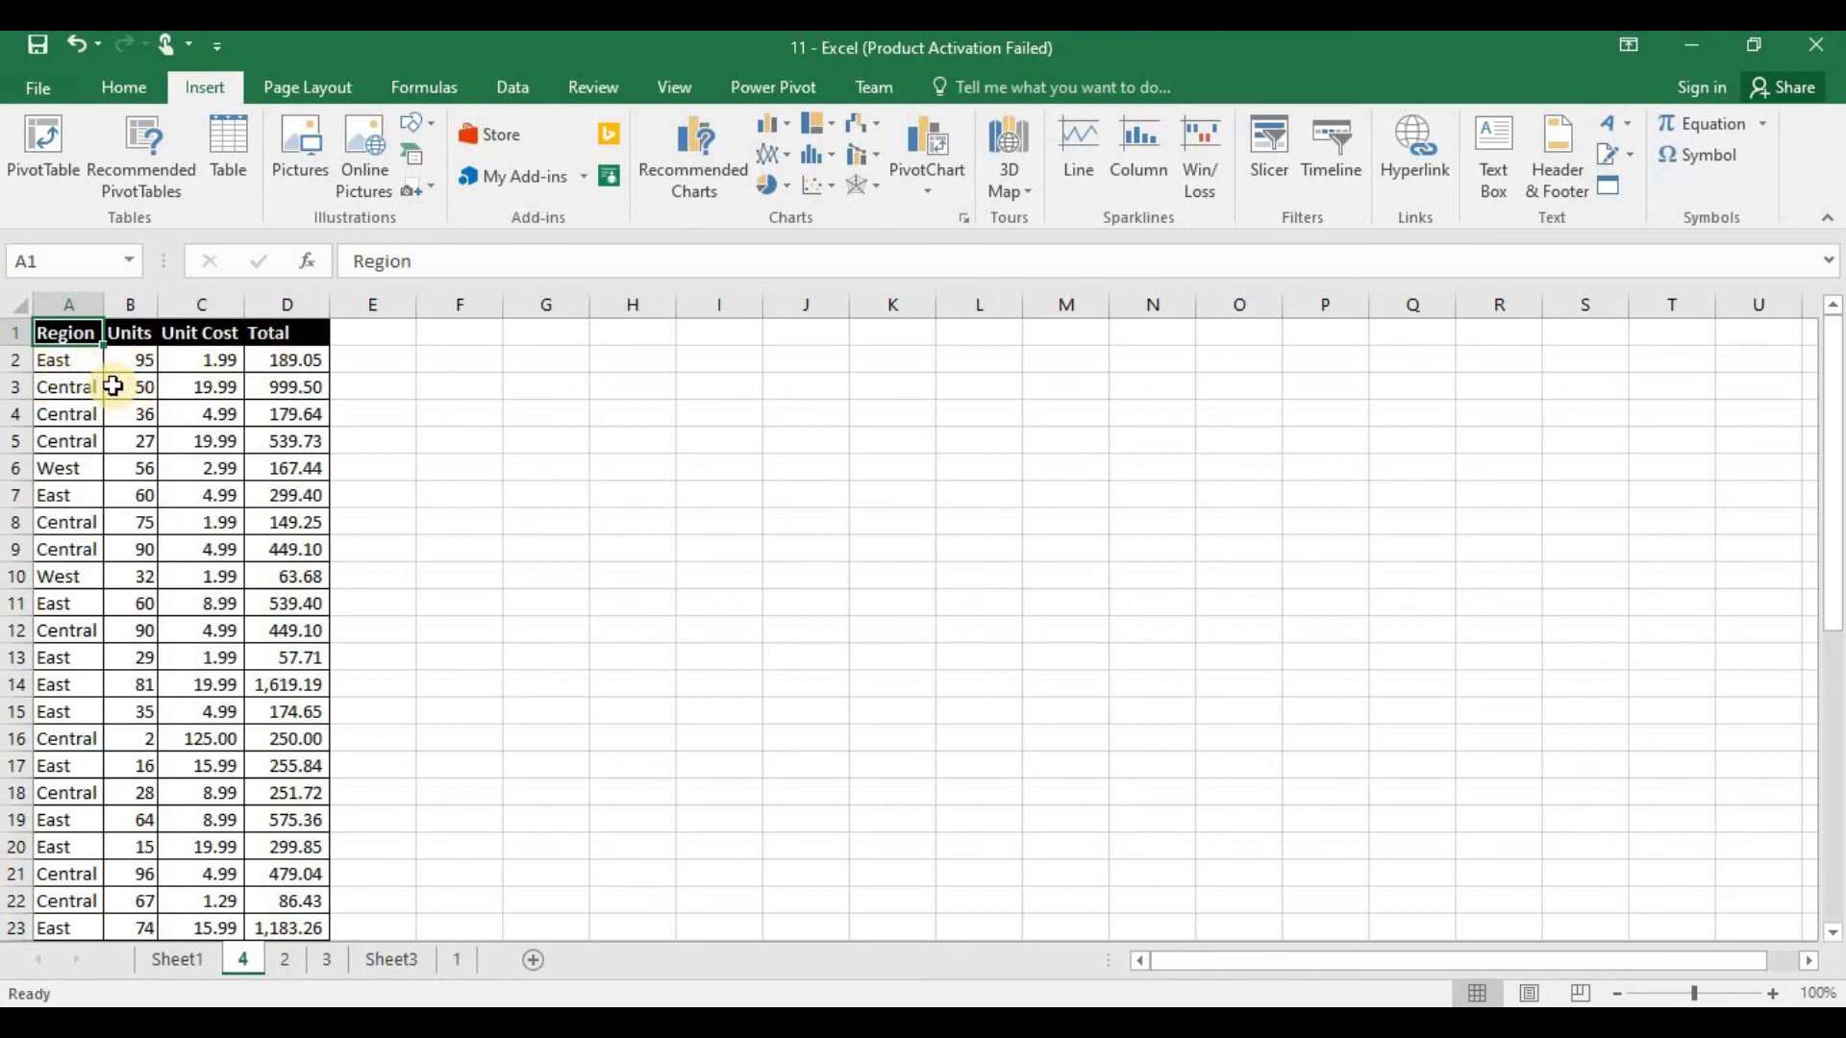
Create a PivotChart on a new worksheet from the range A1:D44 of sheet 4.
key(ctrl+shift+End)
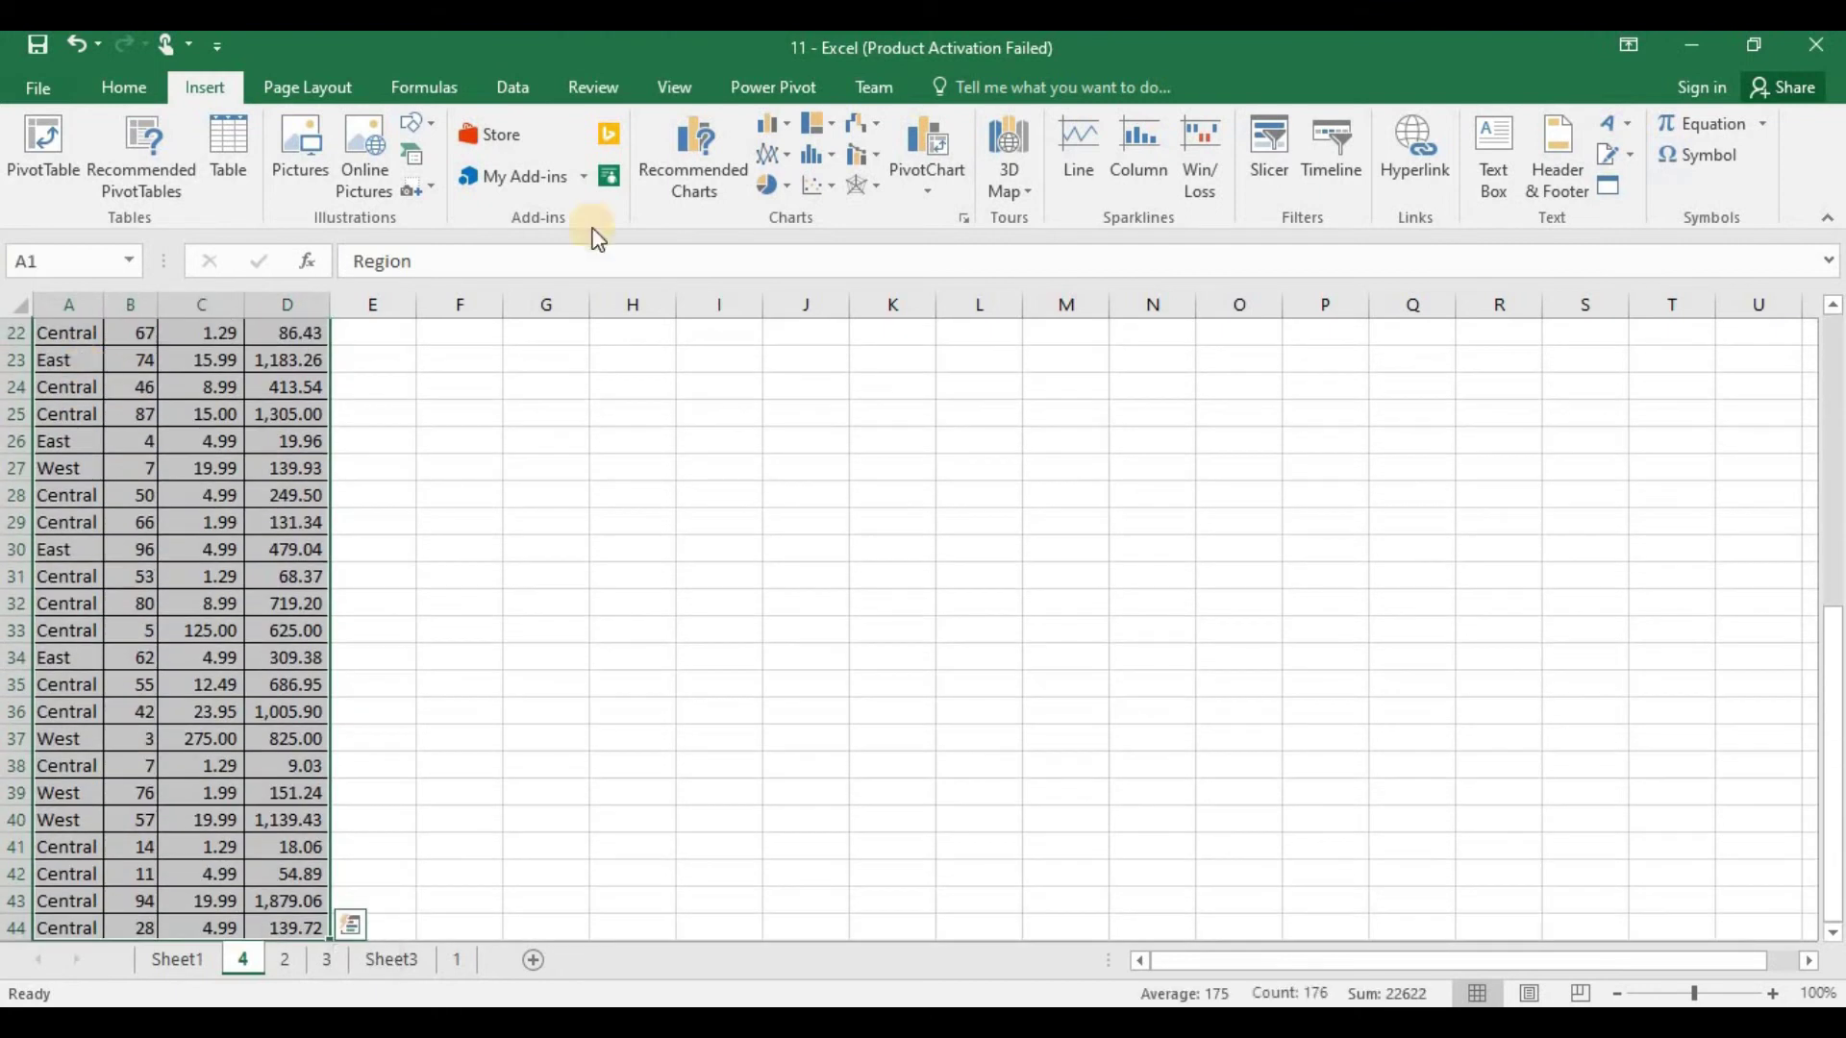
click(931, 163)
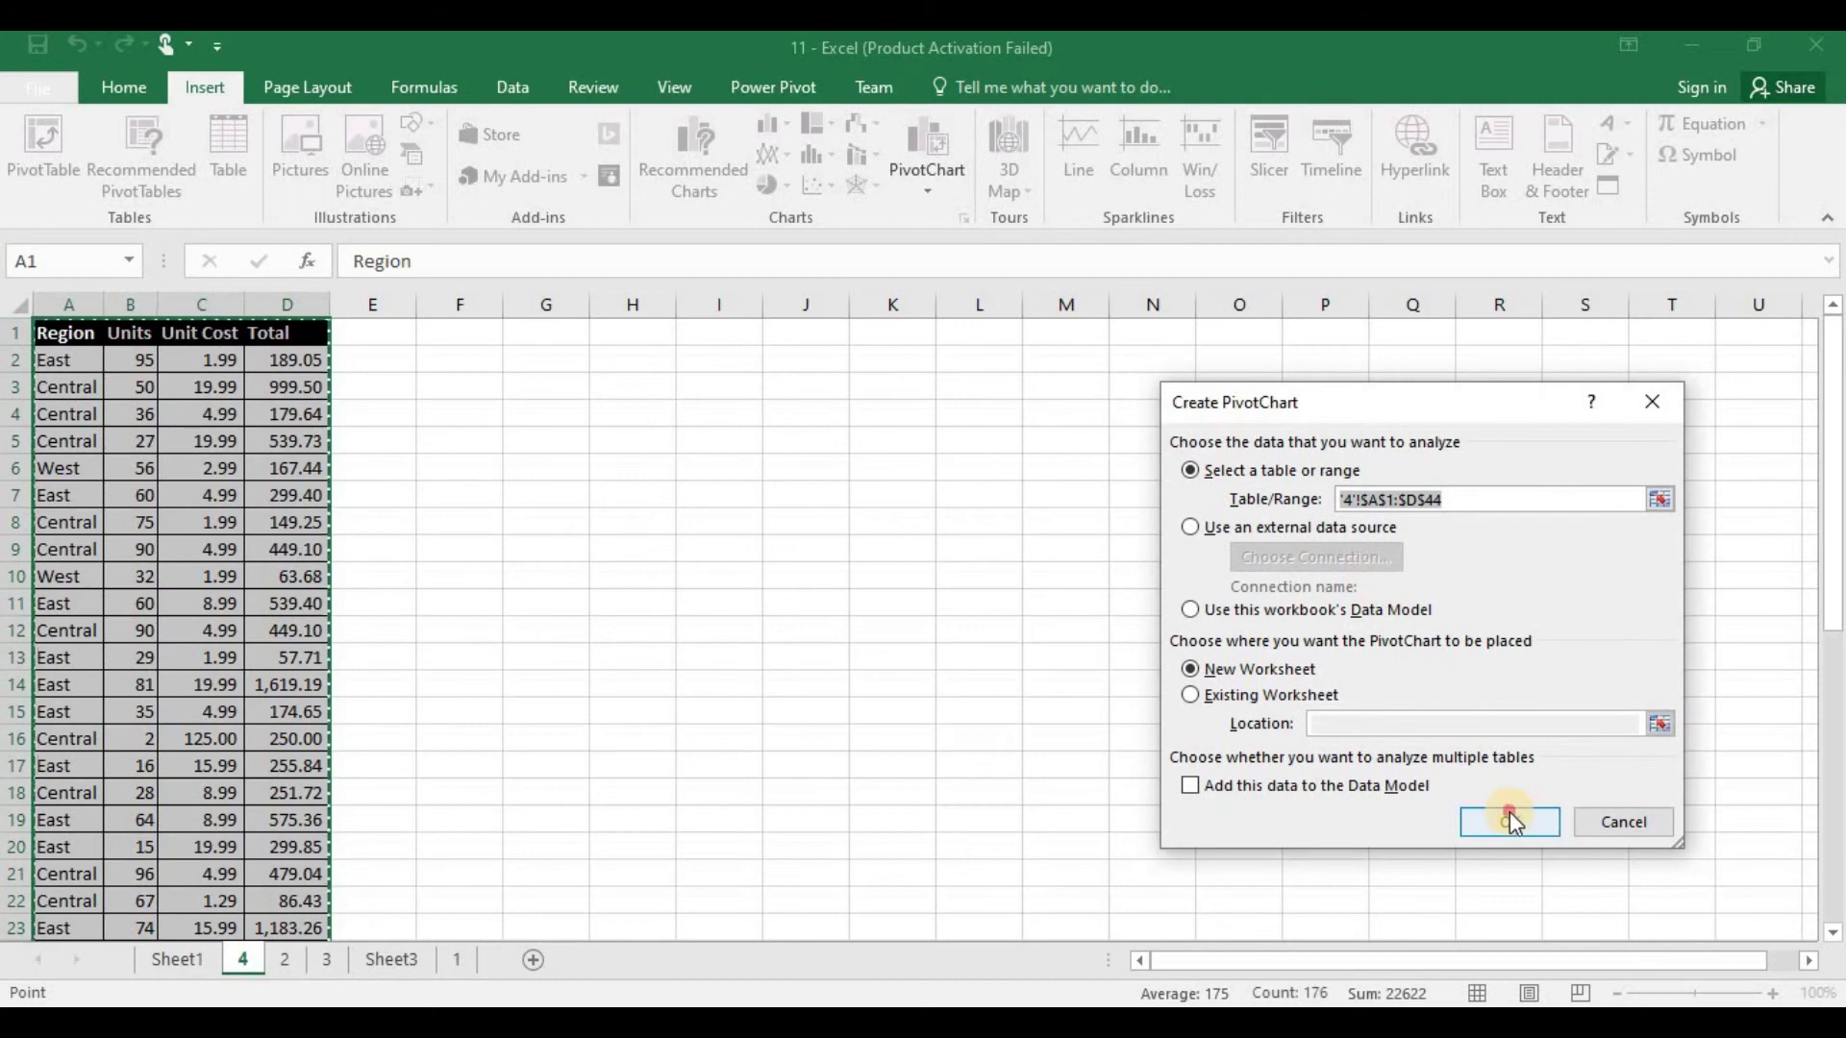
click(1510, 820)
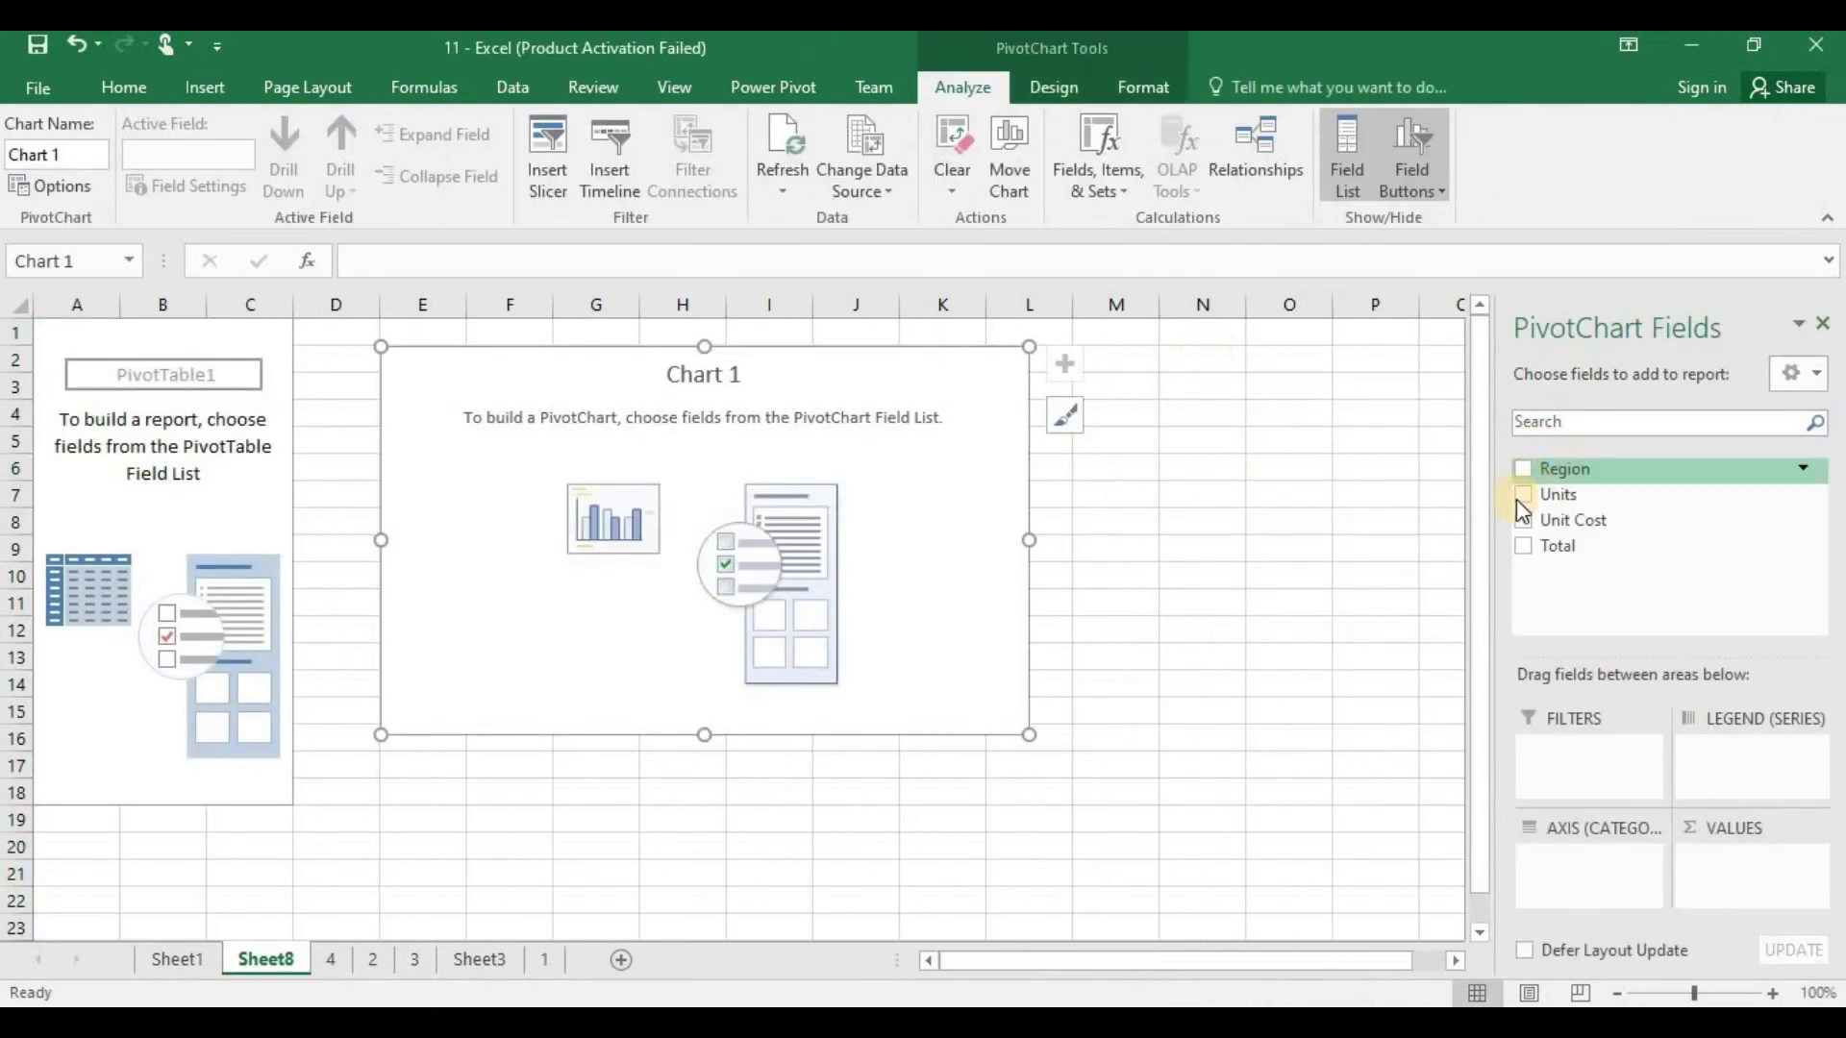
Place Region on the PivotChart's category axis and add the Units, Unit Cost and Total fields.
drag(1577, 469, 1589, 870)
click(1523, 495)
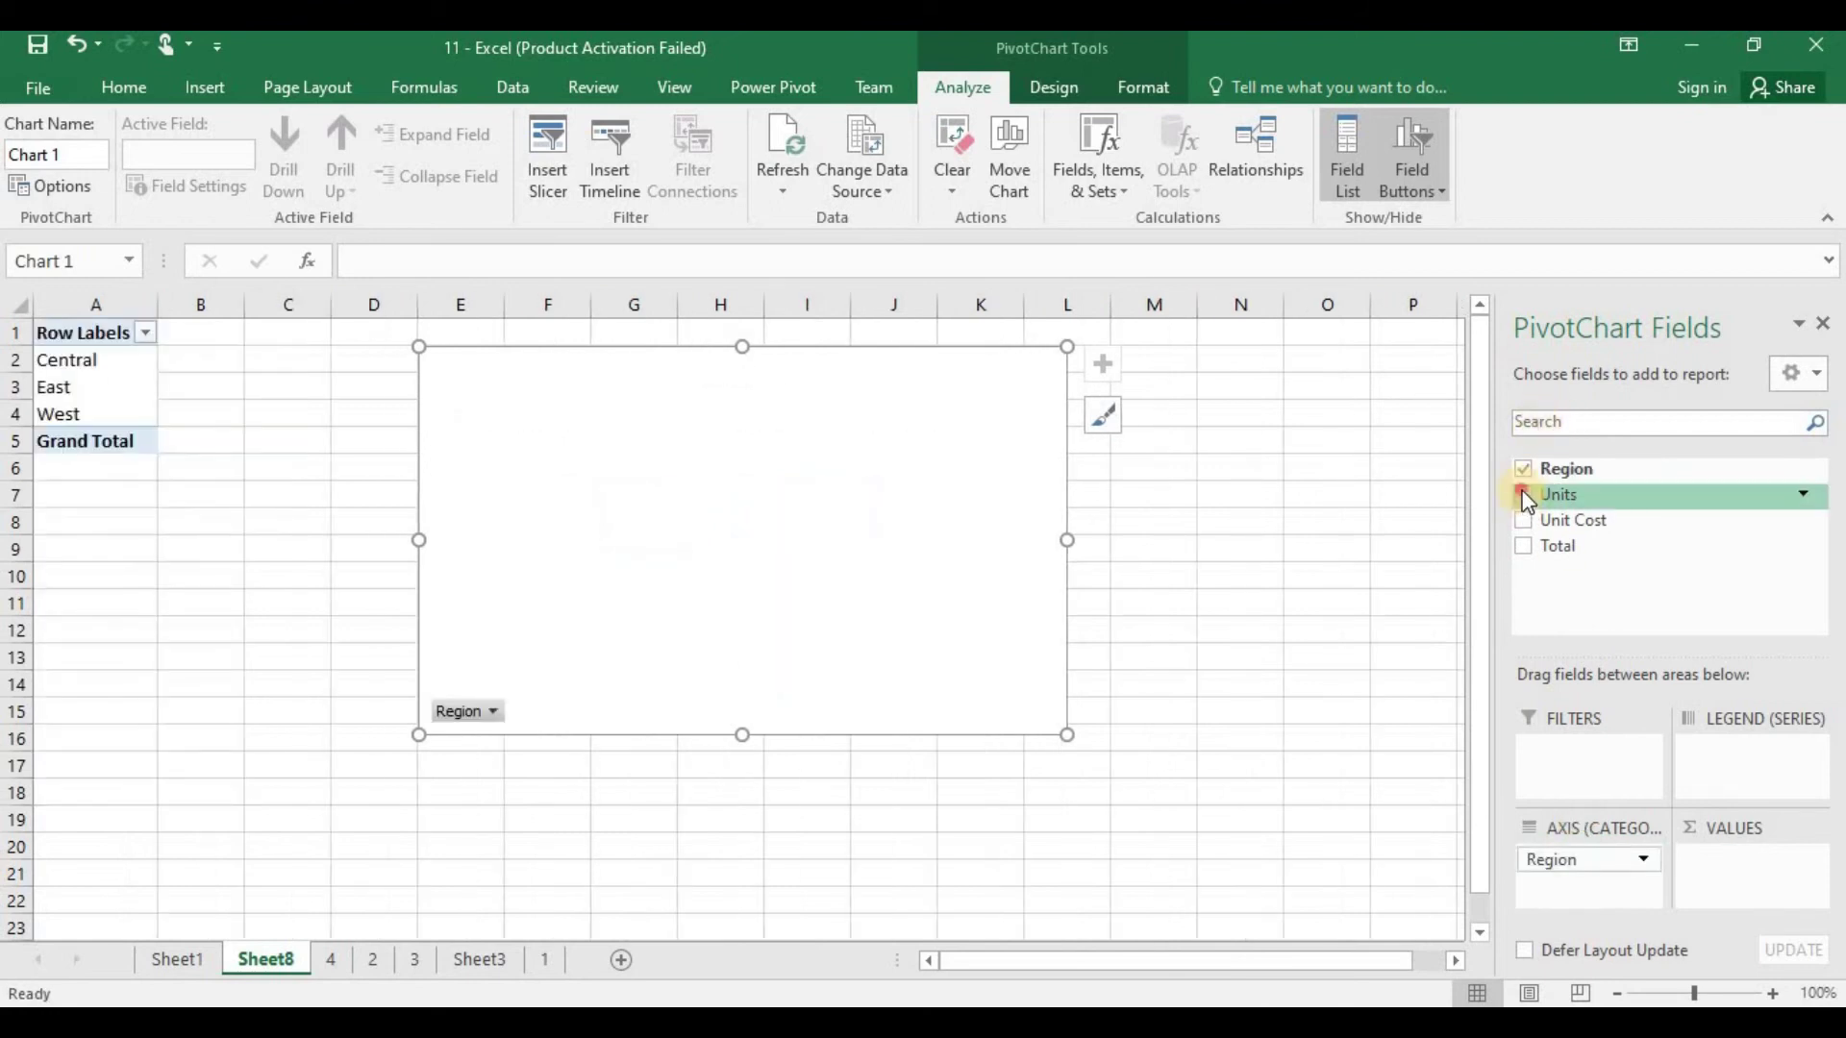
click(1523, 521)
click(1523, 546)
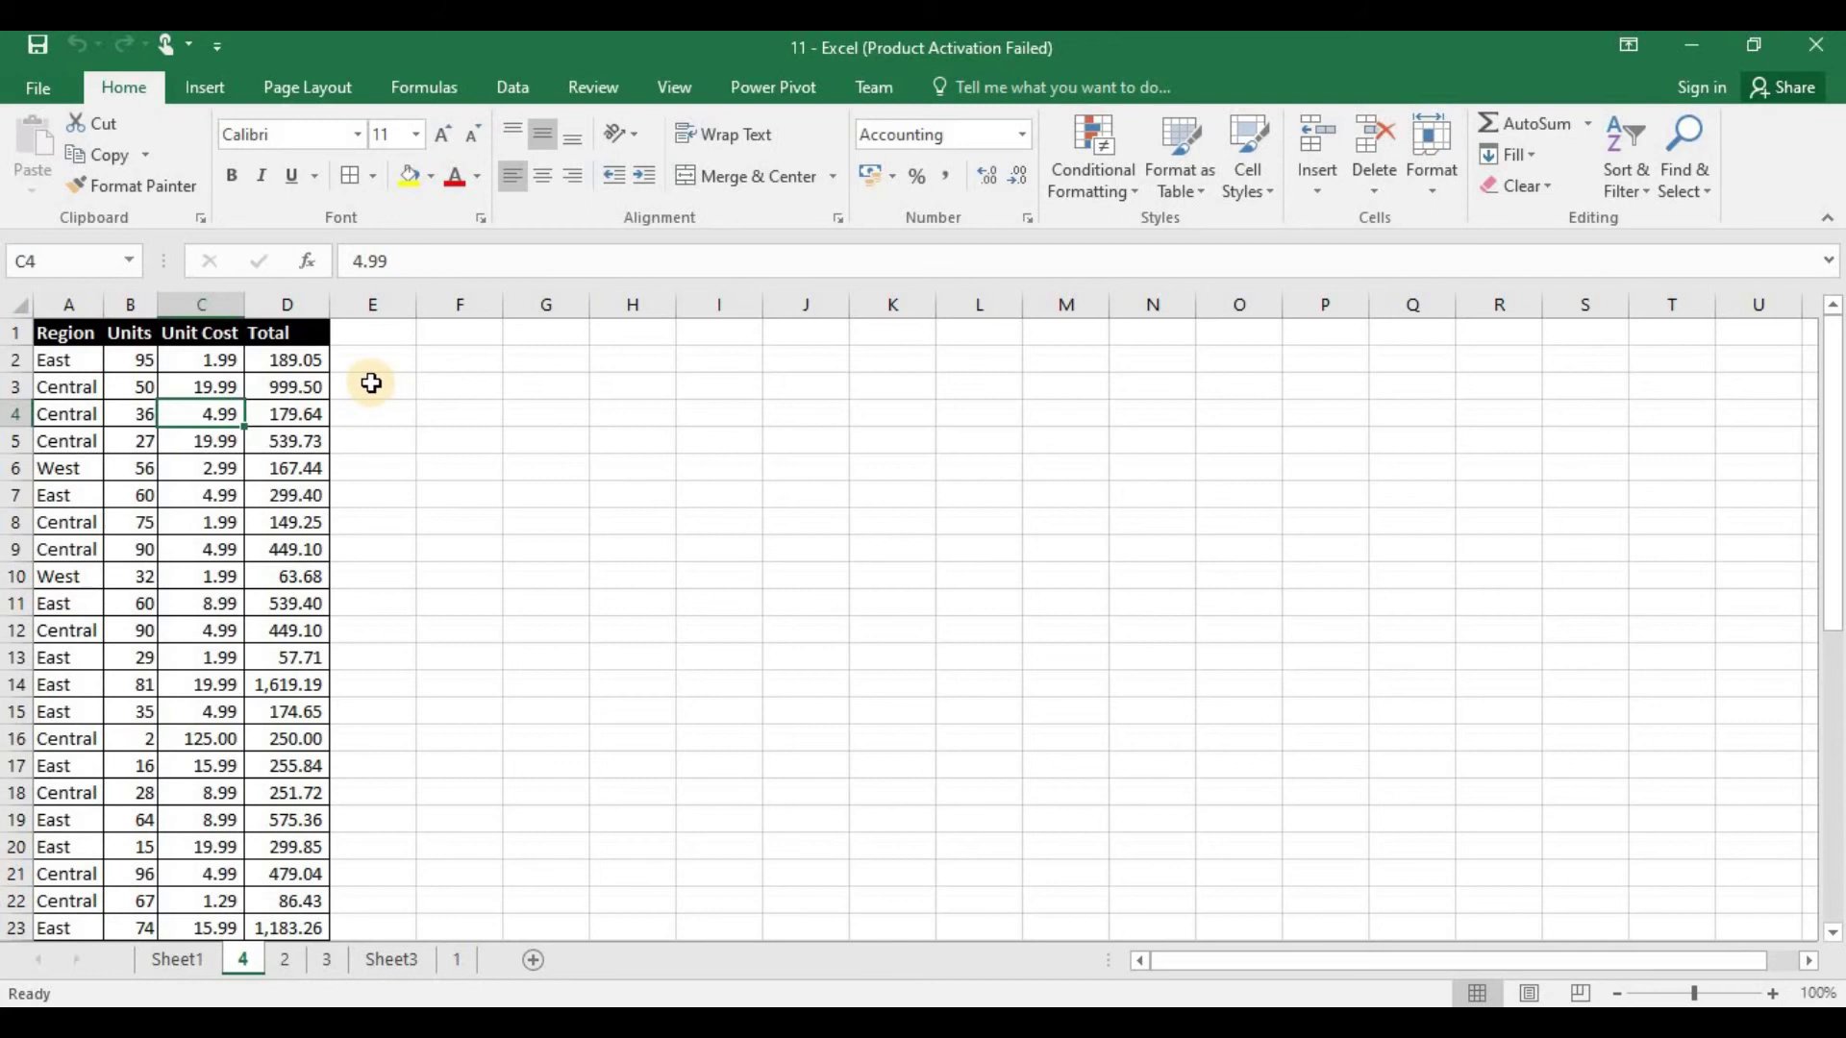
Insert the recommended Sum of Total by Region clustered column PivotChart from the Region, Units, Unit Cost and Total data on sheet 4.
click(48, 336)
key(ctrl+shift+Down)
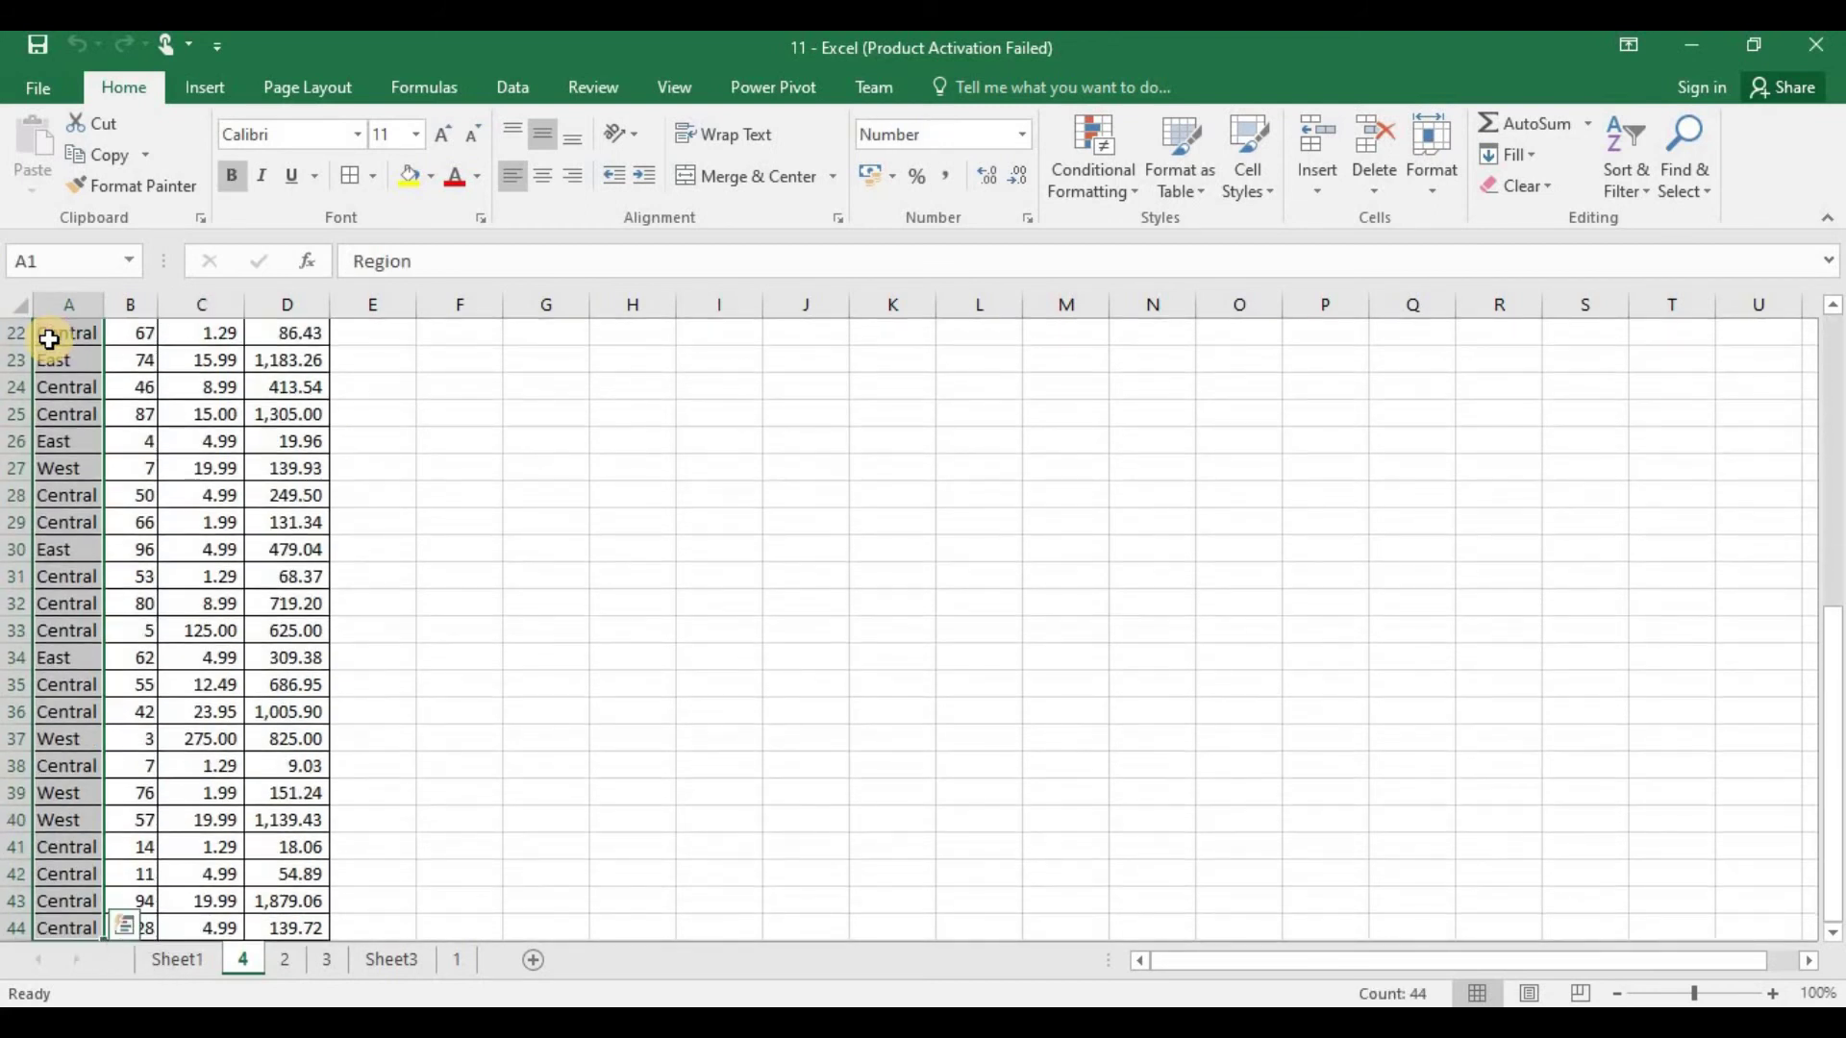
key(ctrl+shift+Right)
click(204, 88)
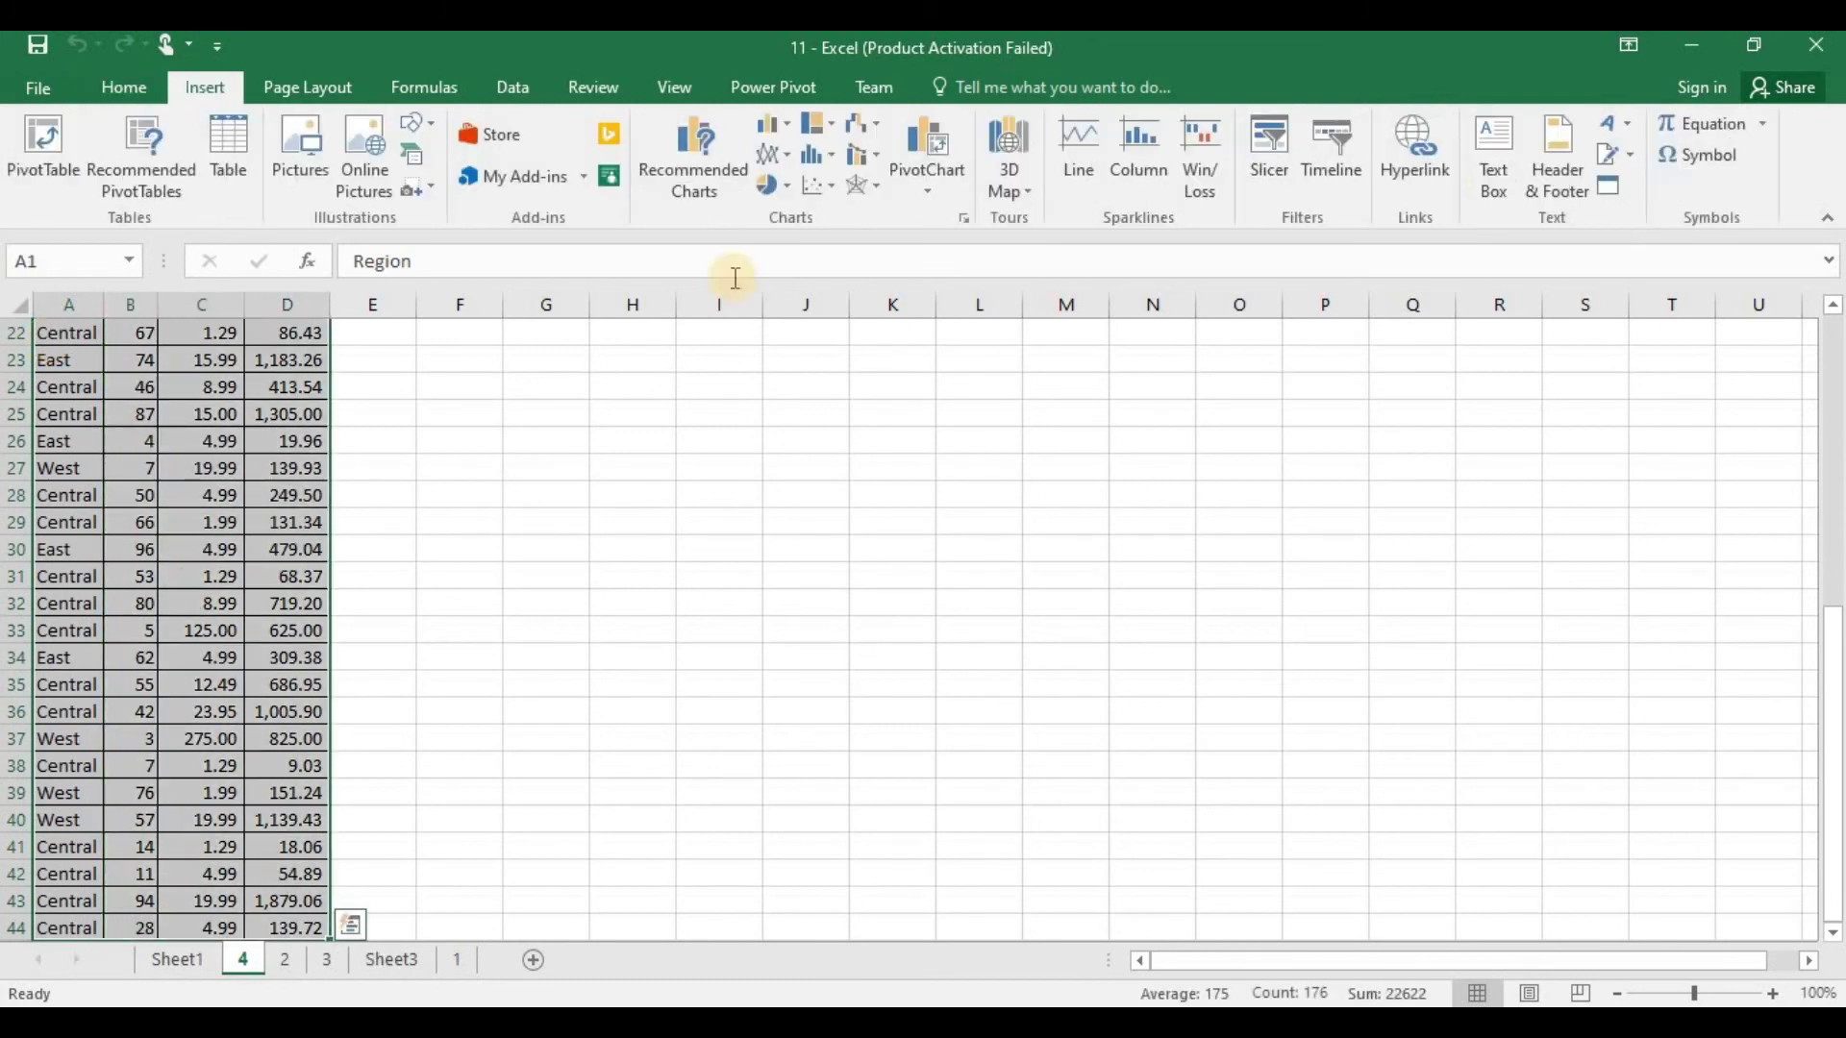
click(711, 178)
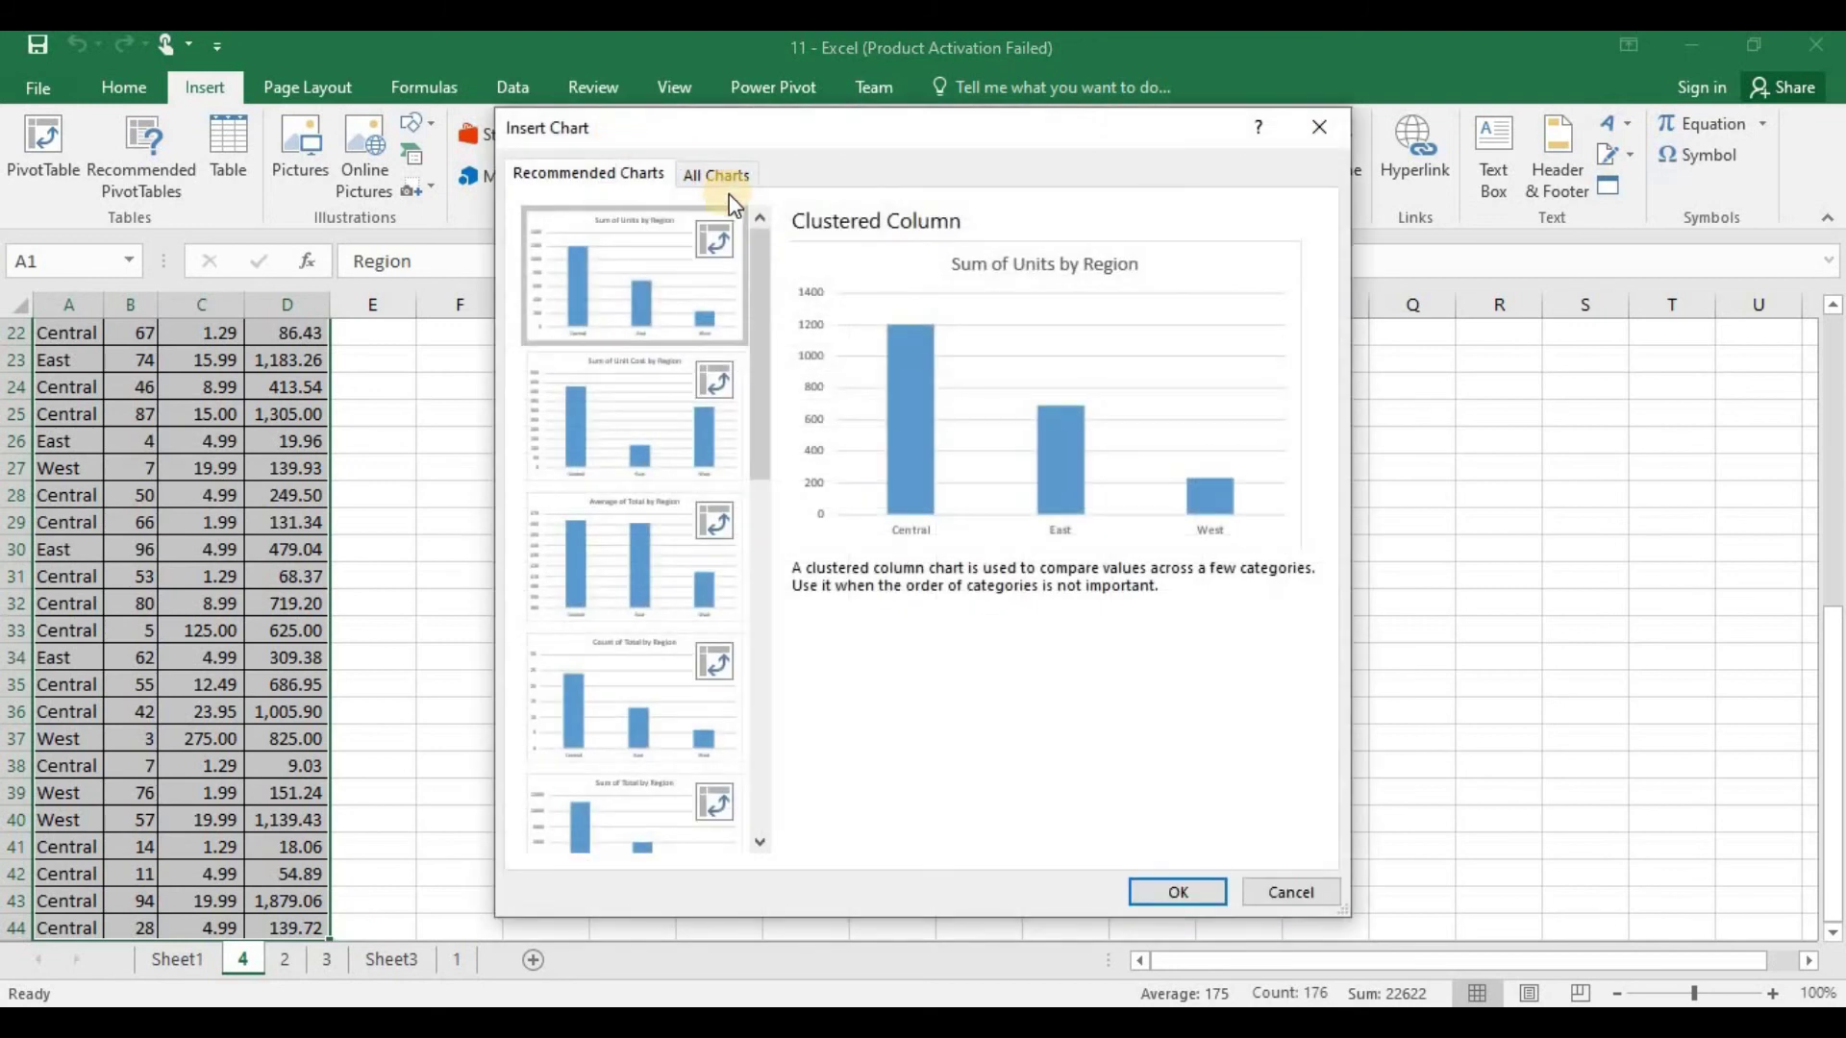
drag(766, 432, 784, 606)
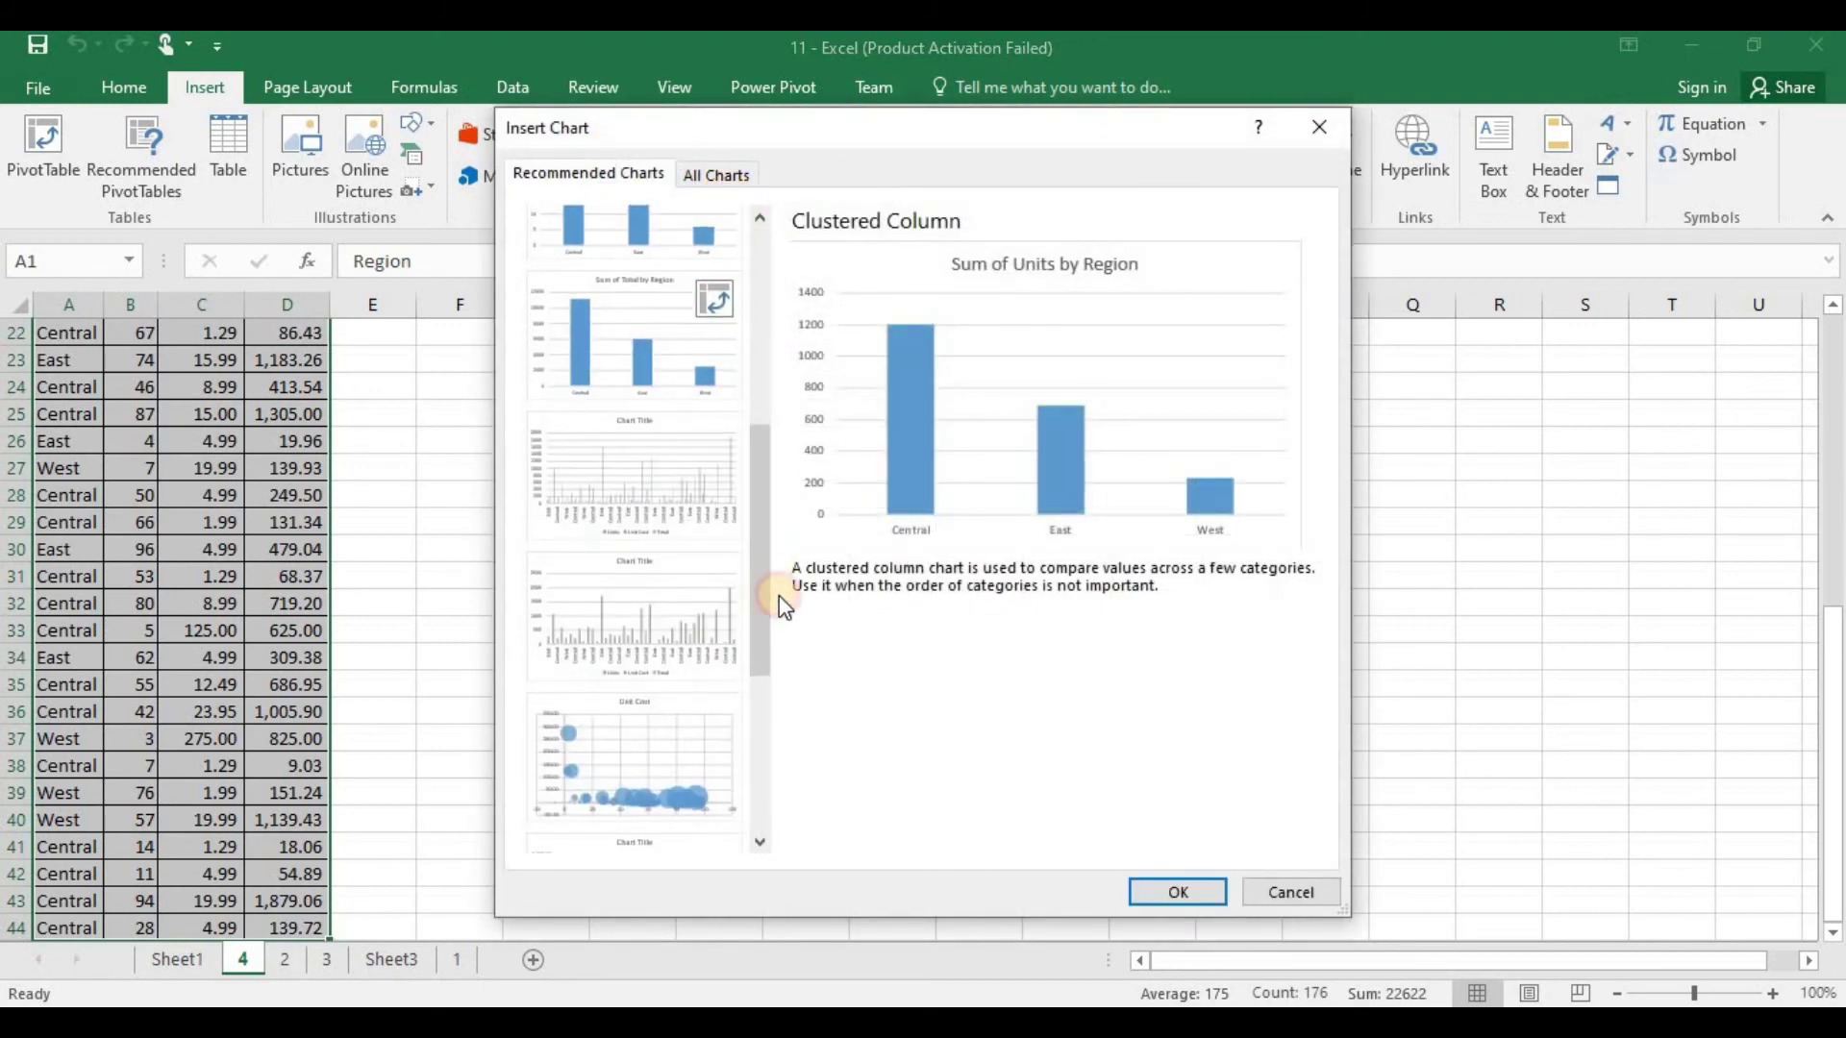
click(696, 331)
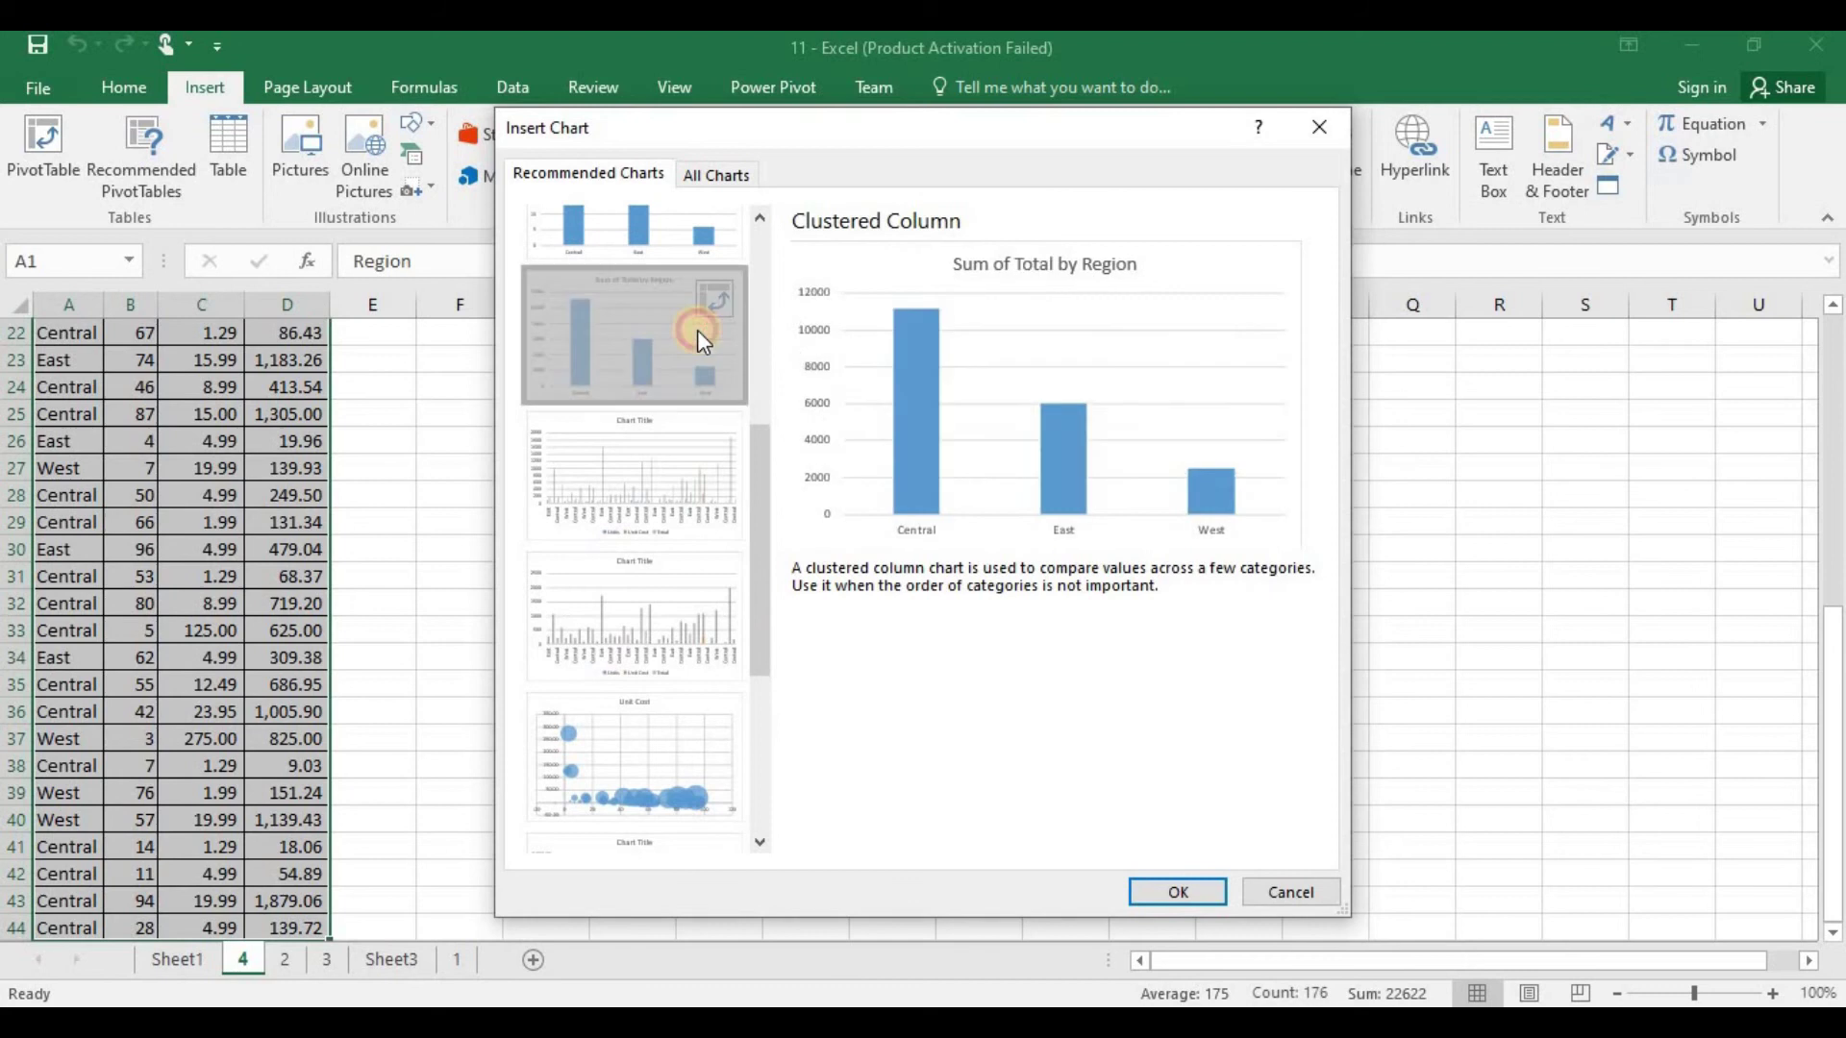
click(1179, 893)
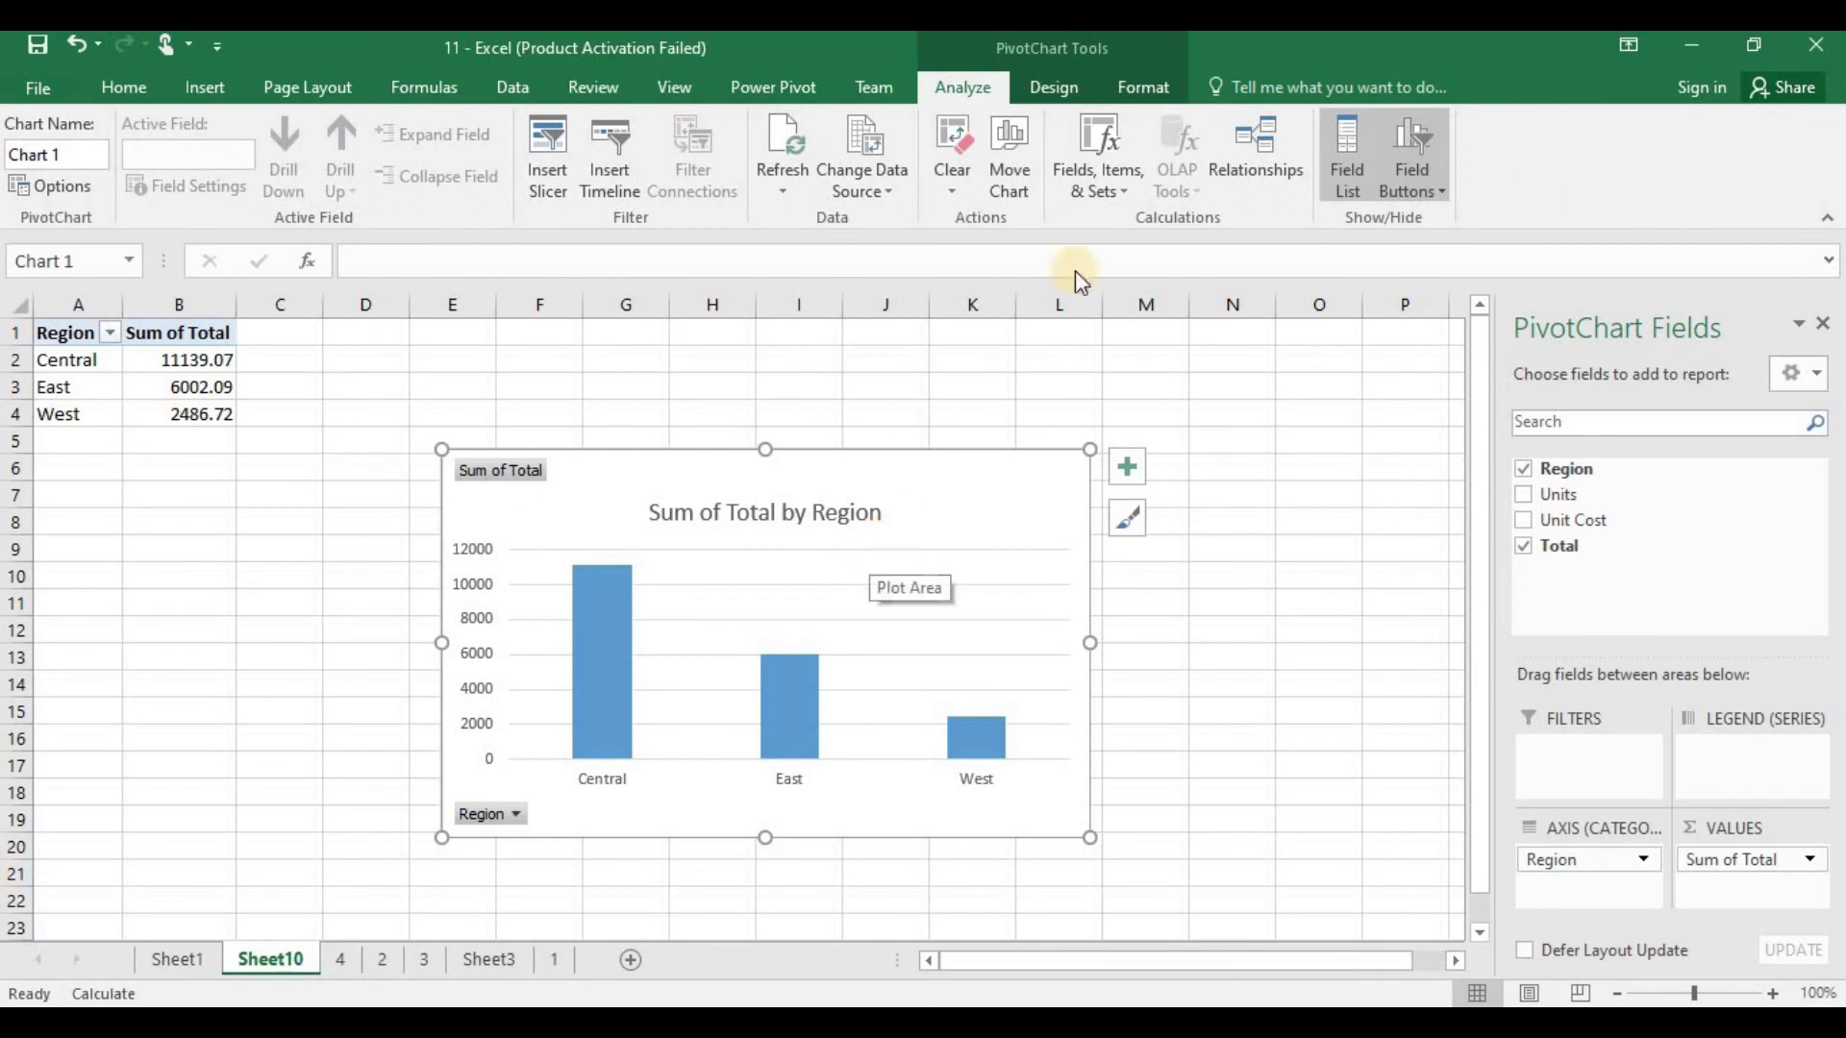
click(1058, 85)
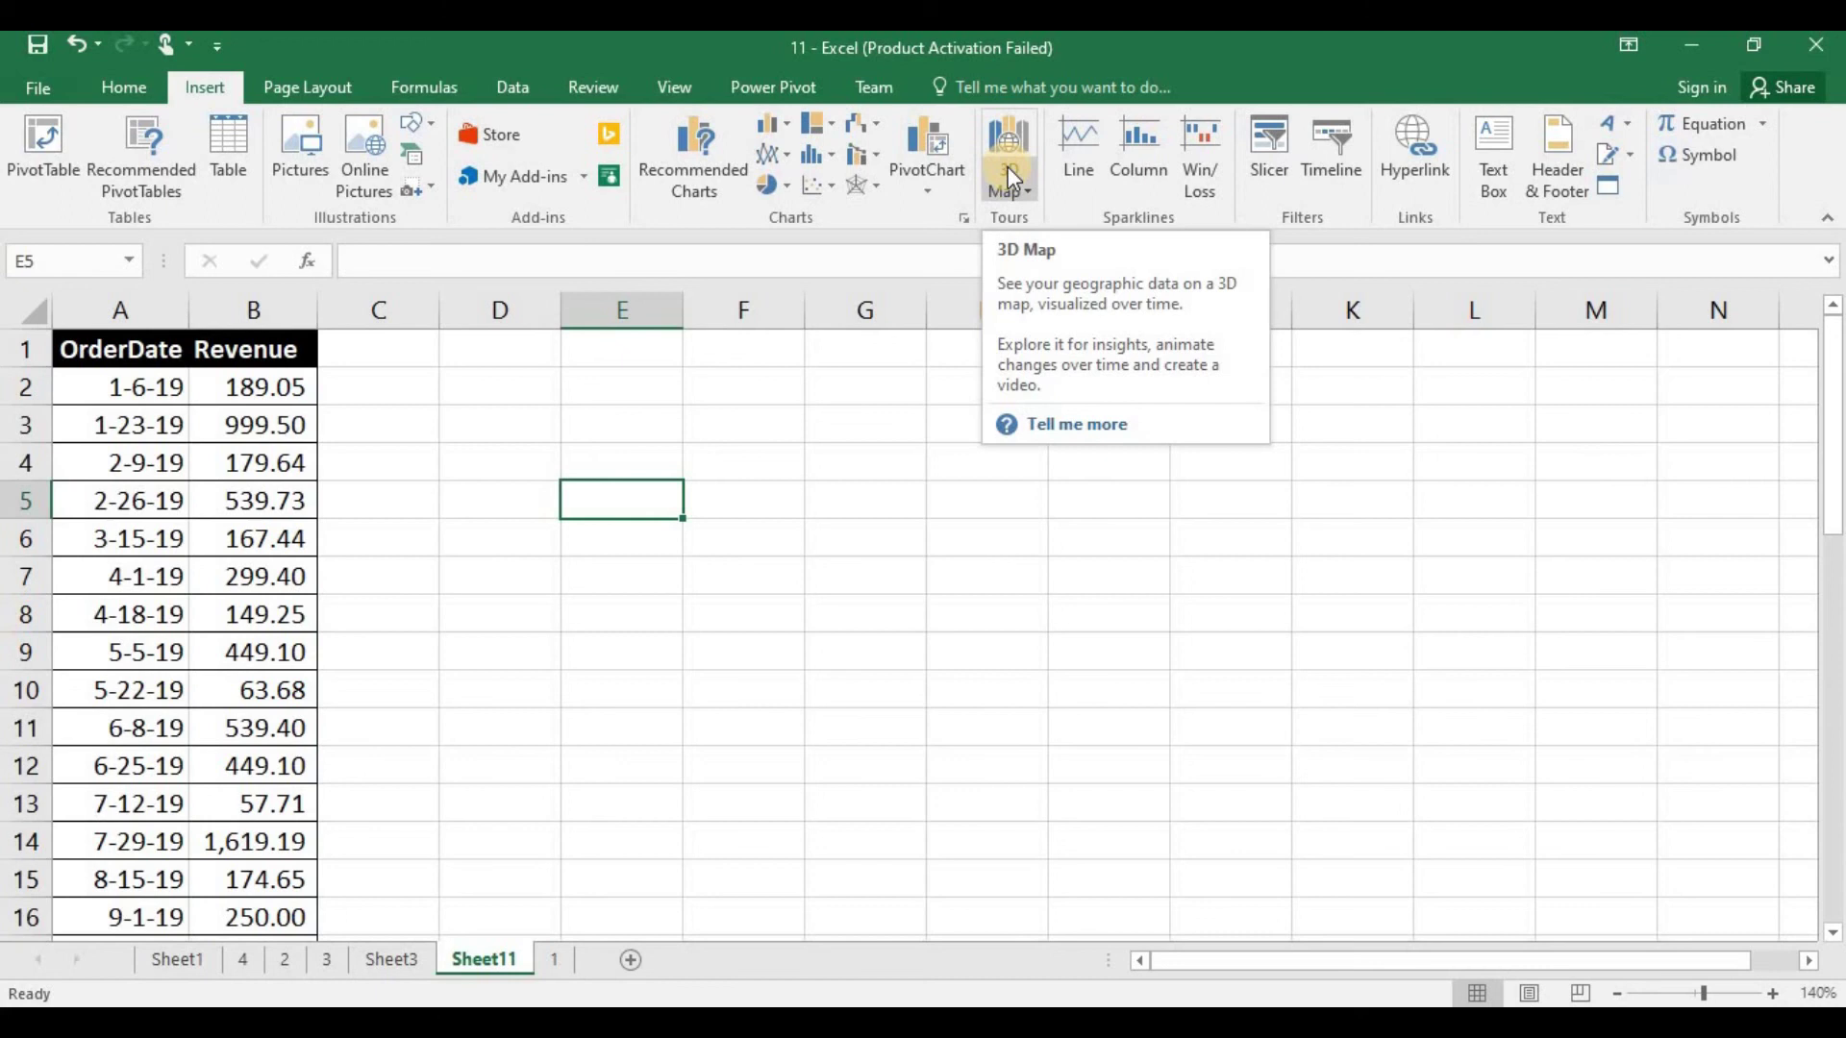
click(663, 394)
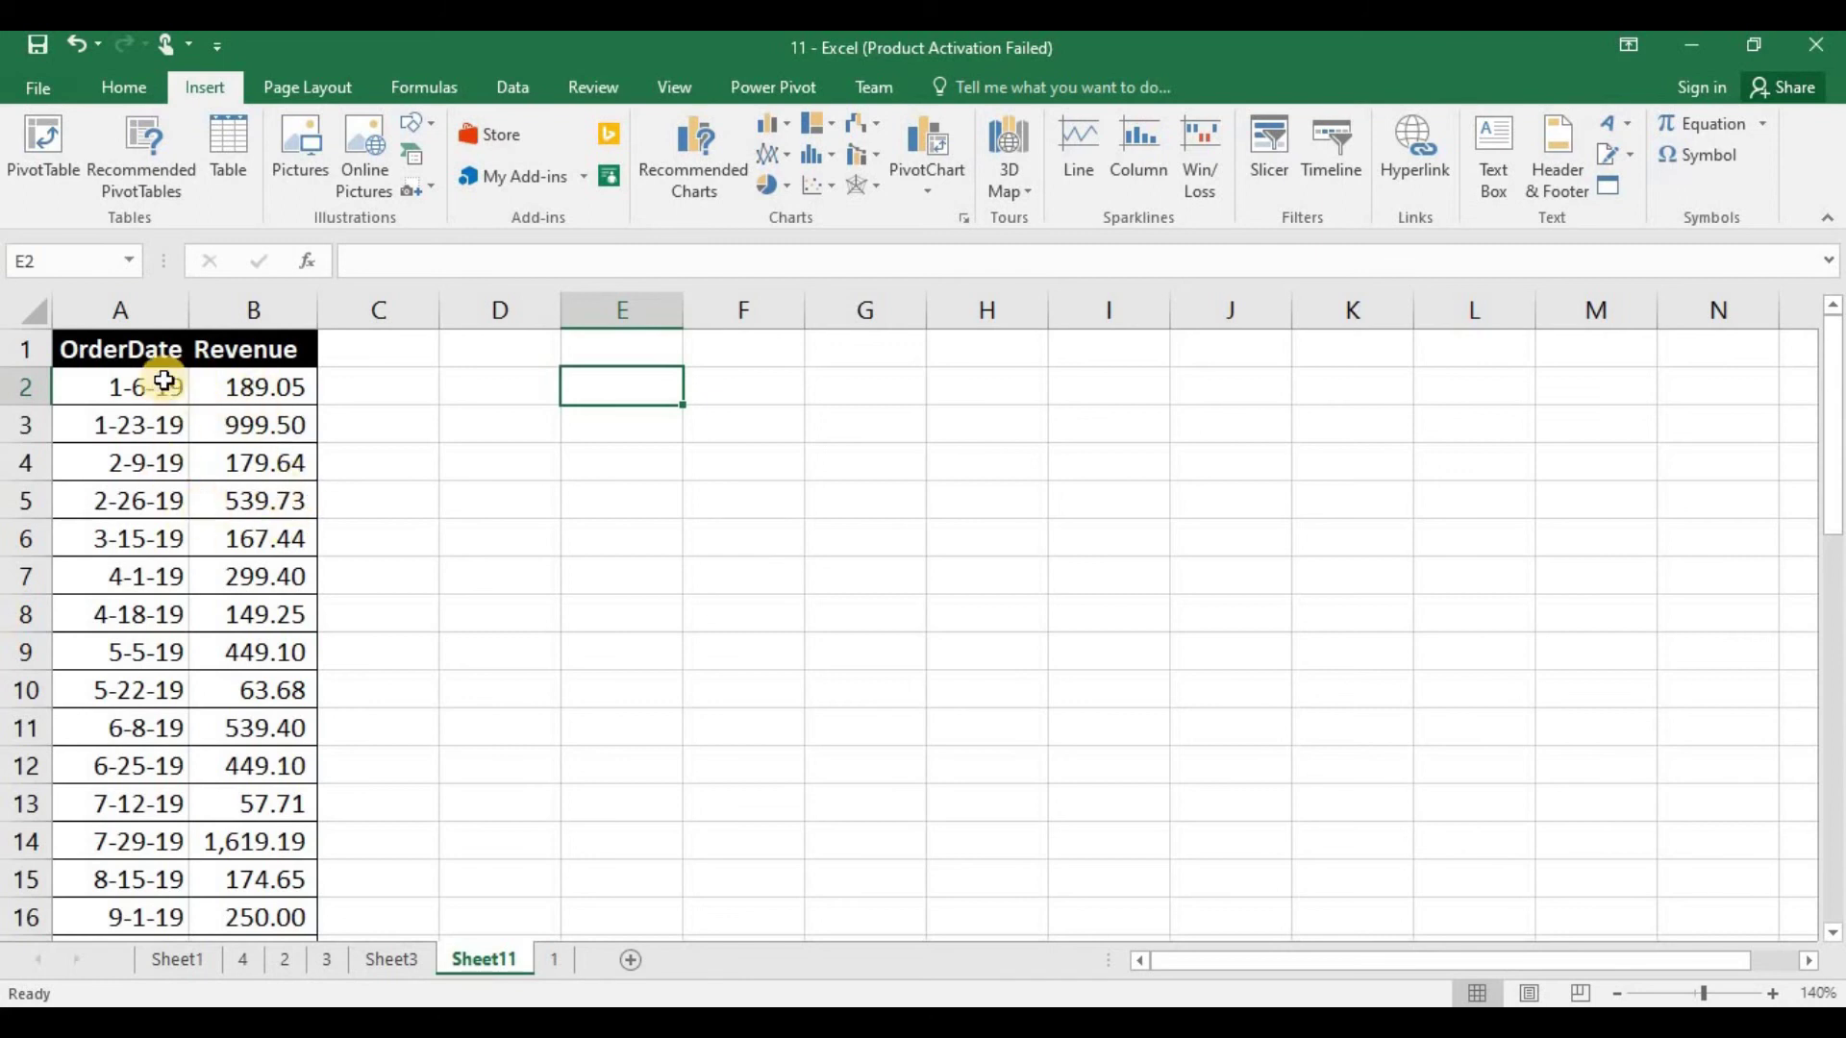
click(246, 402)
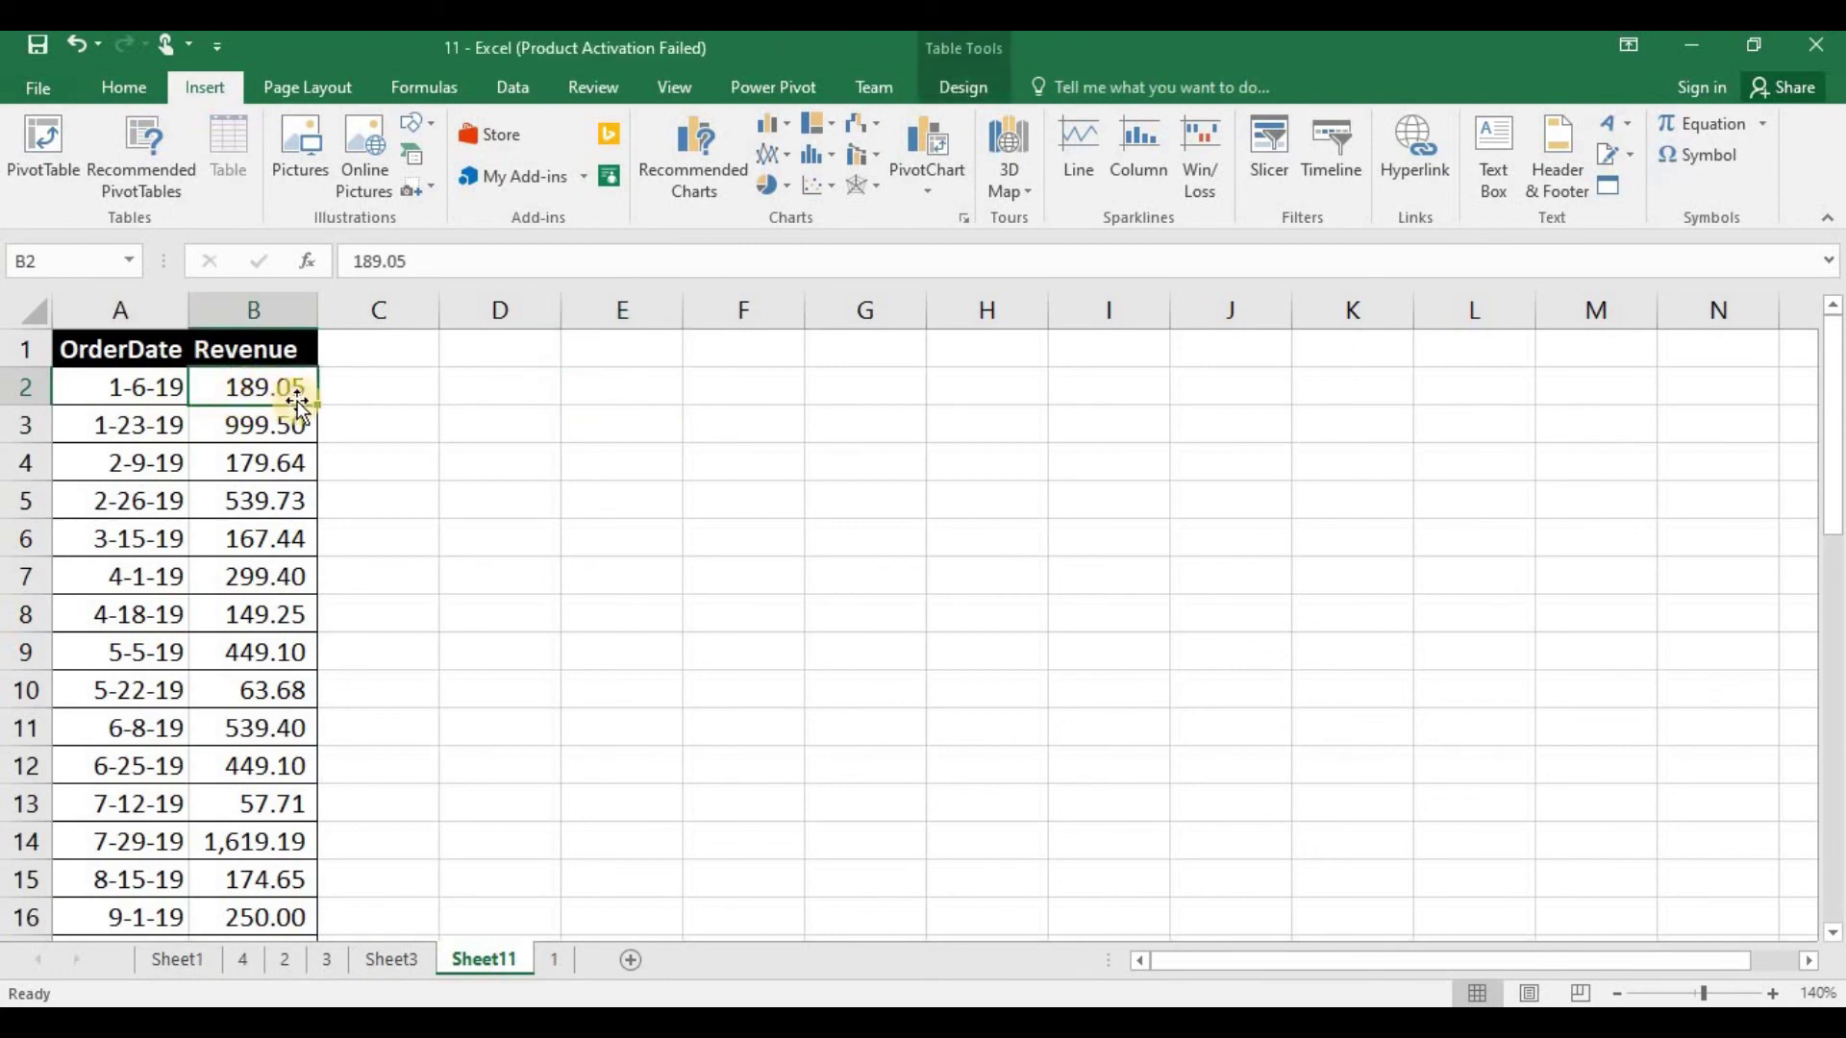
click(231, 430)
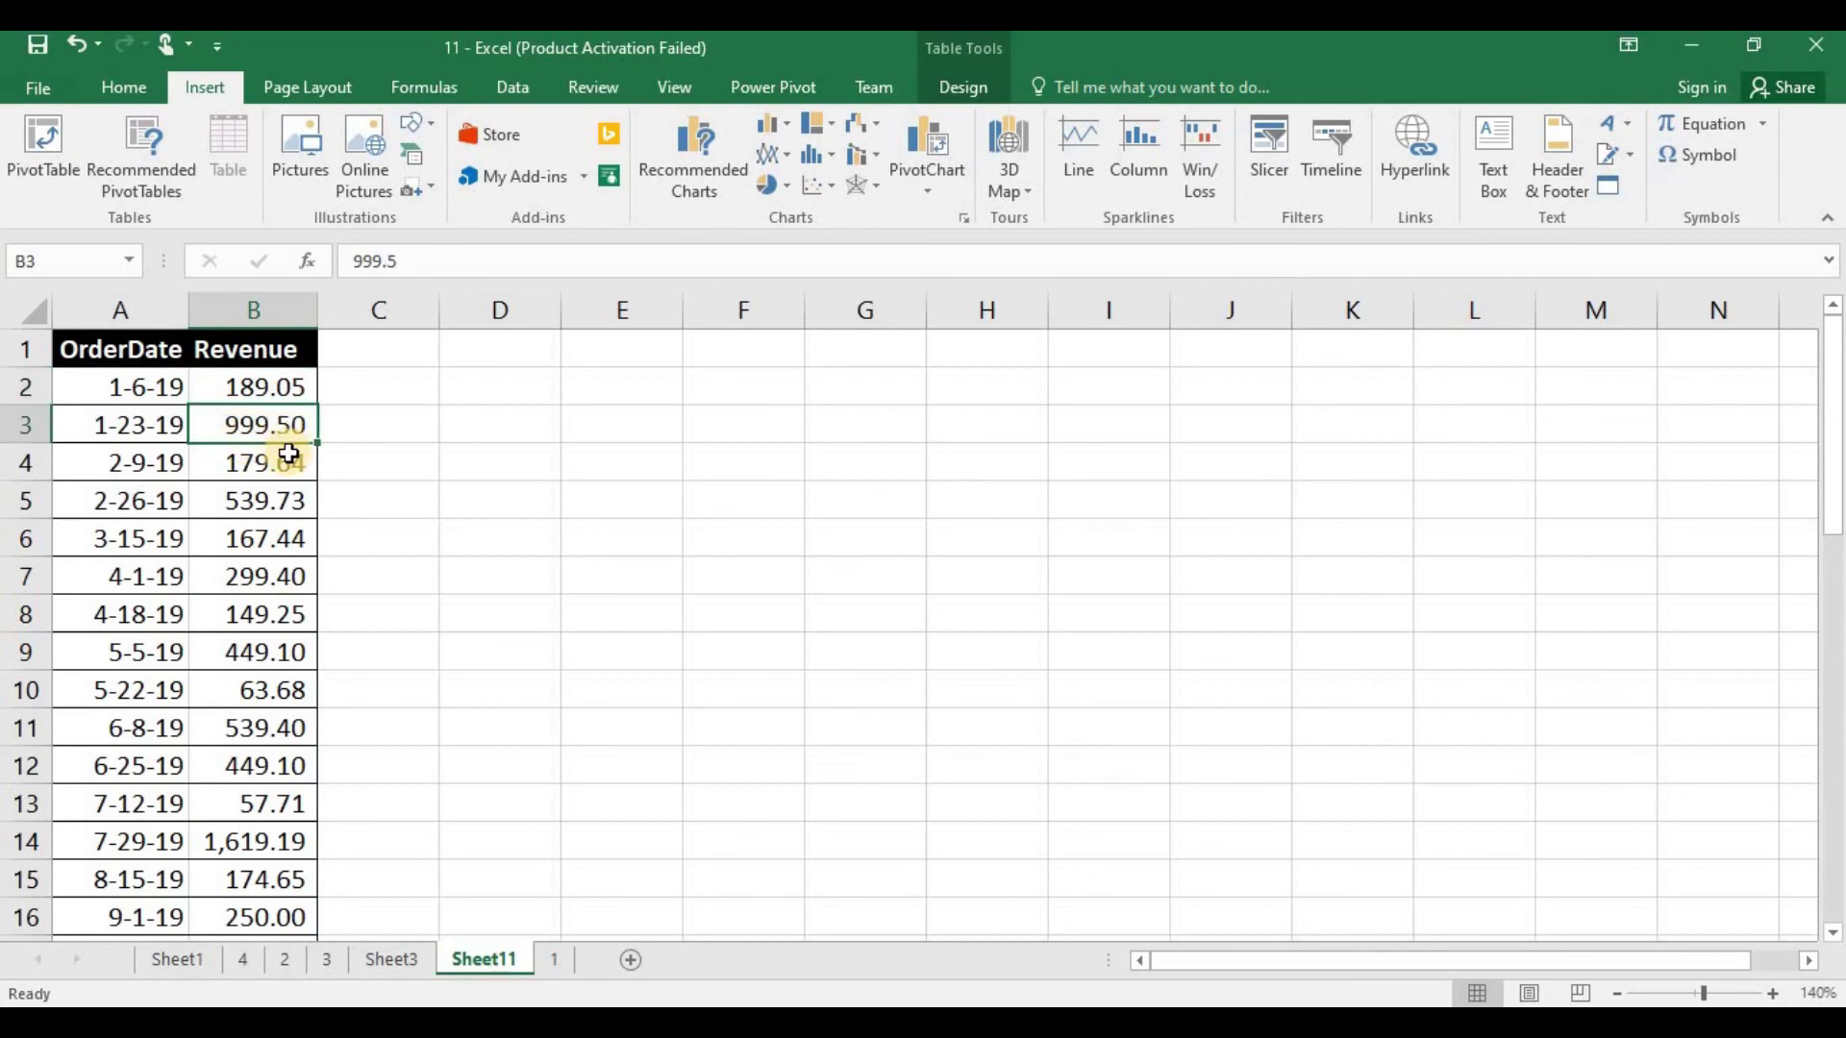
click(266, 464)
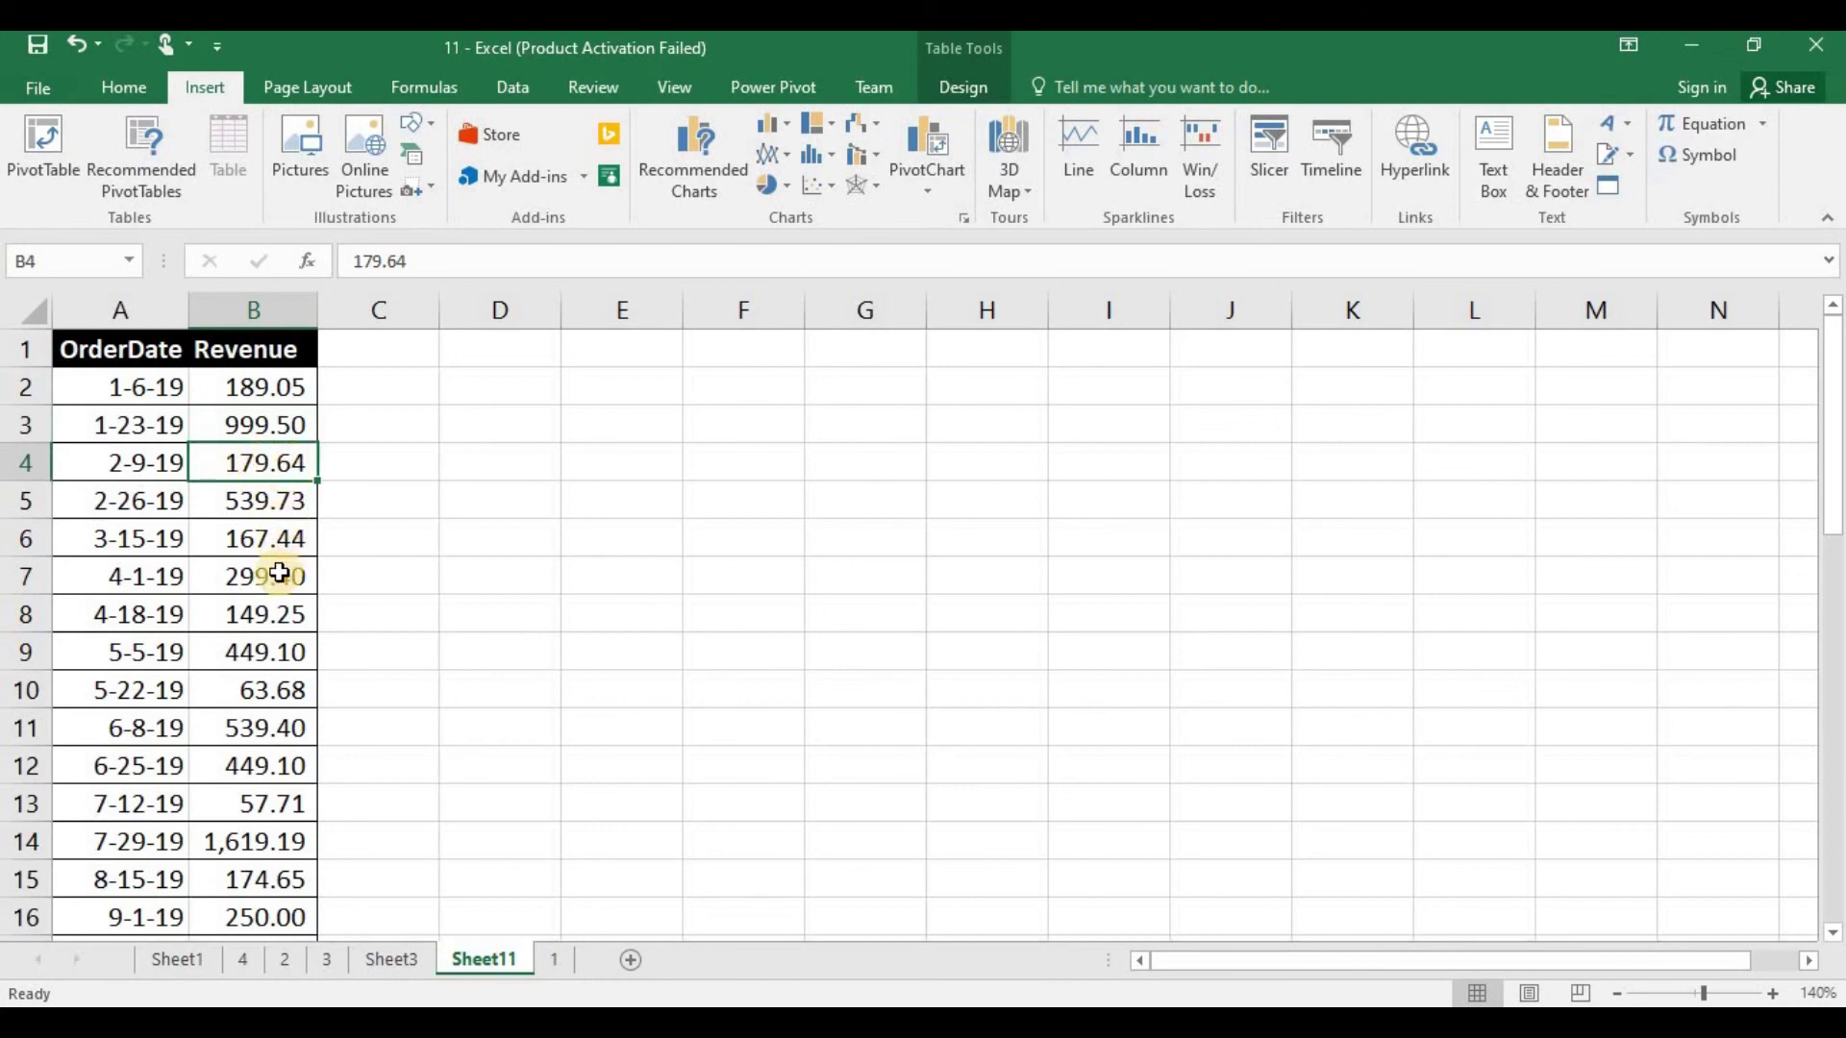
click(273, 393)
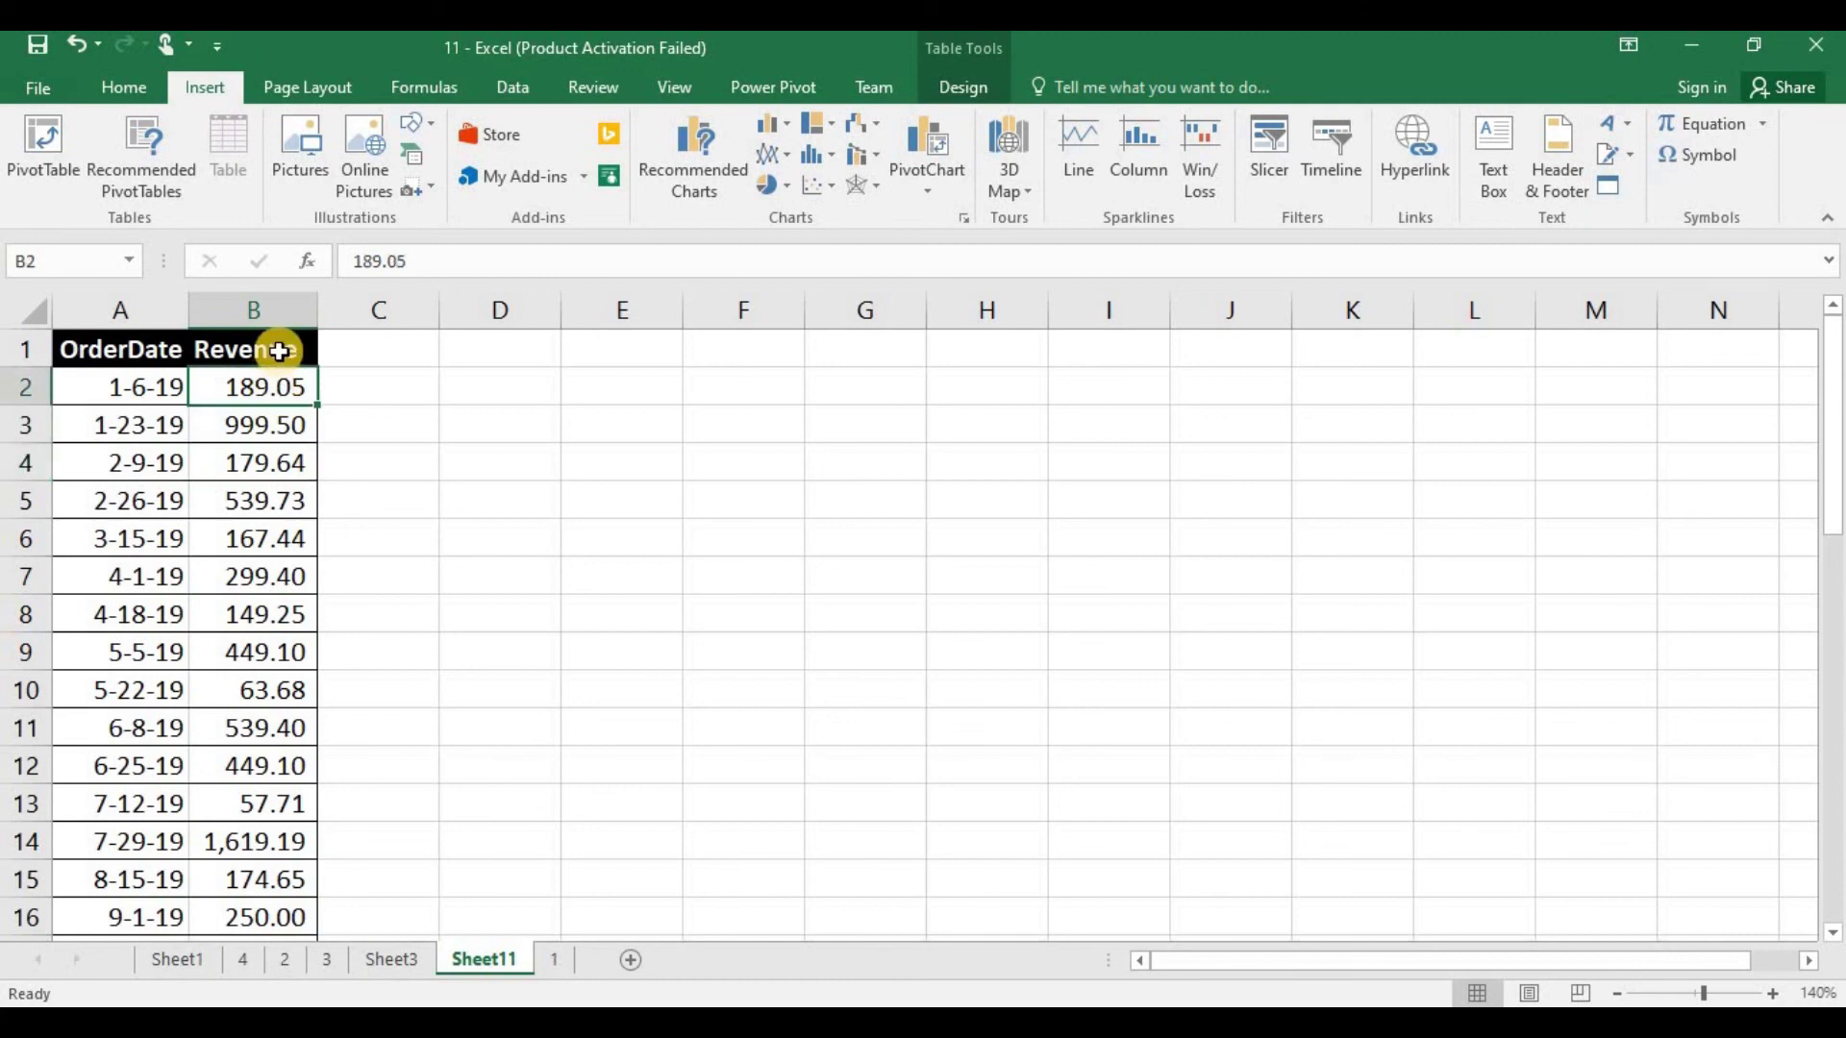
Insert a line sparkline in D4 from the Revenue range B1:B44 on Sheet11, and widen column D.
click(274, 347)
key(ctrl+shift+Down)
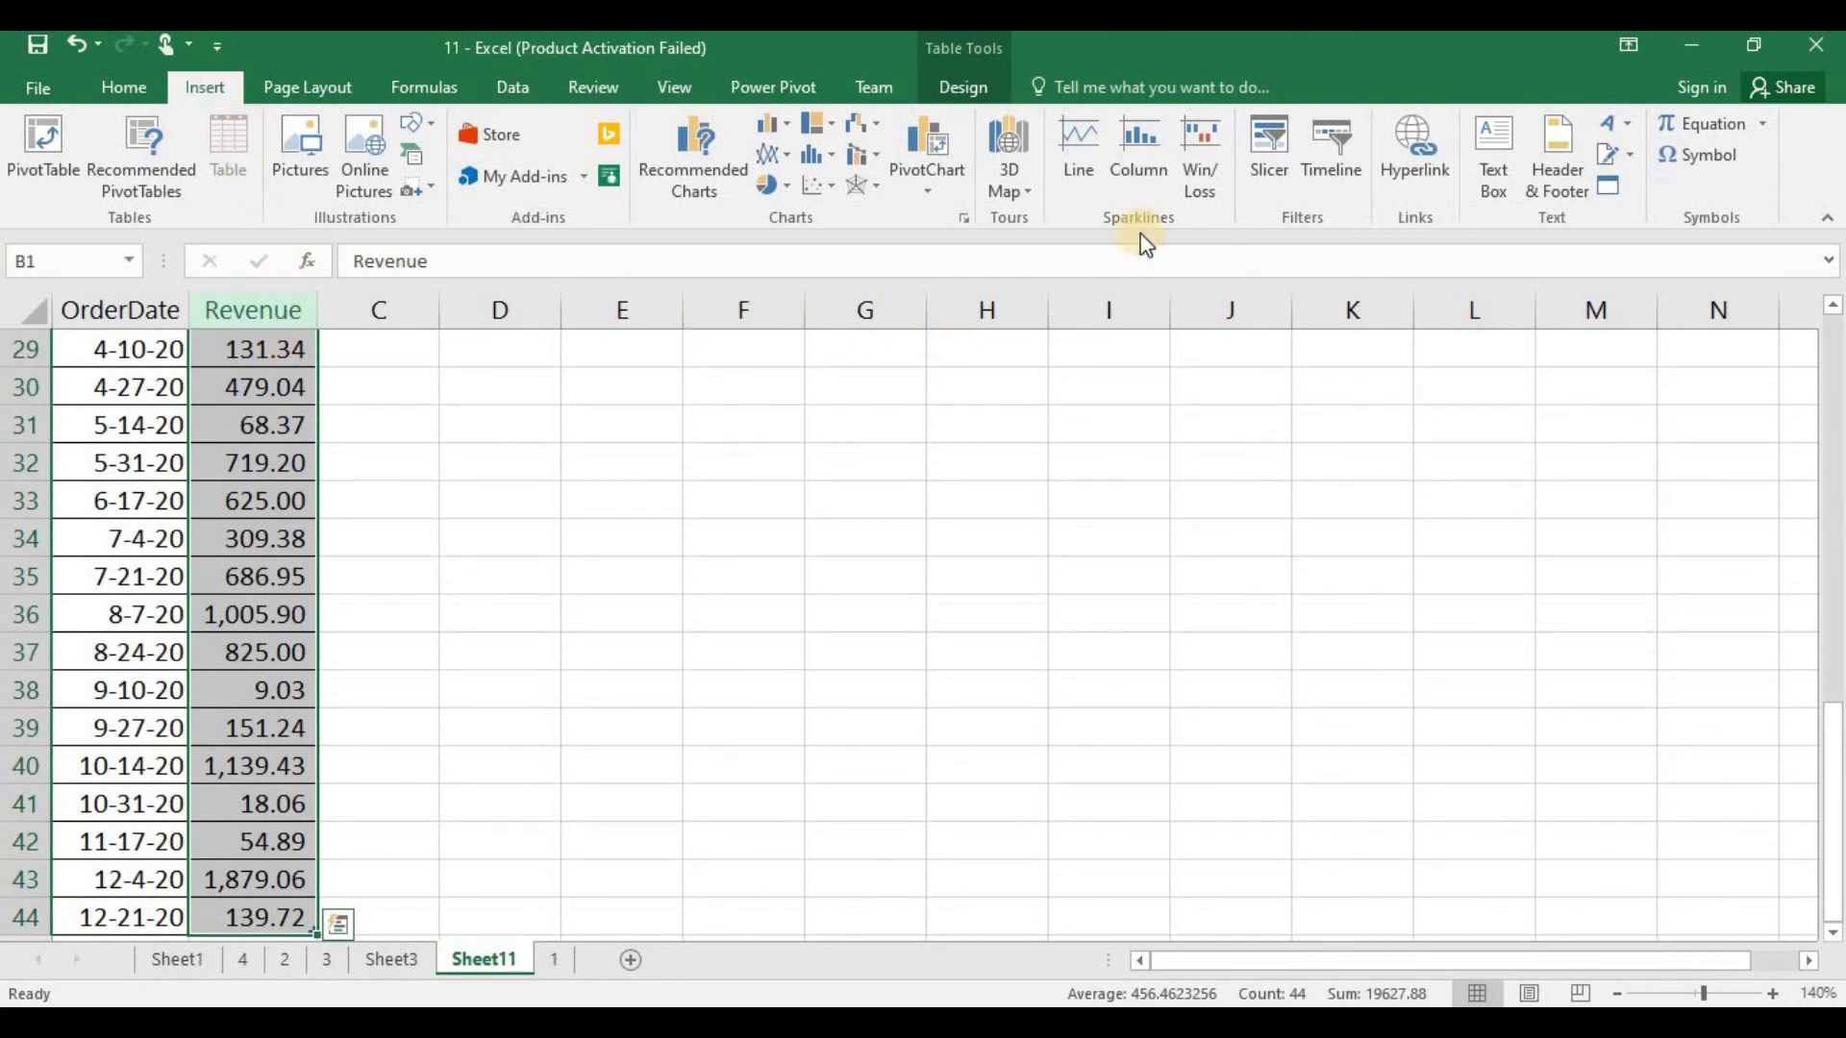
click(1079, 154)
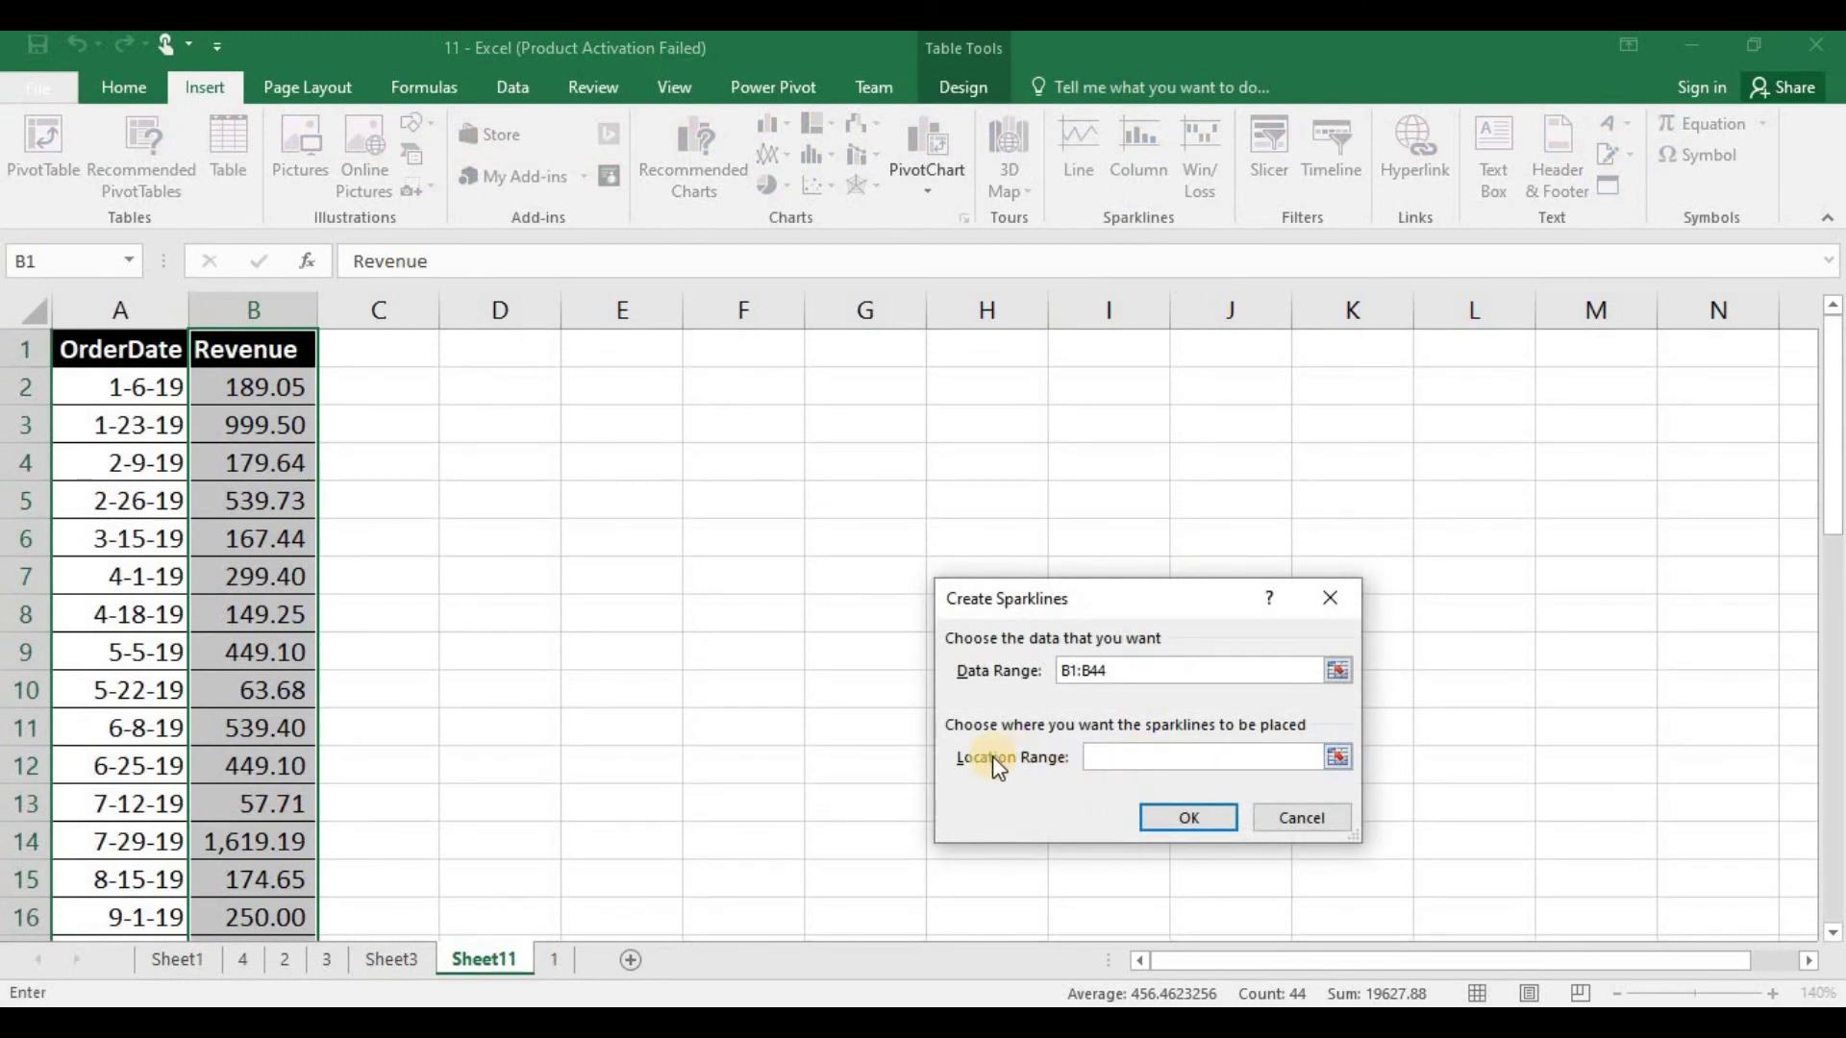
click(556, 458)
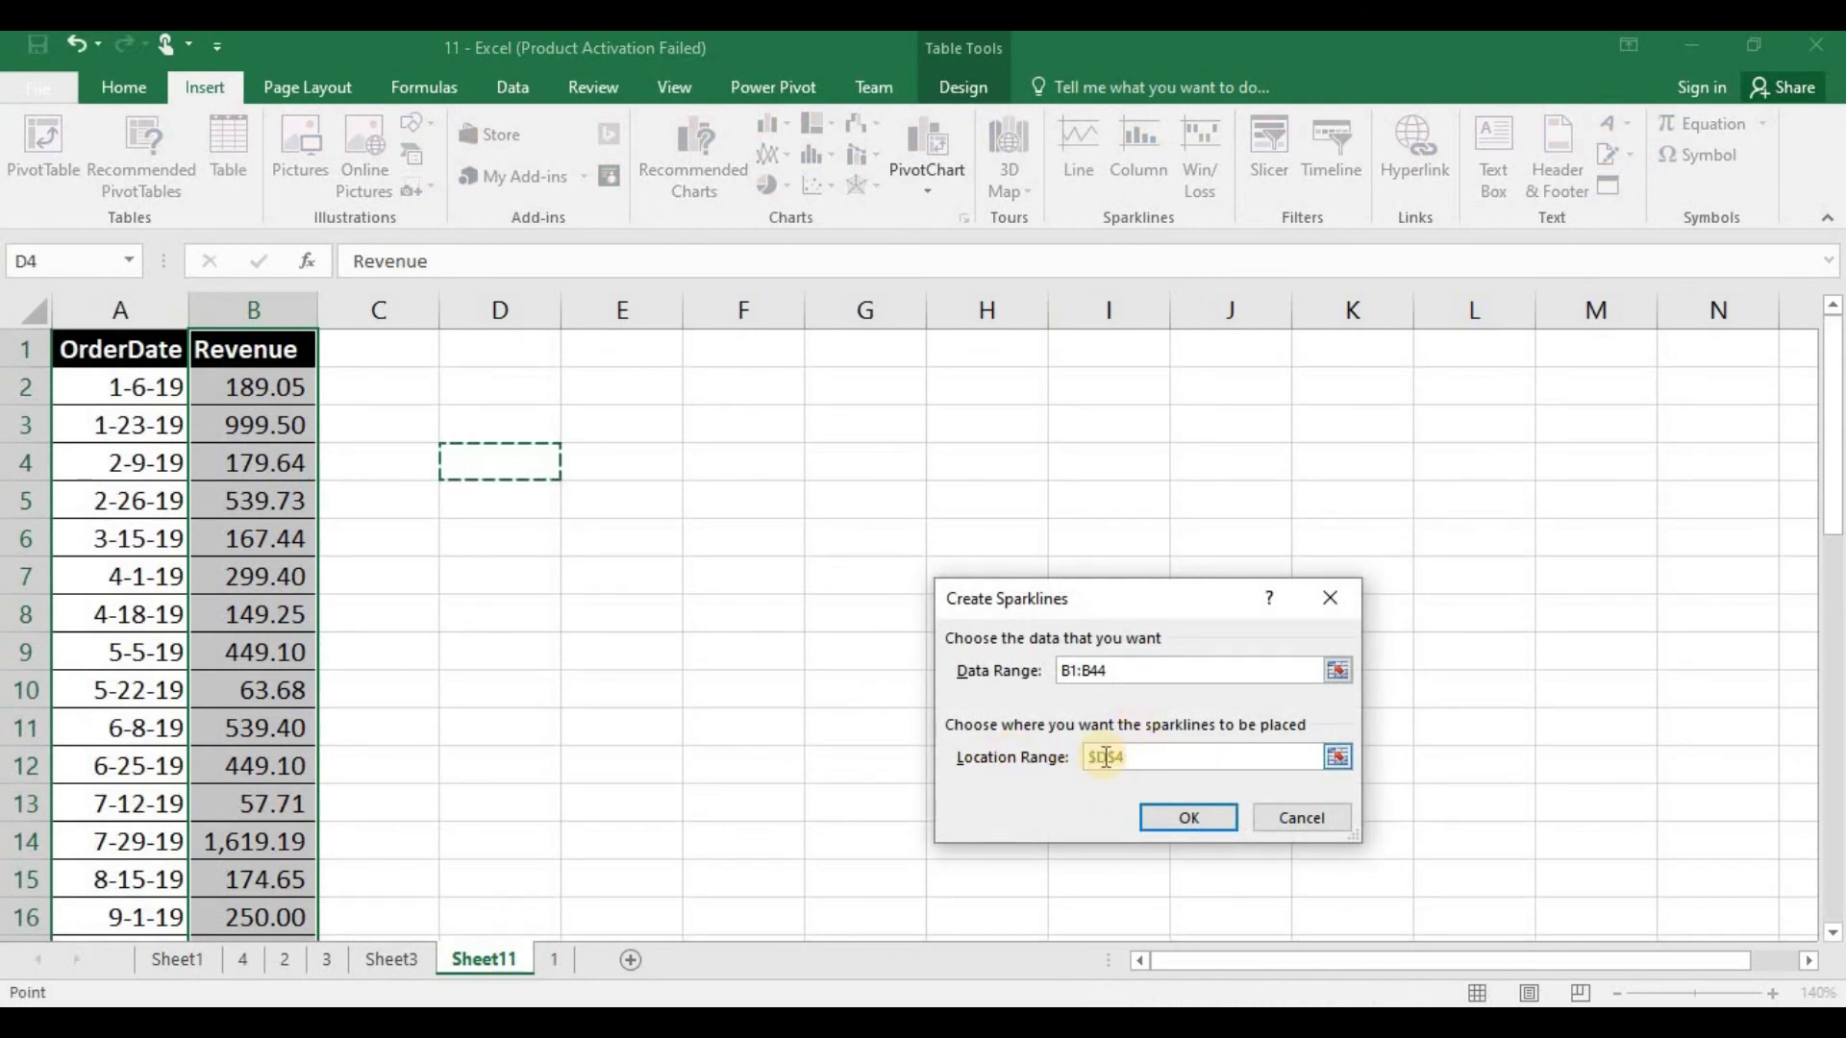
click(1165, 817)
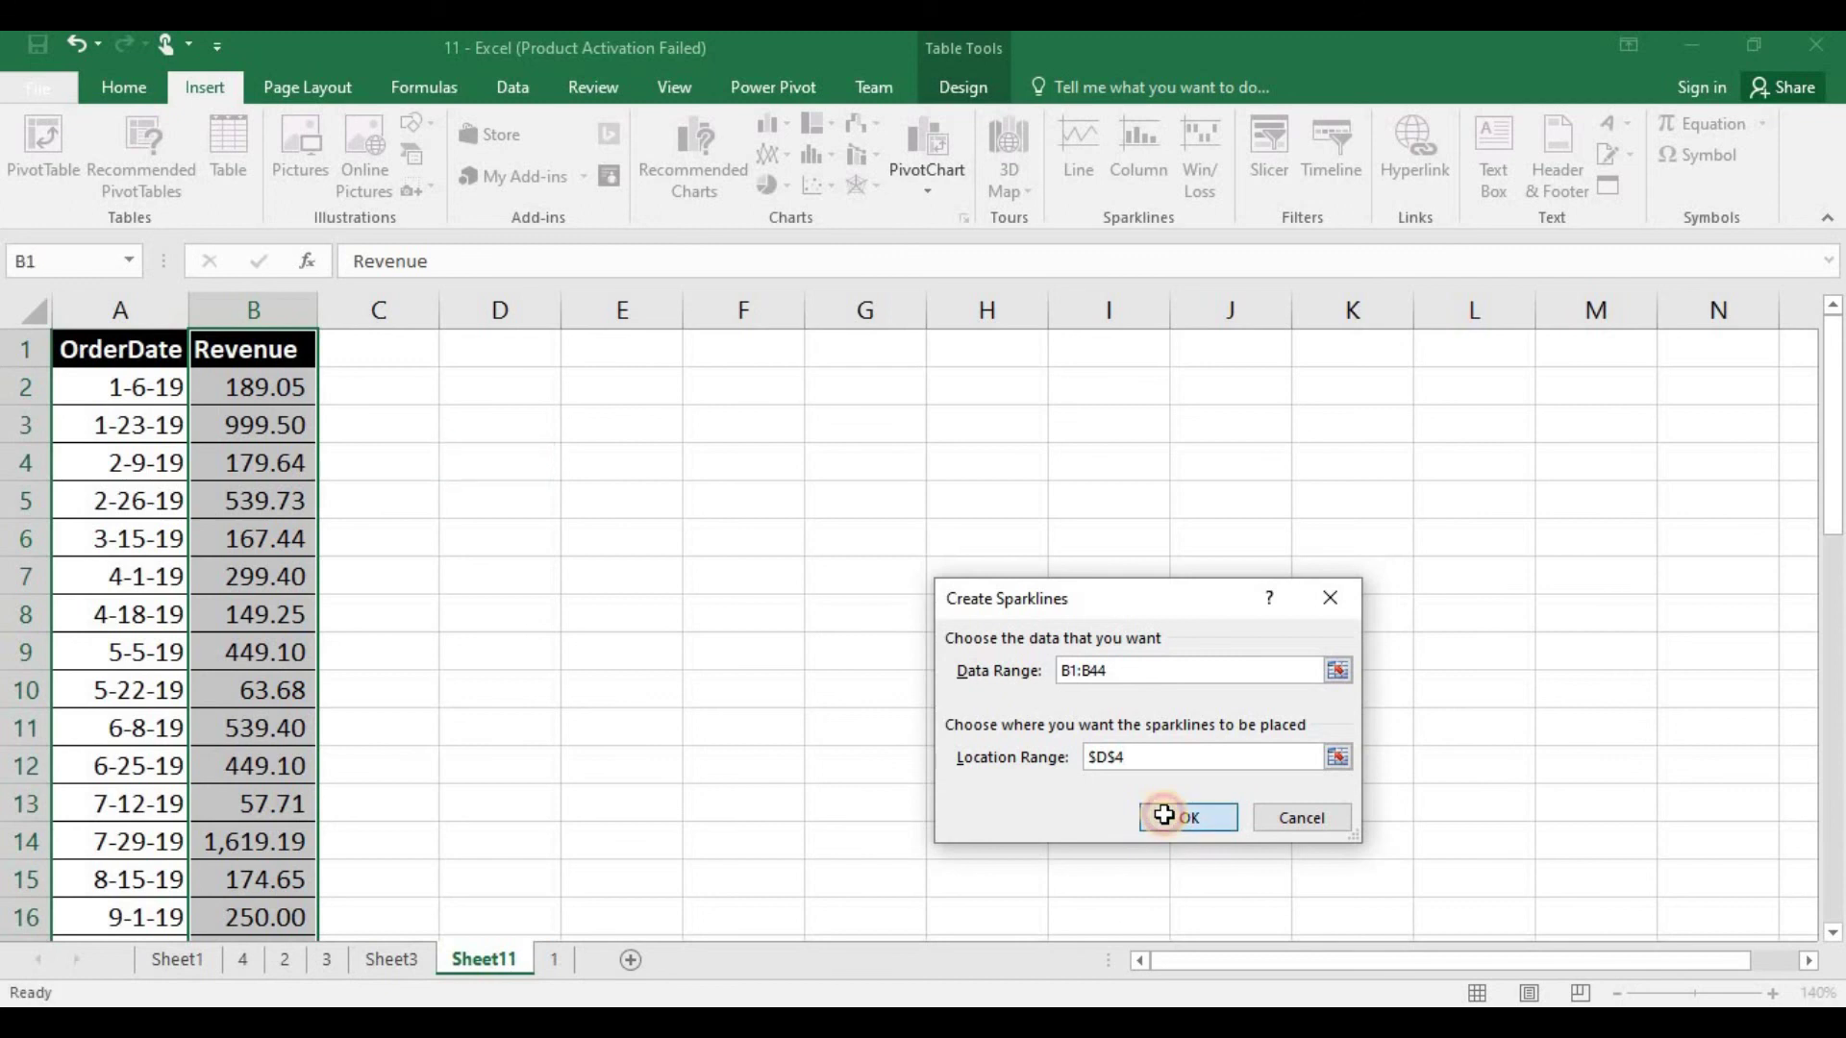
drag(562, 323, 634, 335)
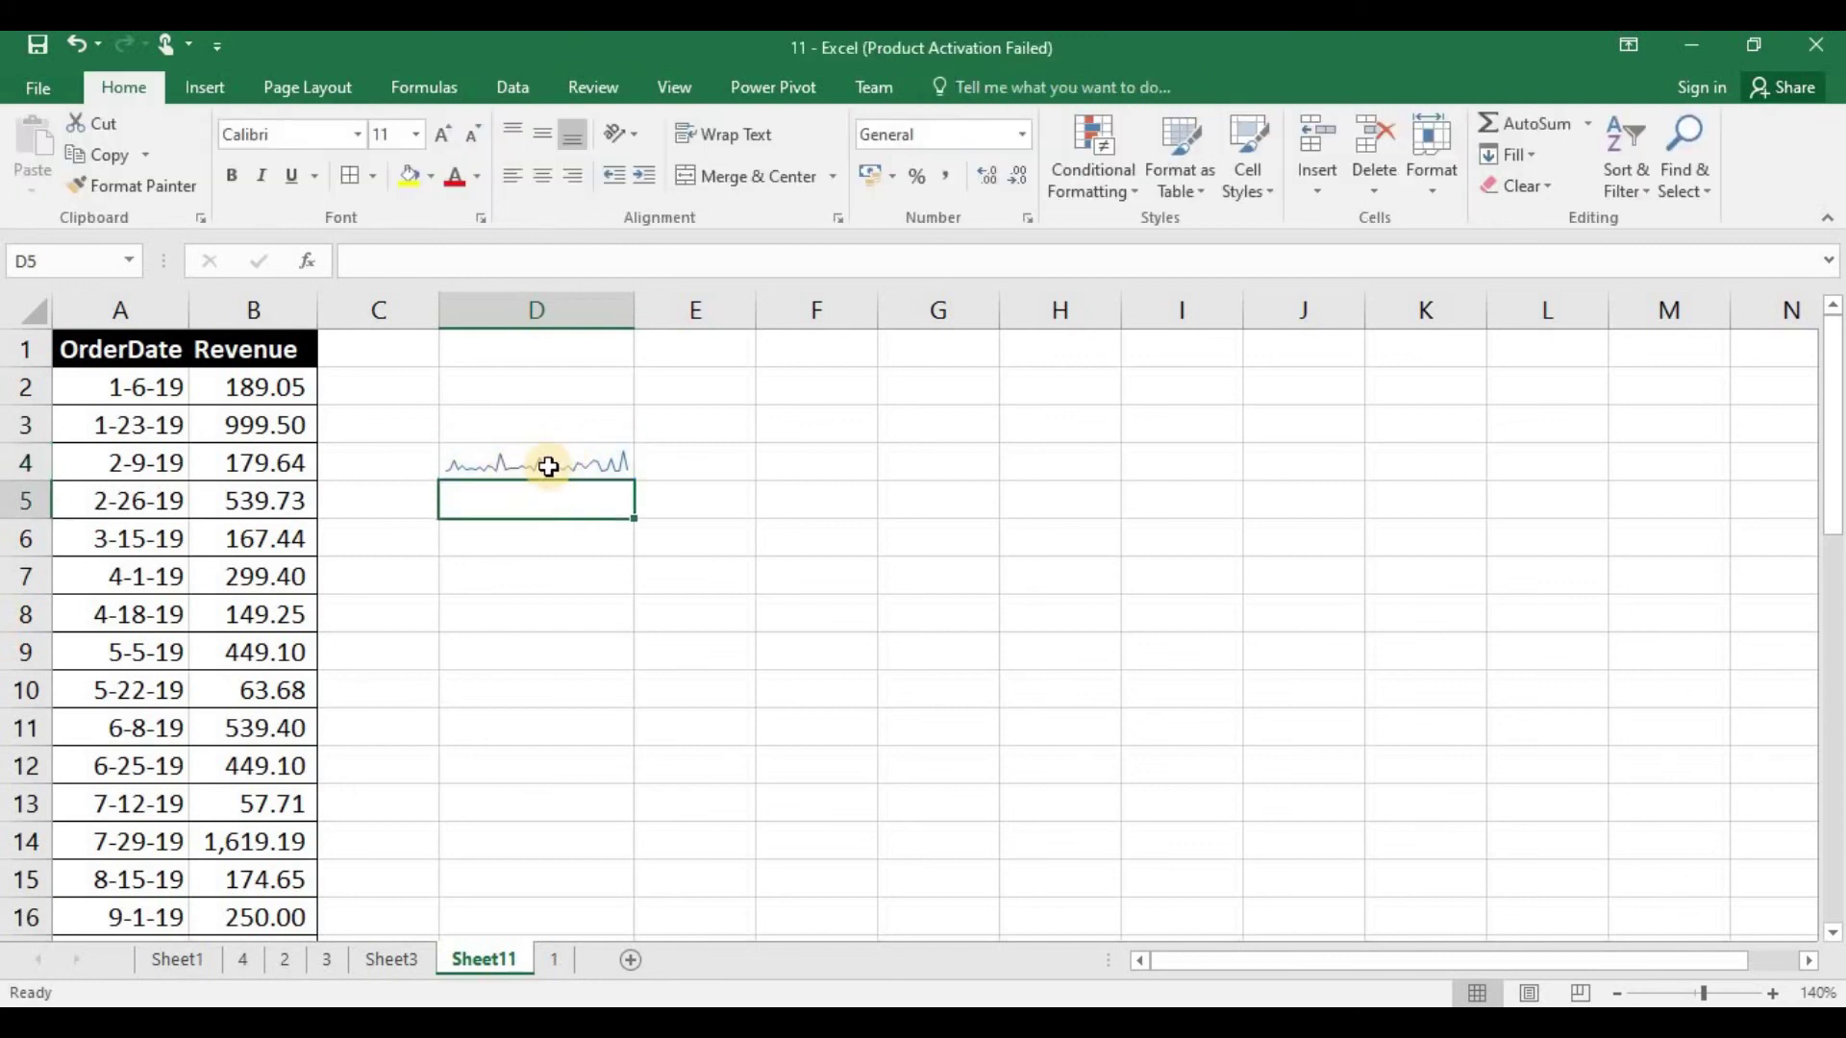
Add a Region slicer to the Sheet1 table and place it beside the data over columns F to H.
key(alt+n)
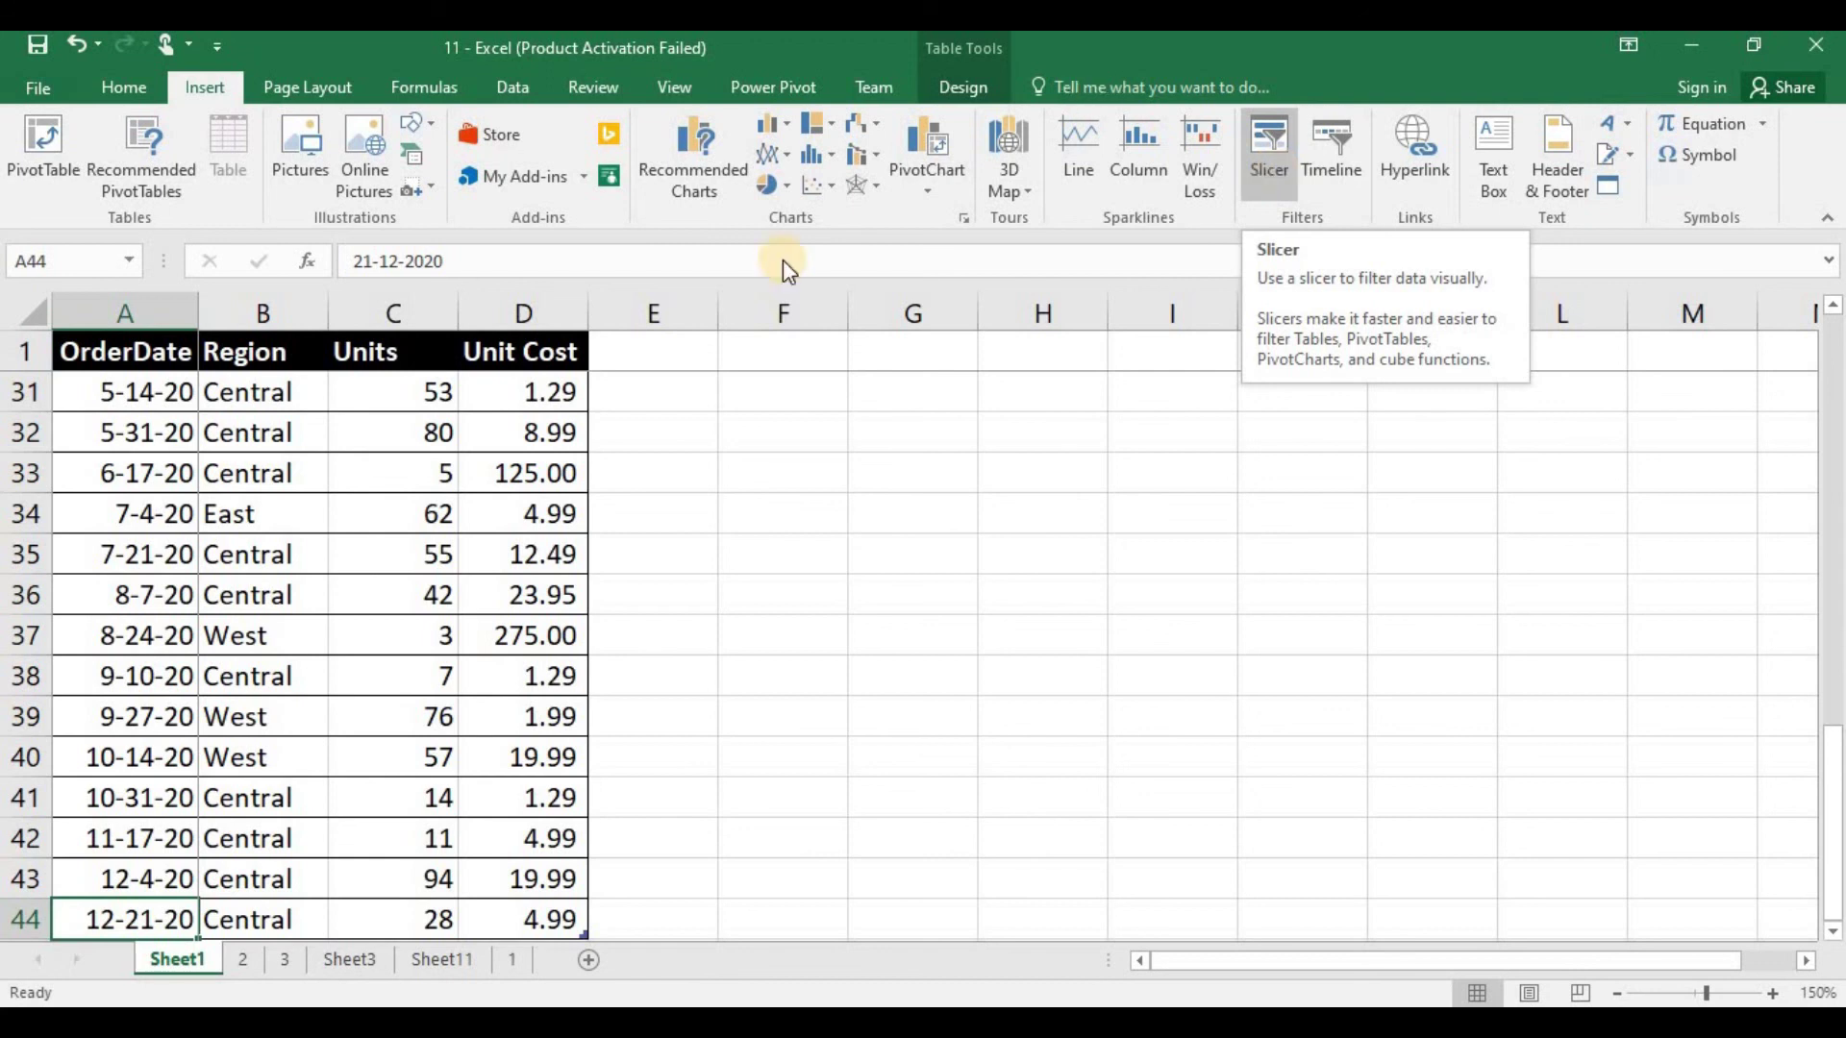
click(631, 646)
click(171, 910)
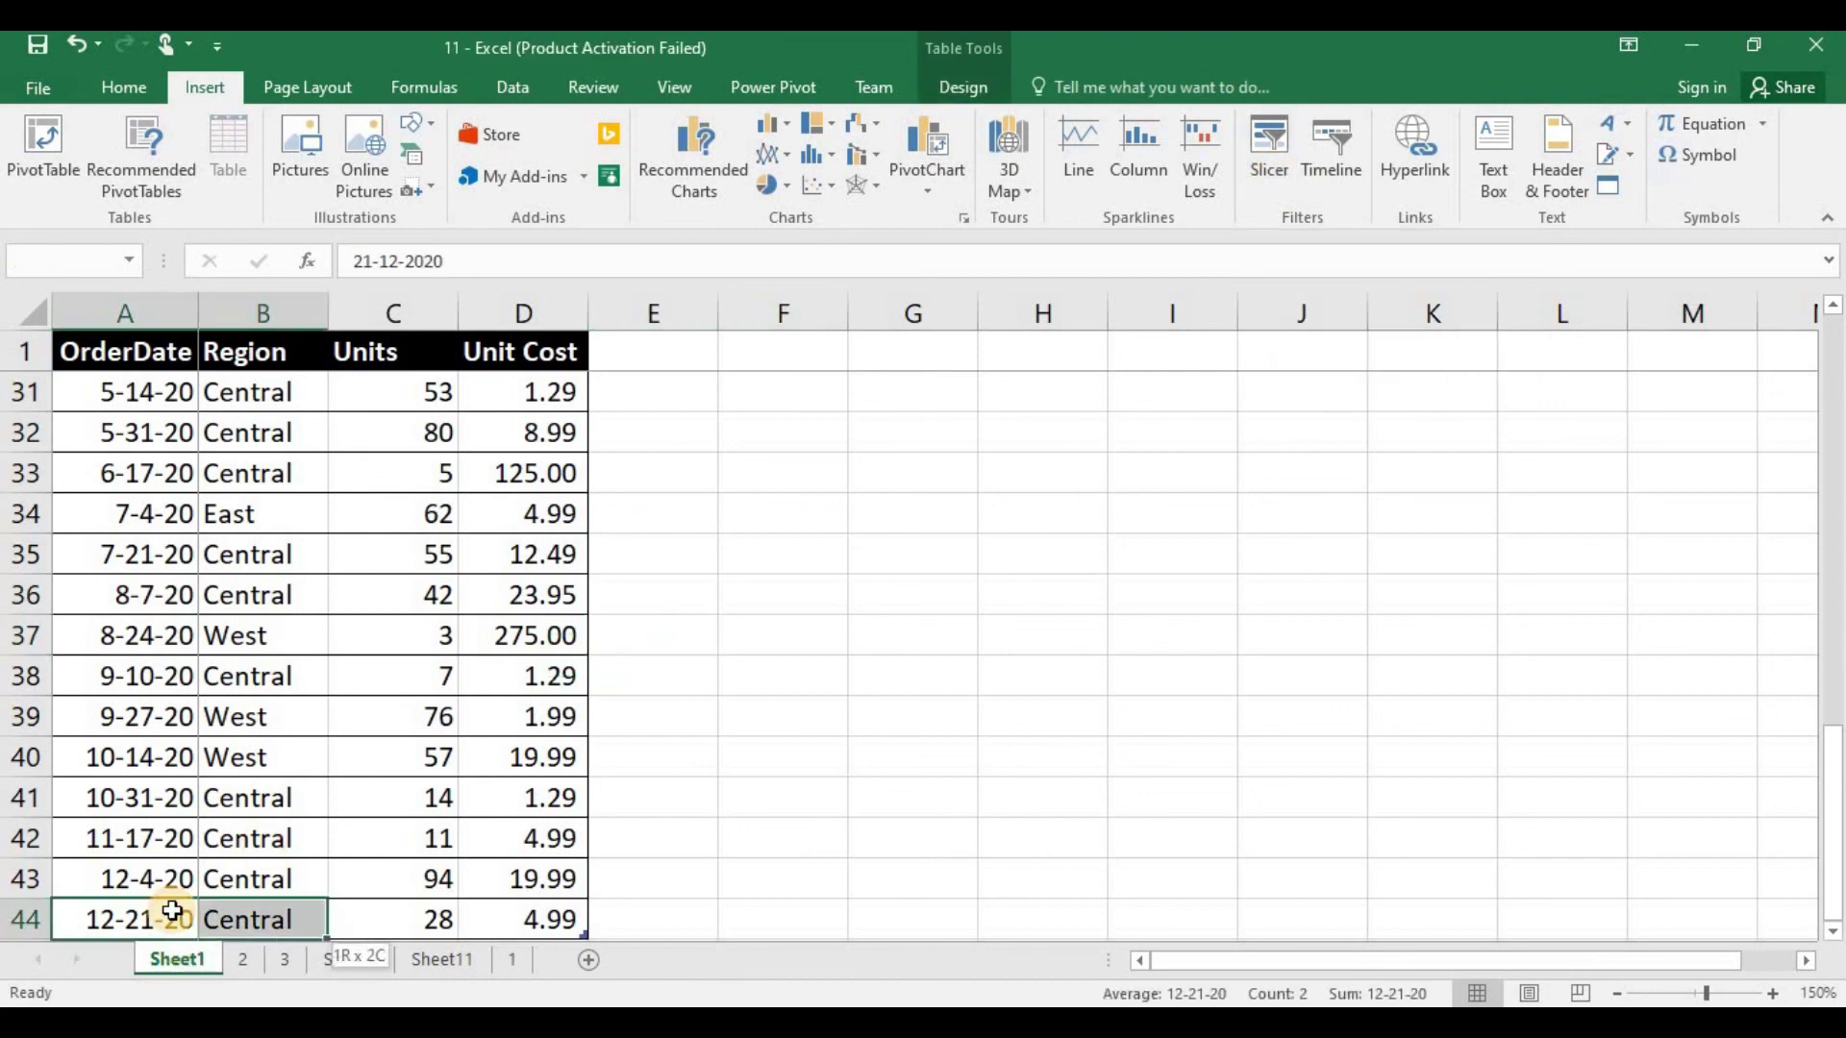
key(ctrl+a)
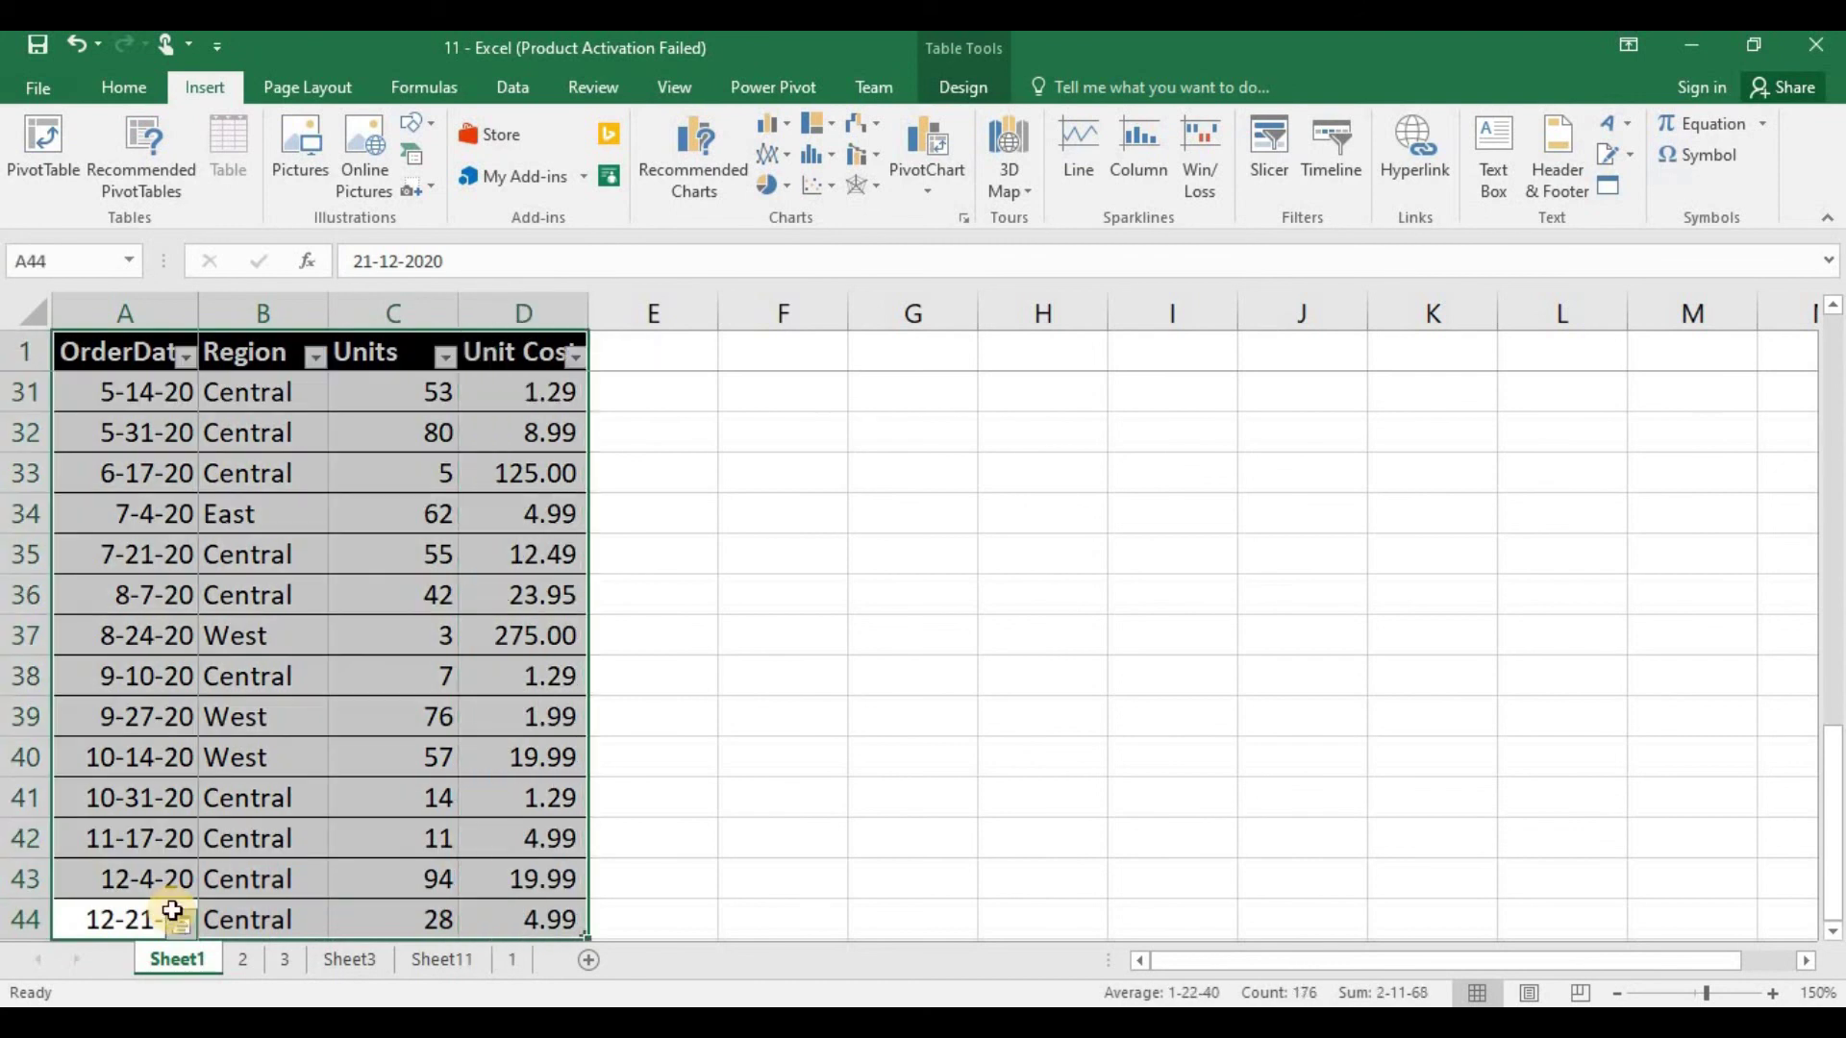
scroll(171, 910, up, 10)
click(1267, 152)
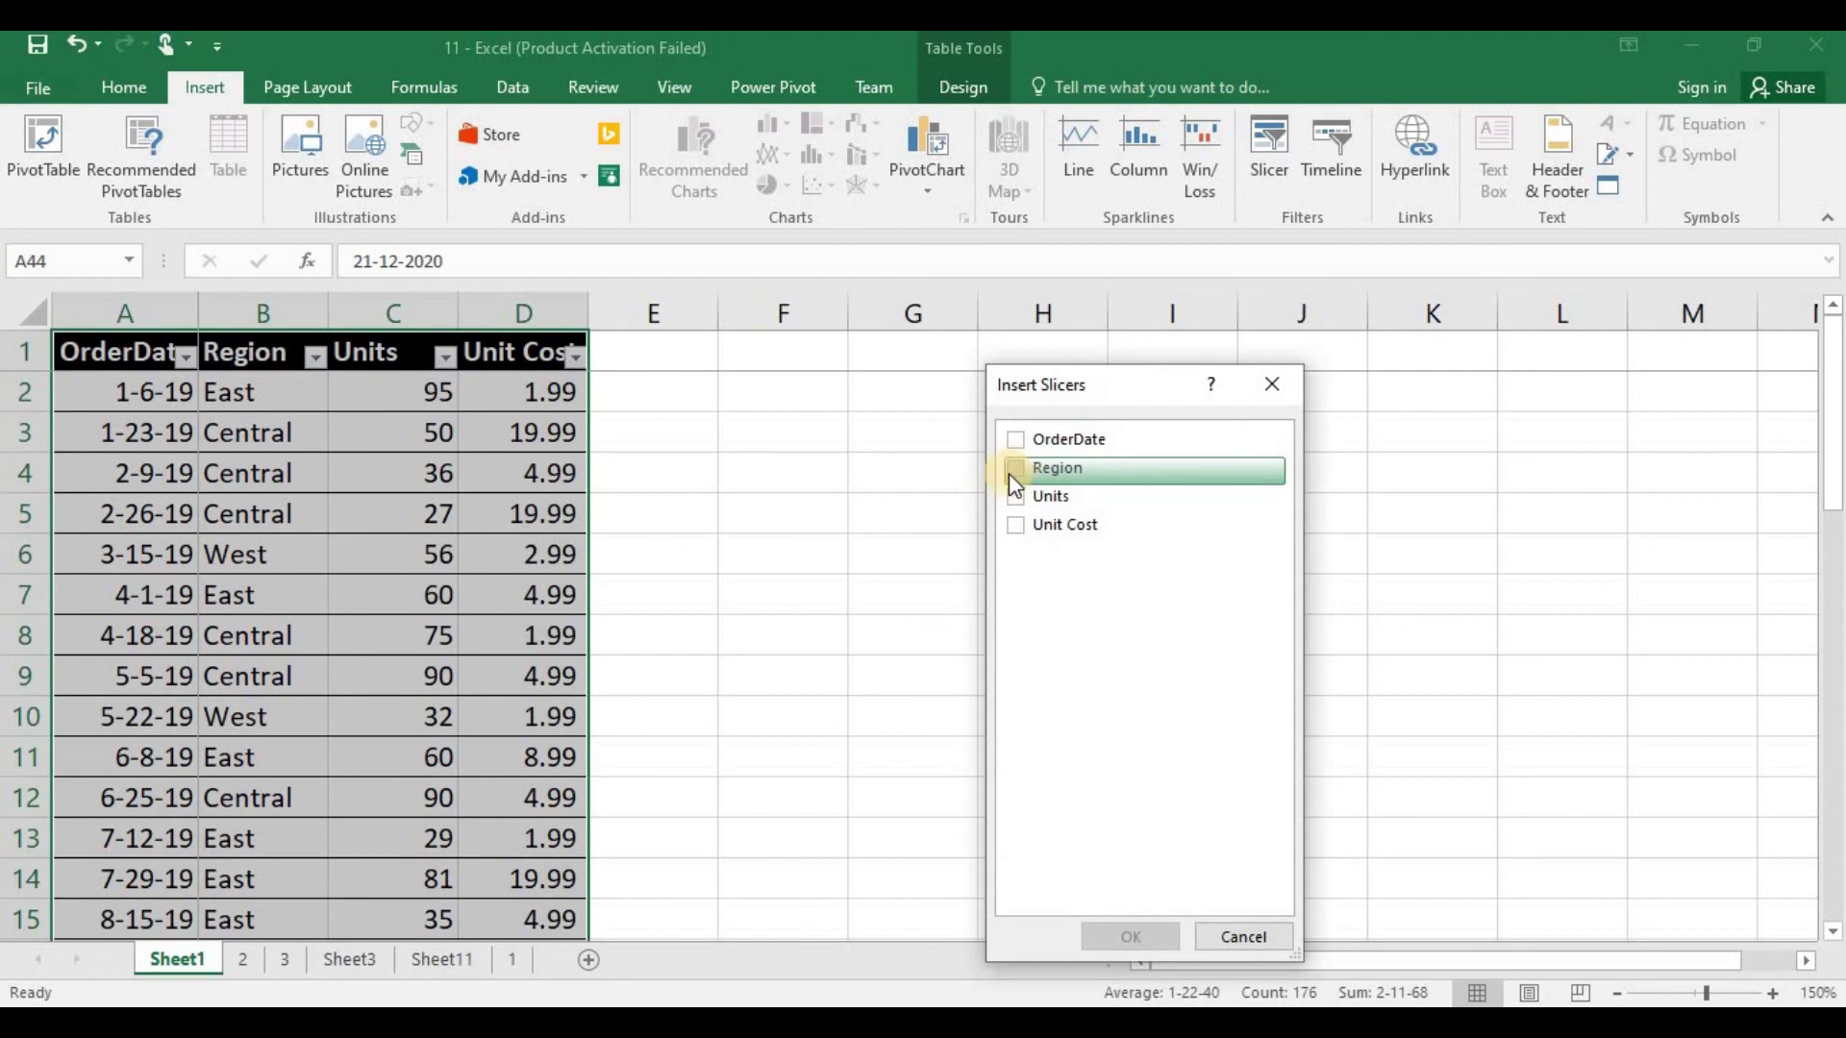
click(1017, 471)
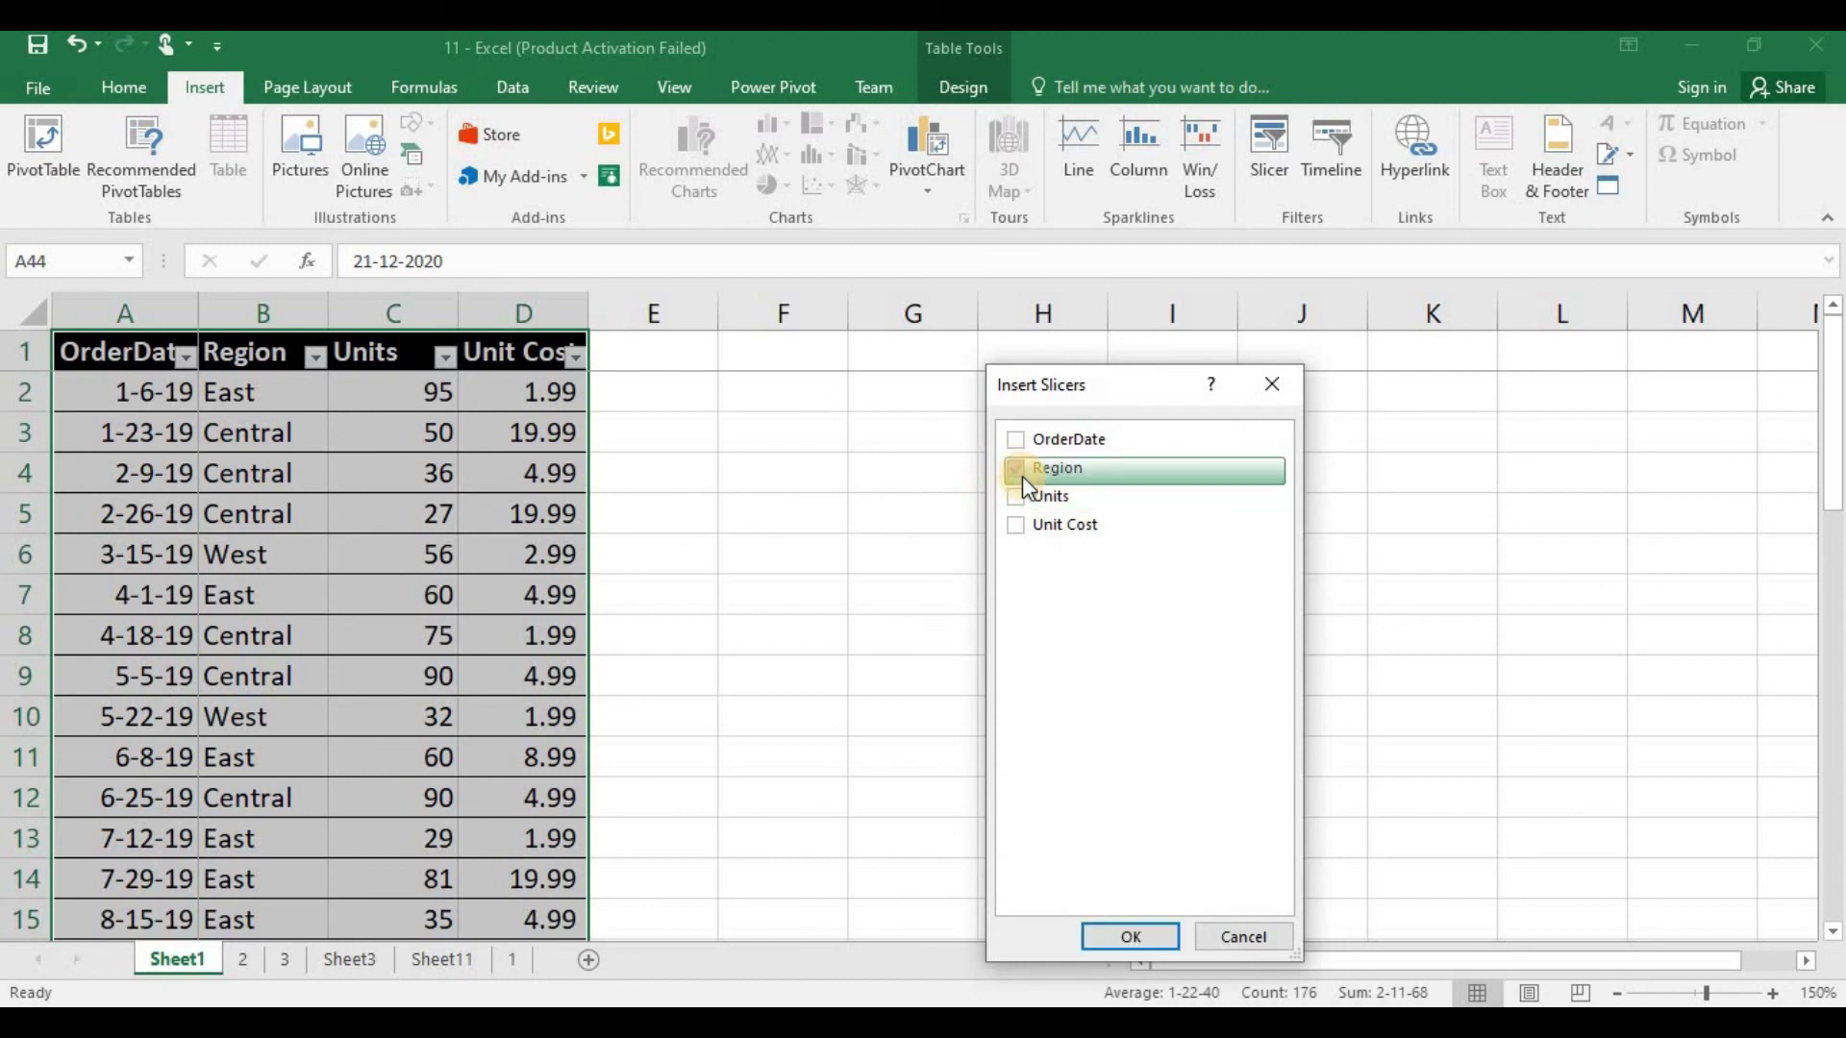
click(1105, 938)
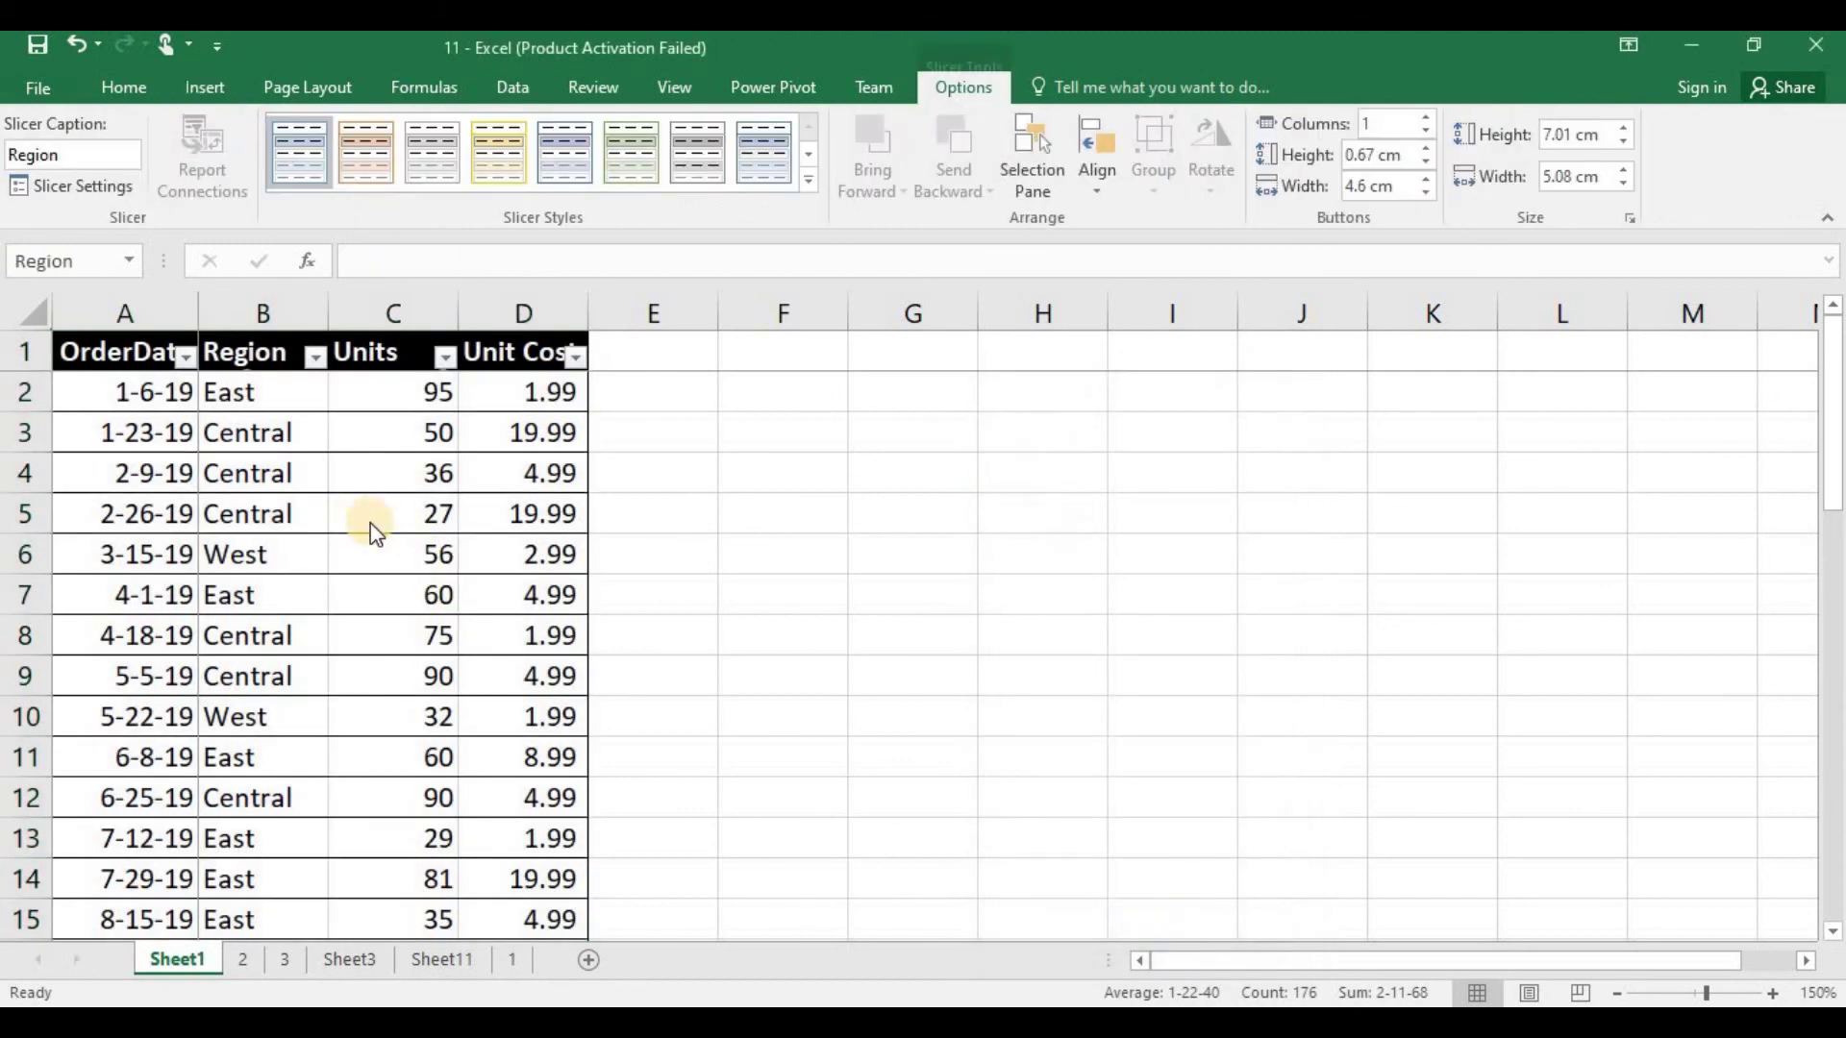
drag(276, 366, 930, 387)
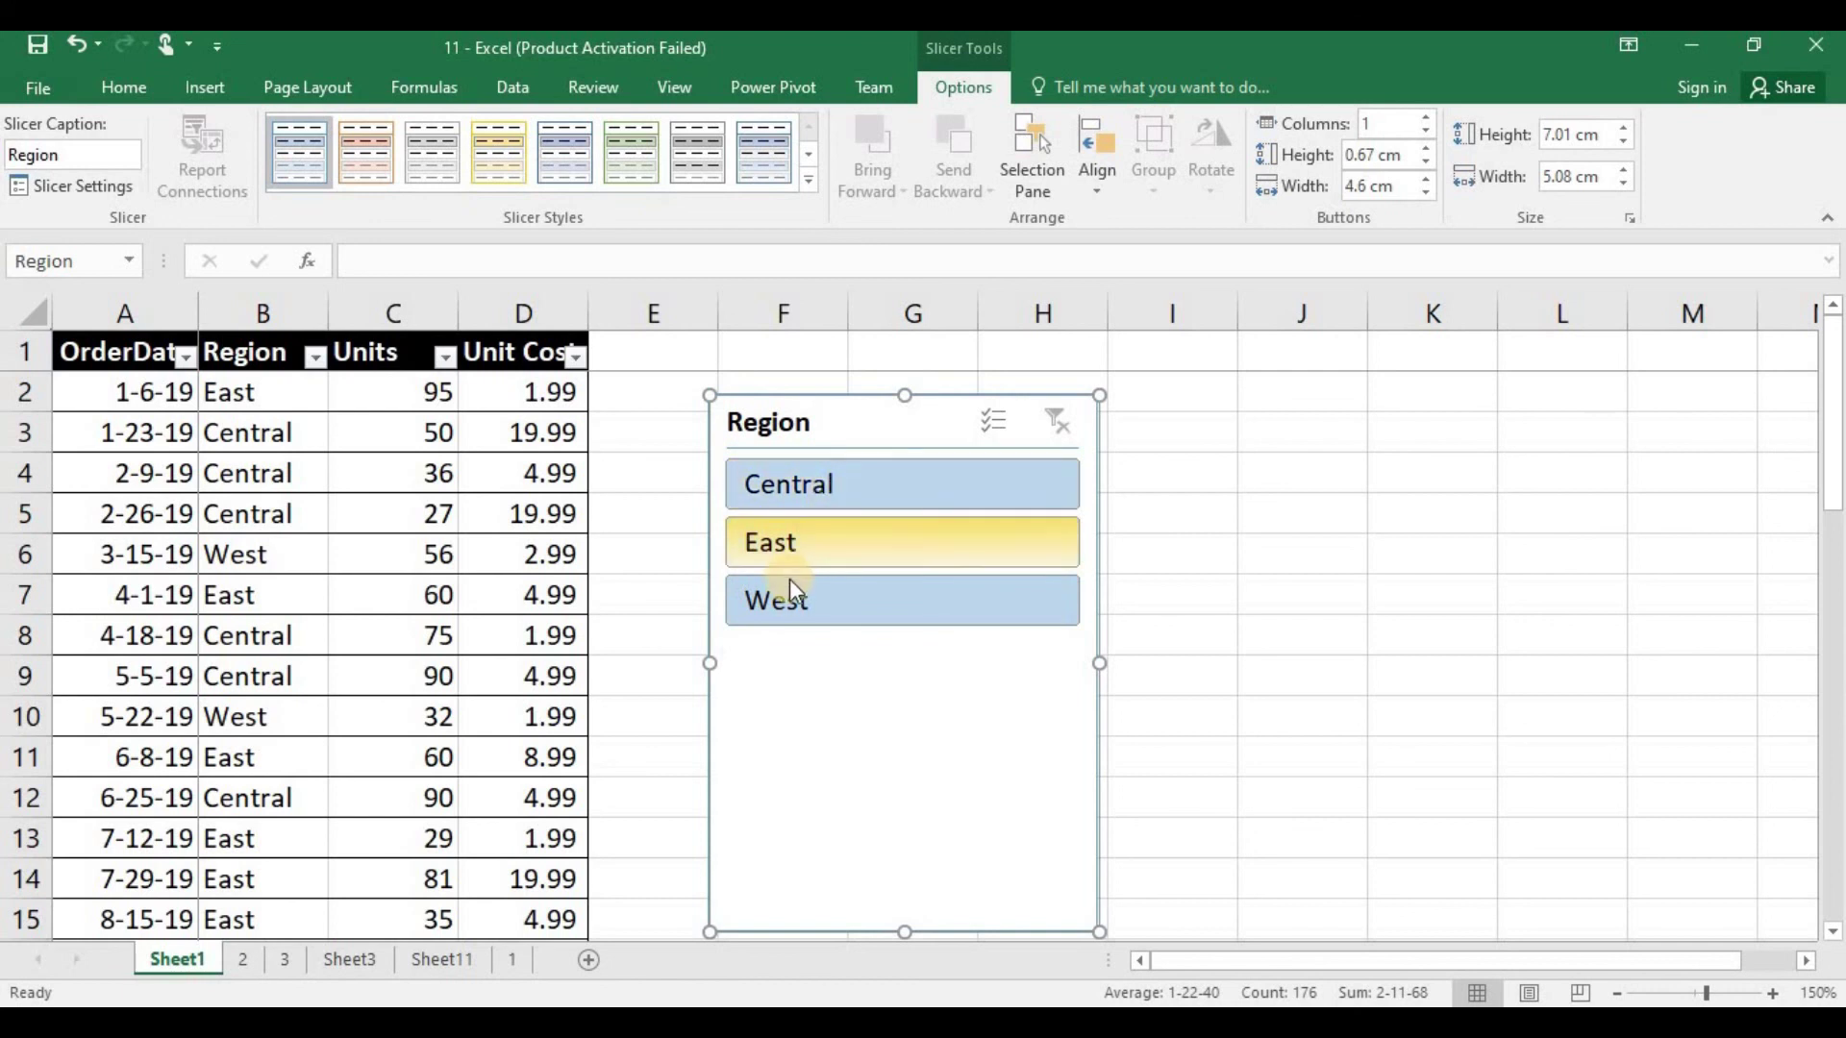
Filter the Sheet1 table with the Region slicer by Central, East and finally West.
click(814, 500)
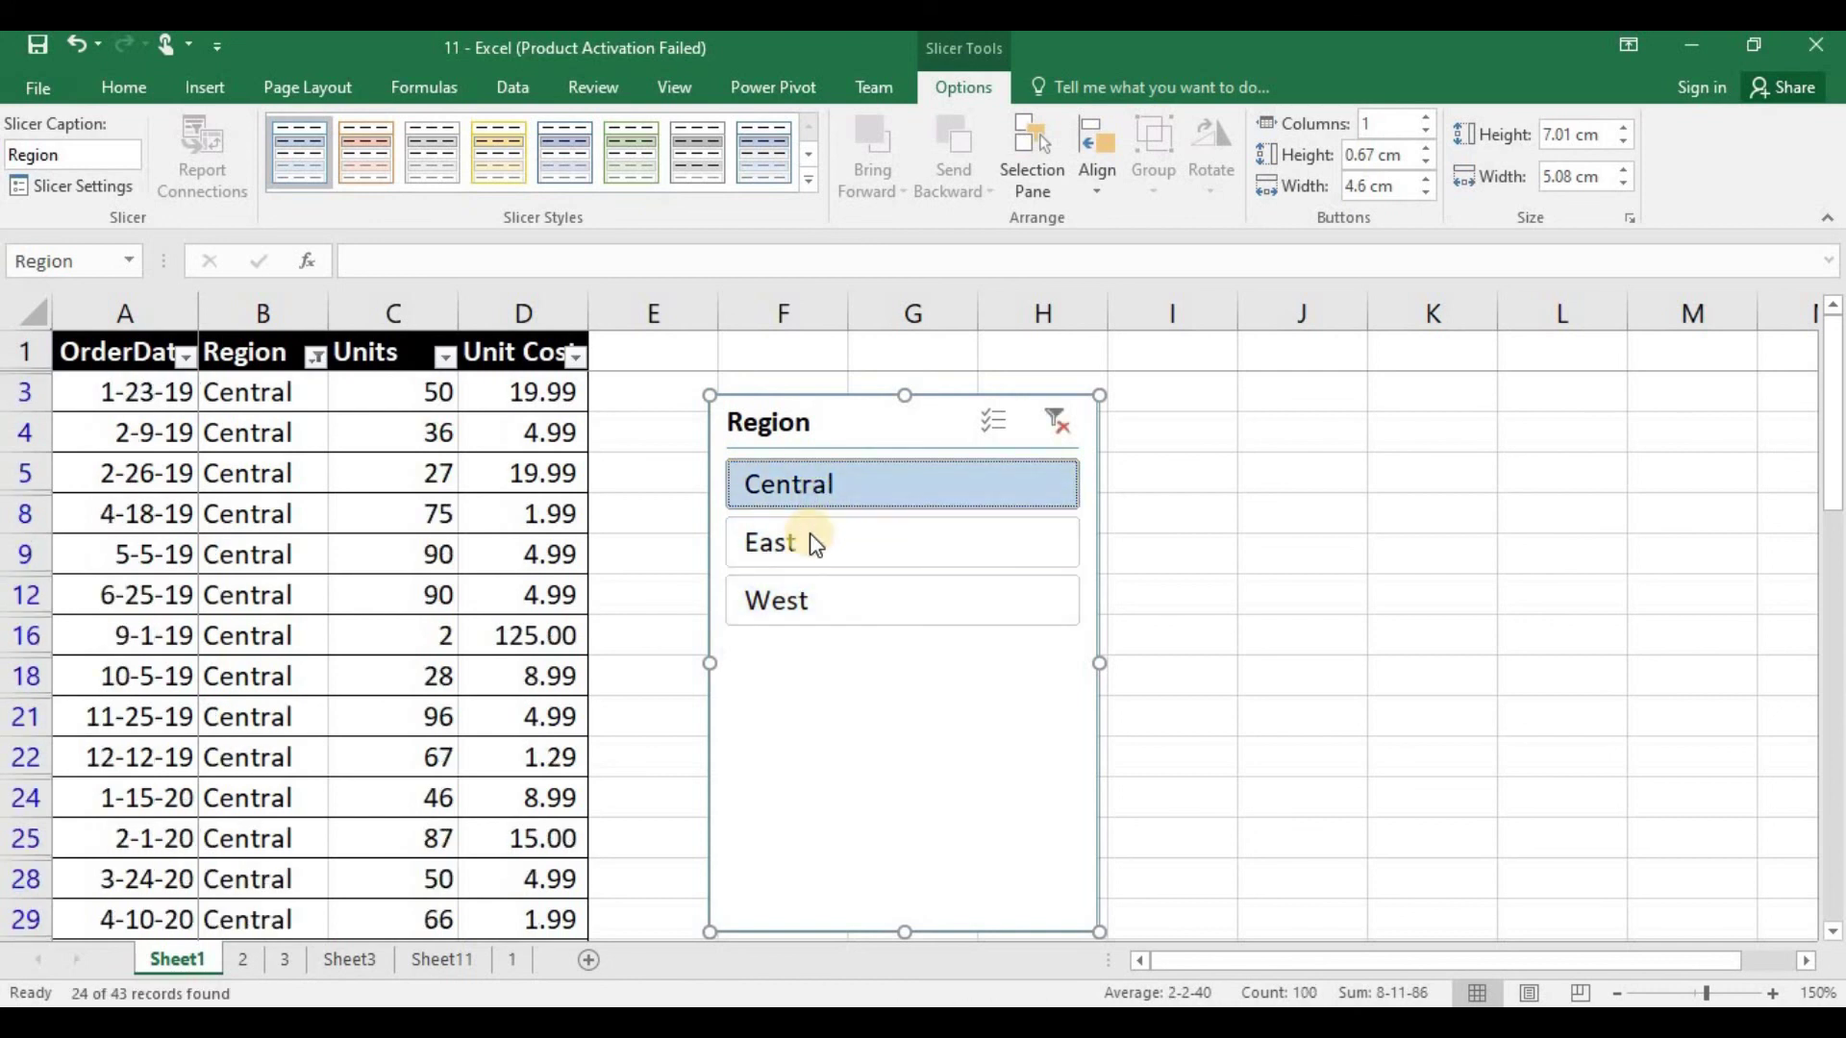
click(810, 532)
click(787, 594)
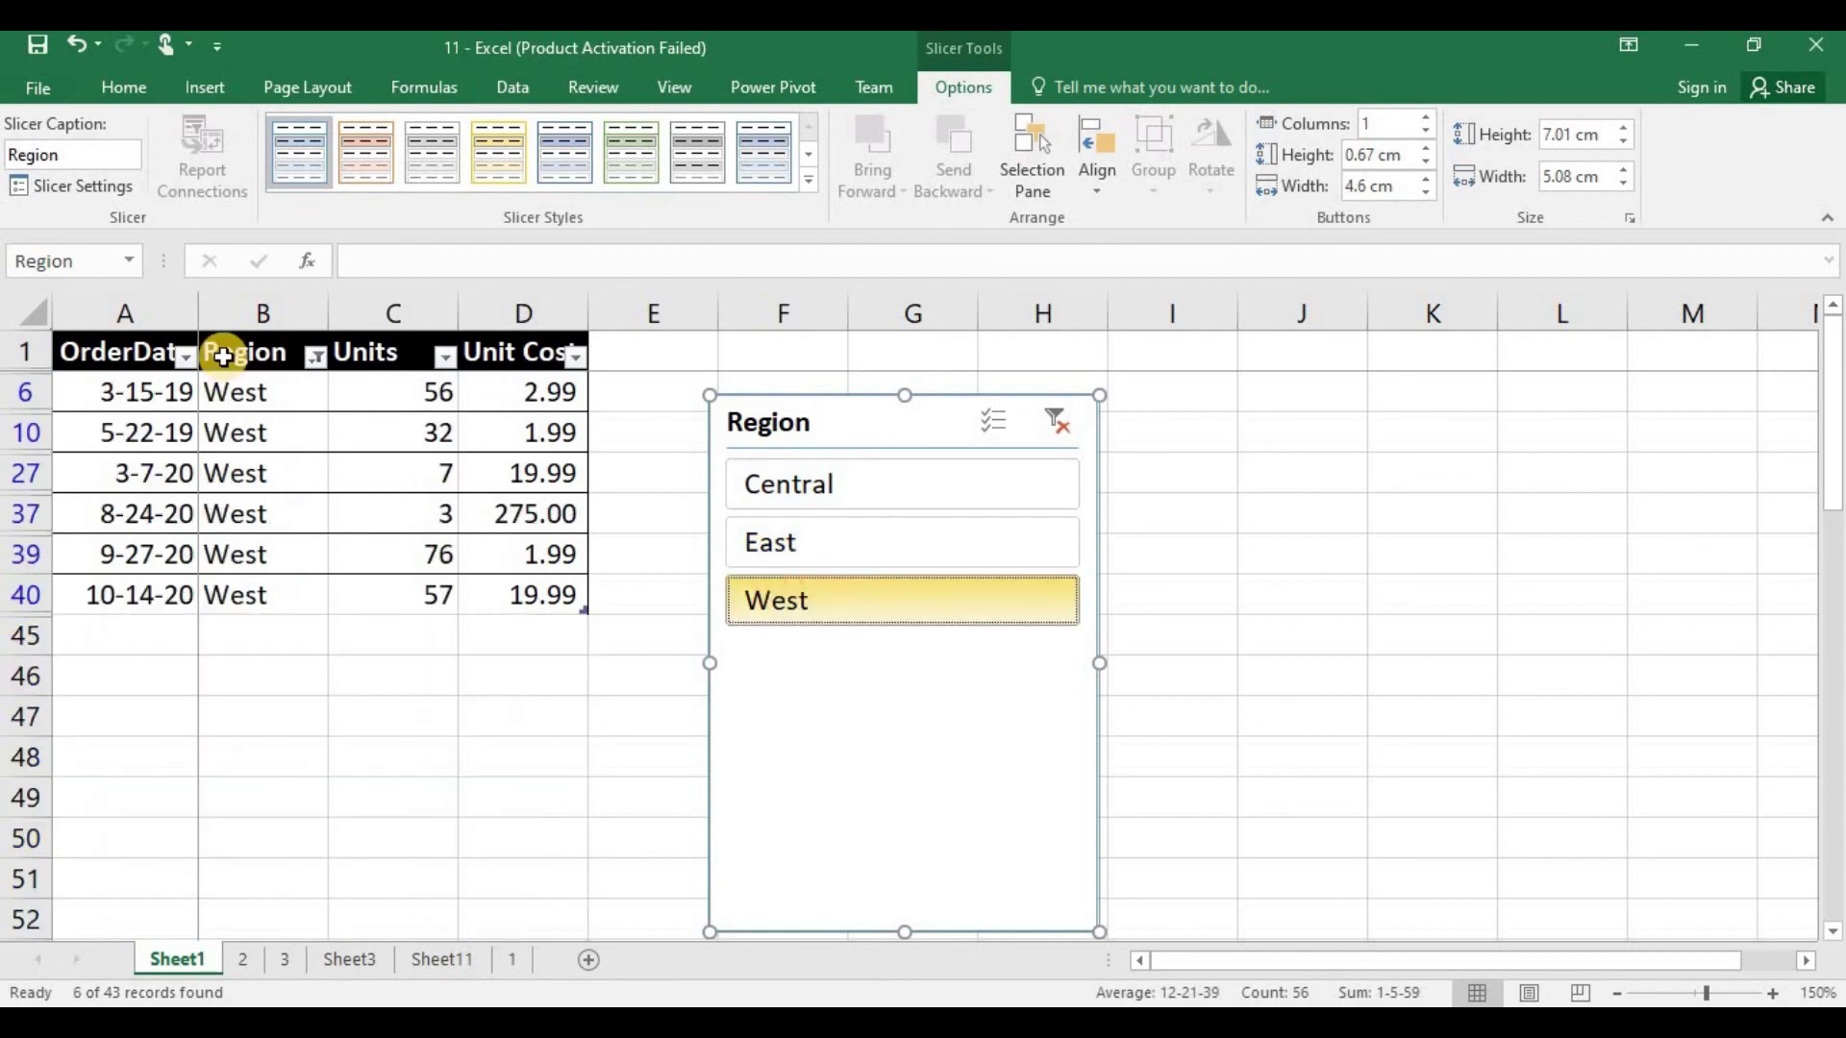